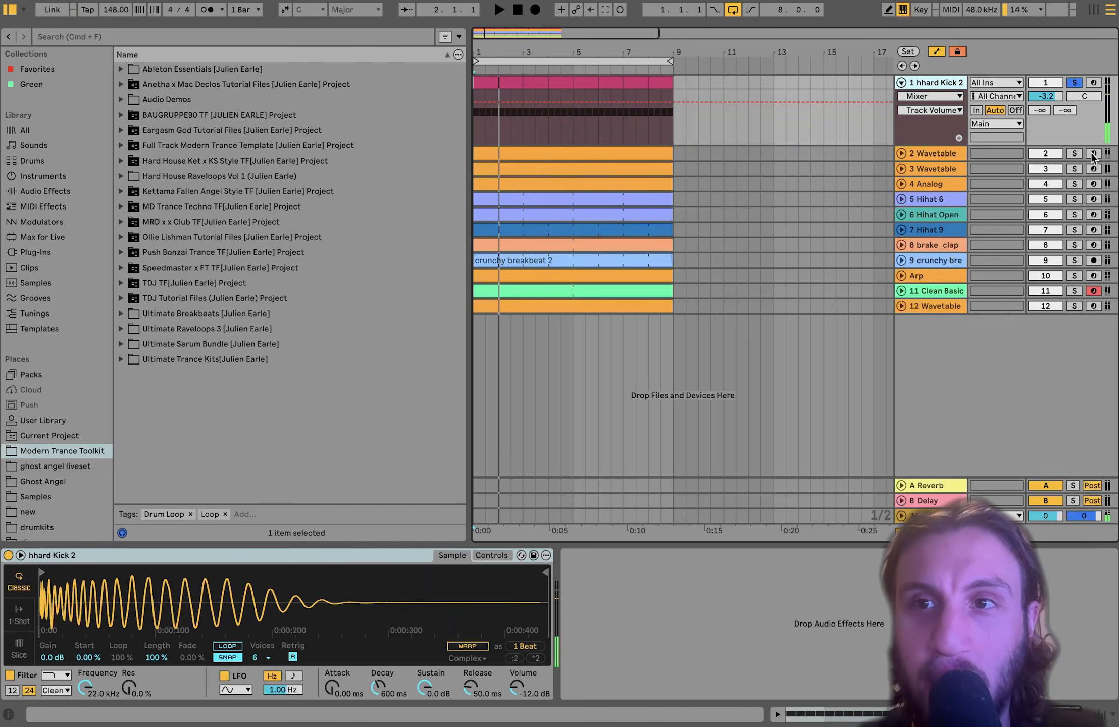
- Add the 2 Wavetable bass to the kick's solo and restart playback from bar 1
{"action": "left_click", "coordinate": [1074, 154], "text": "super"}
{"action": "key", "text": "space"}
- Expand 2 Wavetable, review its 8-bar B, G, D, F#0 bassline with D1 notes selected, then return to its devices
{"action": "left_click", "coordinate": [902, 153]}
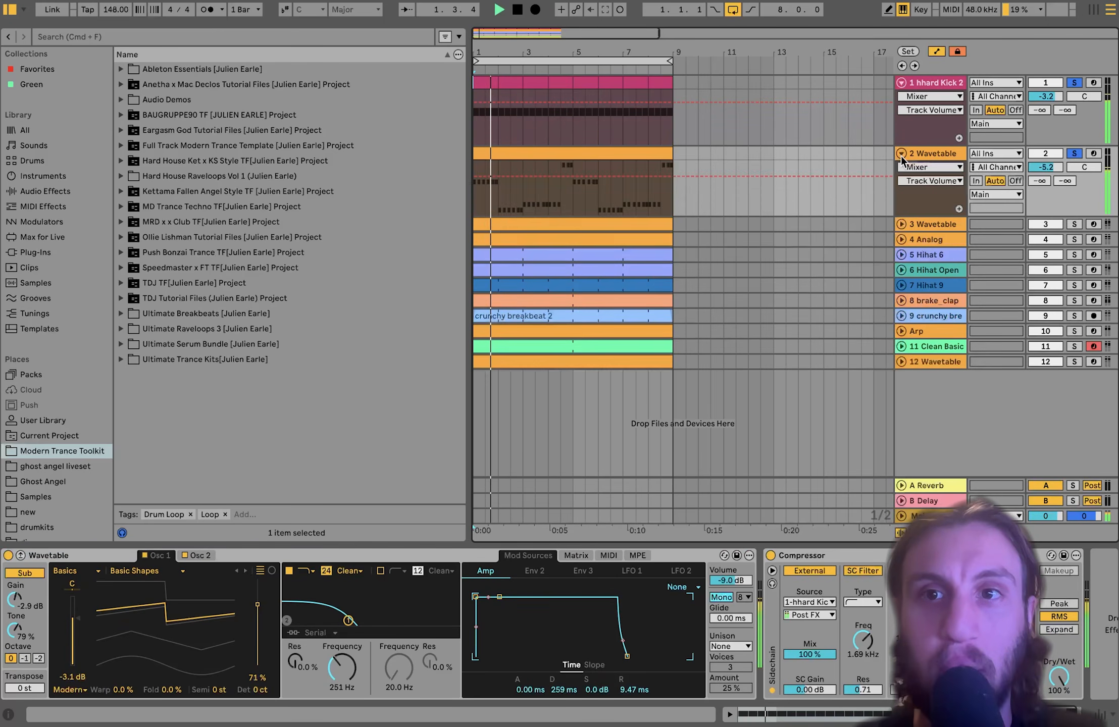
{"action": "double_click", "coordinate": [510, 162]}
{"action": "scroll", "coordinate": [504, 486], "scroll_direction": "down", "scroll_amount": 5}
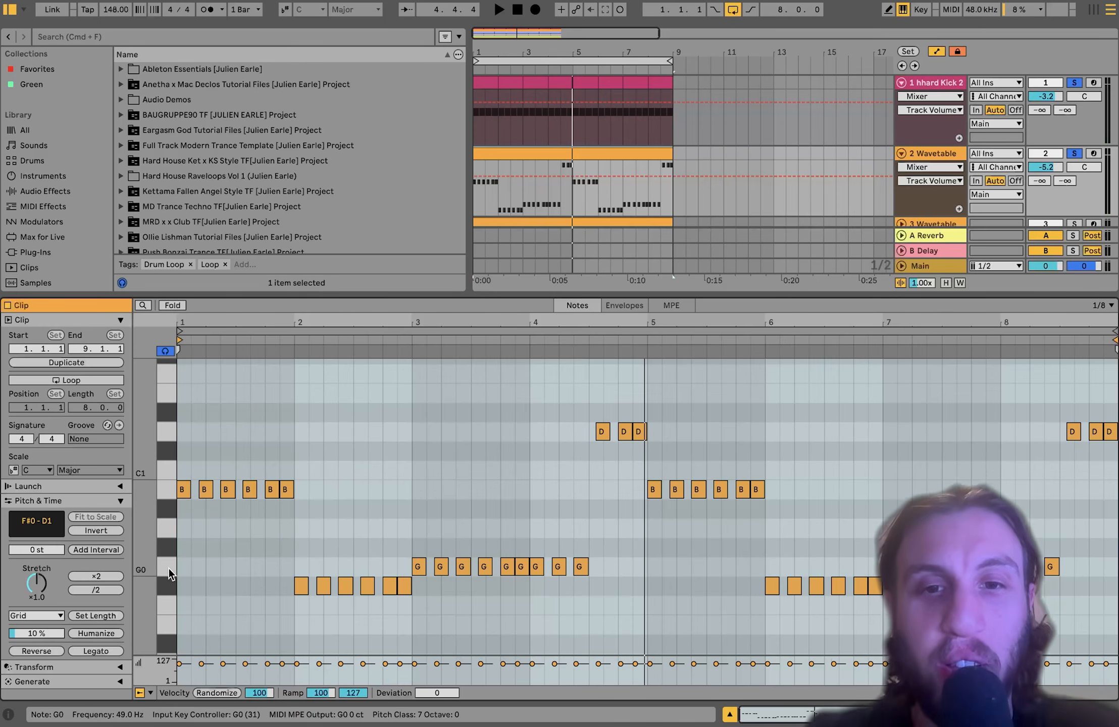
{"action": "left_click", "coordinate": [165, 432]}
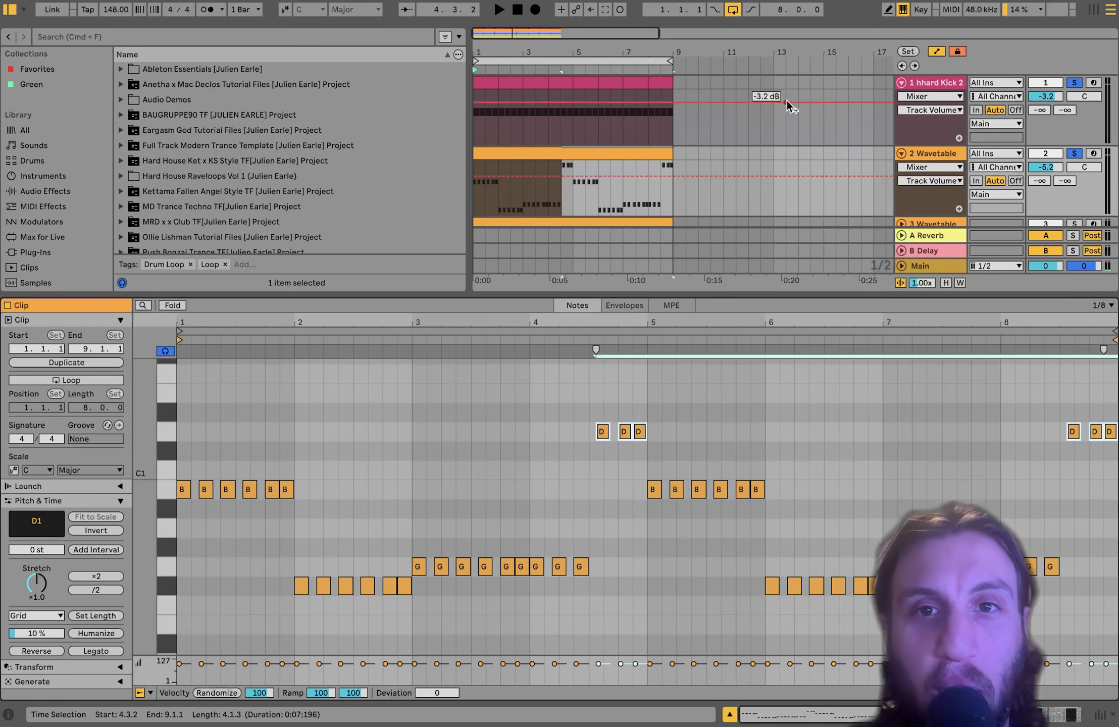
{"action": "left_click", "coordinate": [944, 157]}
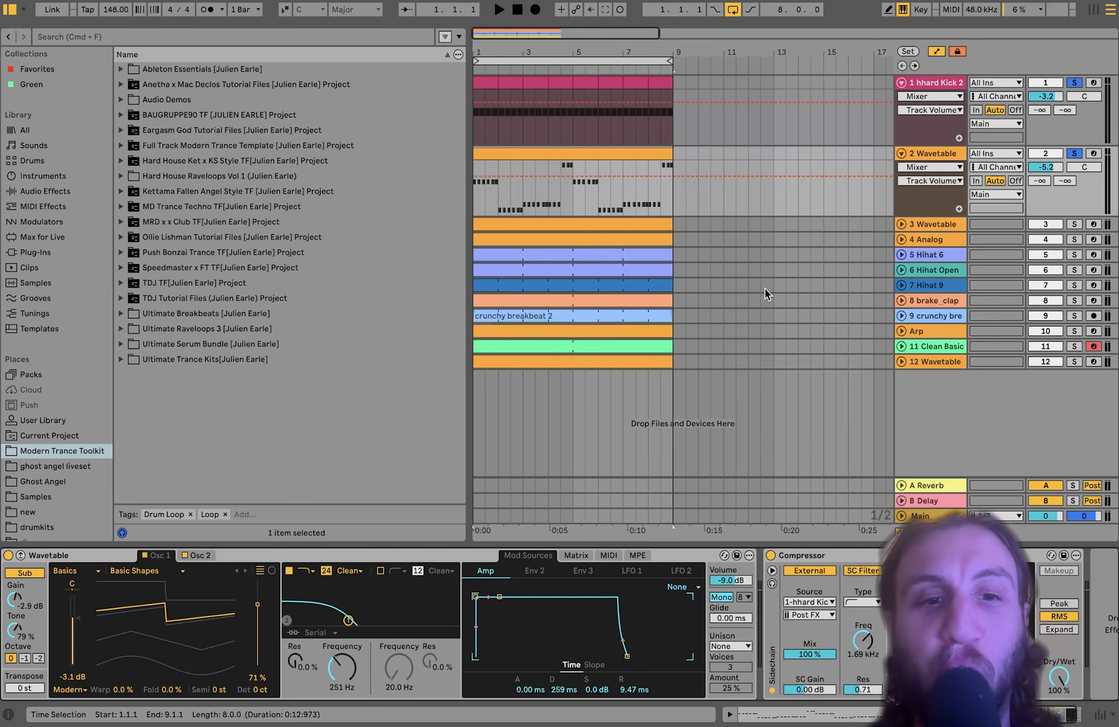
{"action": "key", "text": "space"}
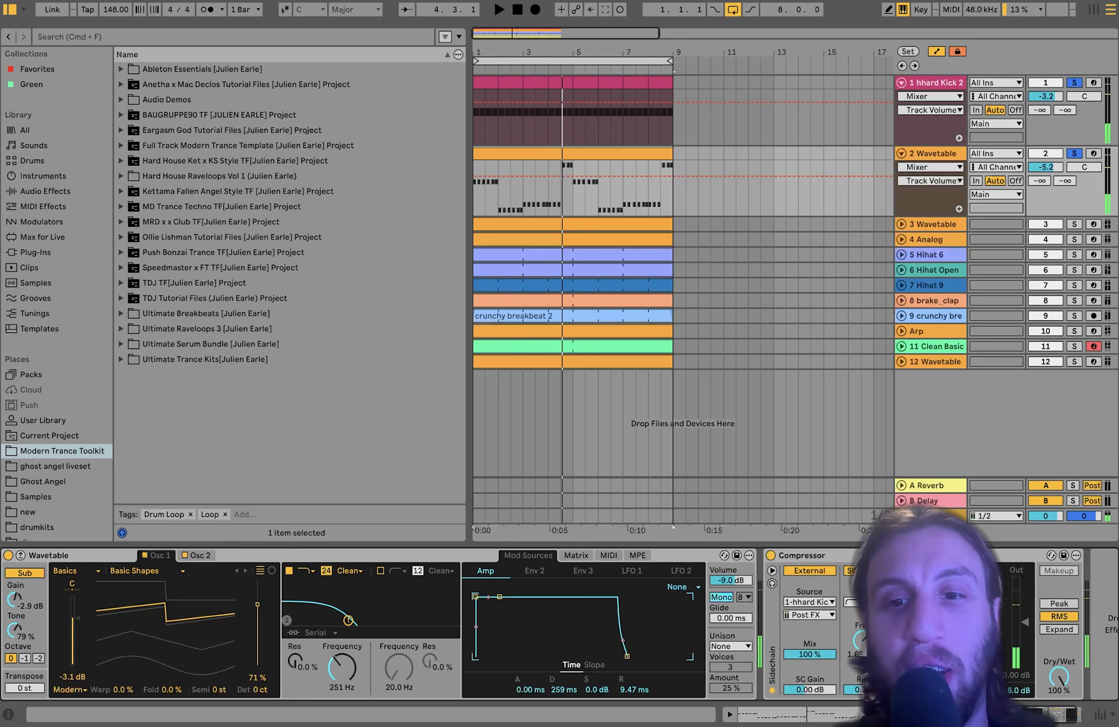
{"action": "key", "text": "space"}
{"action": "key", "text": "space"}
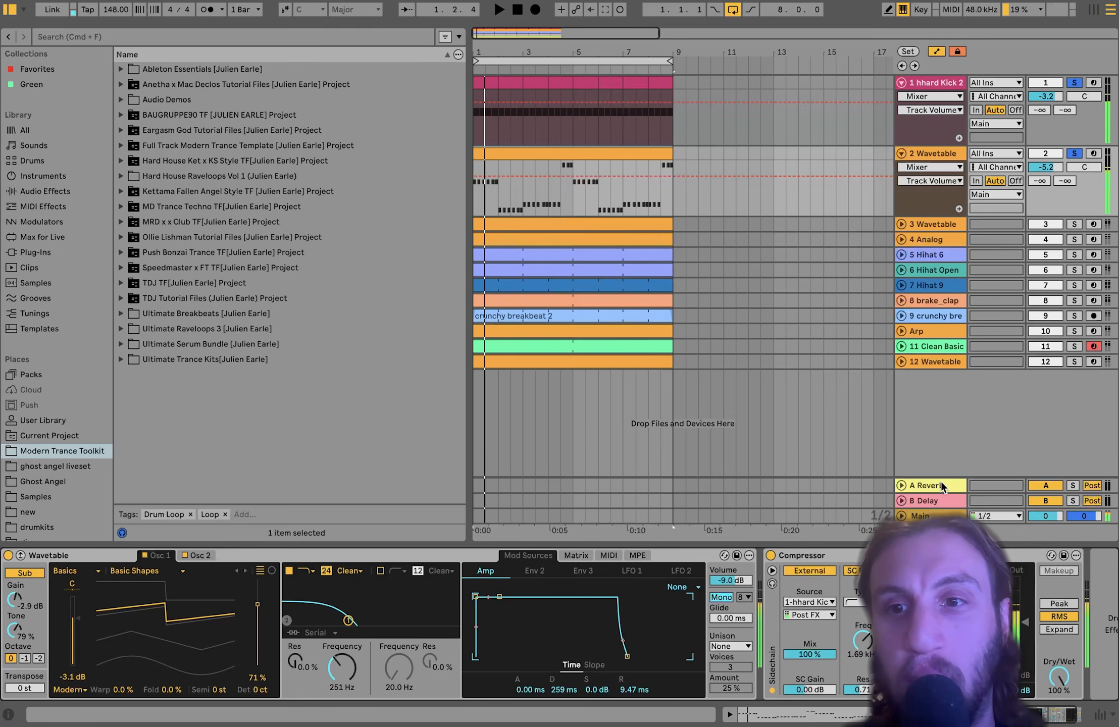
{"action": "scroll", "coordinate": [934, 626], "scroll_direction": "right", "scroll_amount": 3}
{"action": "scroll", "coordinate": [934, 626], "scroll_direction": "left", "scroll_amount": 3}
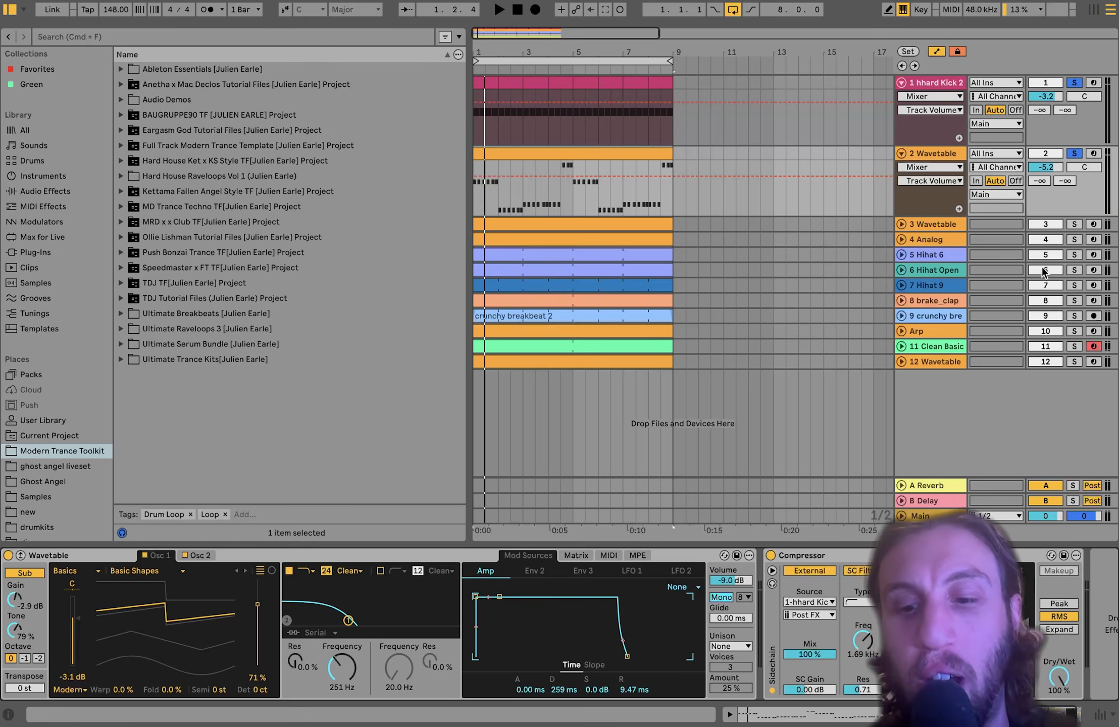
- Add Hihat Open, brake_clap, Hihat 6 and Hihat 9 to the solo and play the drums
{"action": "left_click", "coordinate": [1074, 272]}
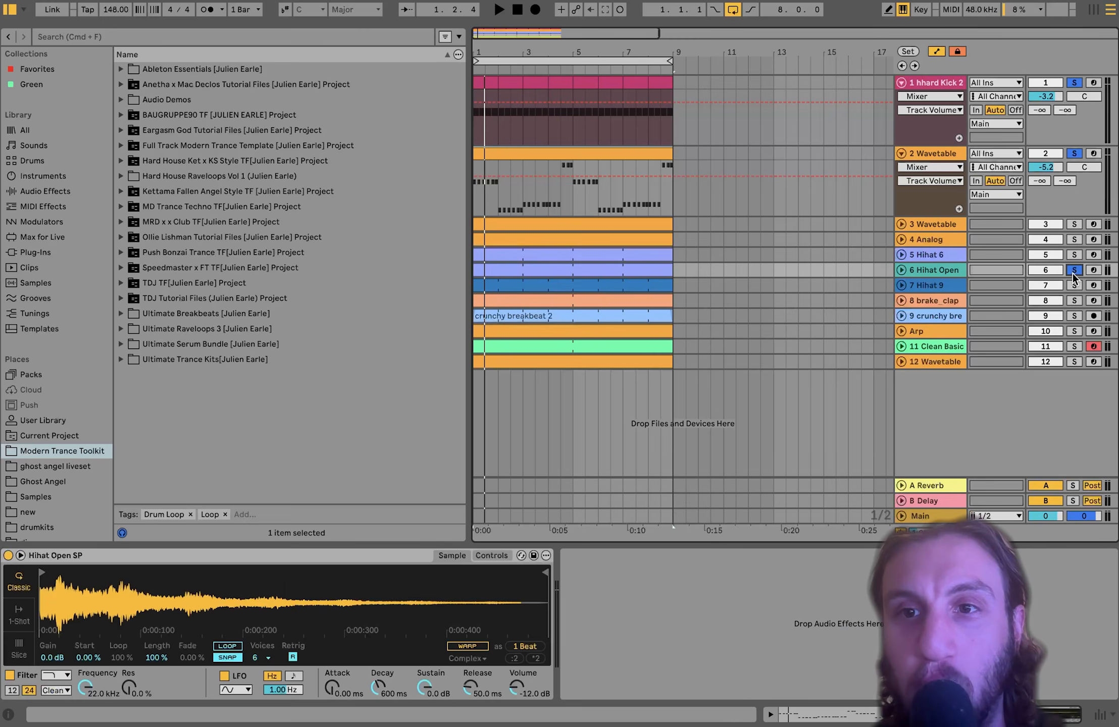
{"action": "left_click", "coordinate": [1073, 300]}
{"action": "key", "text": "space"}
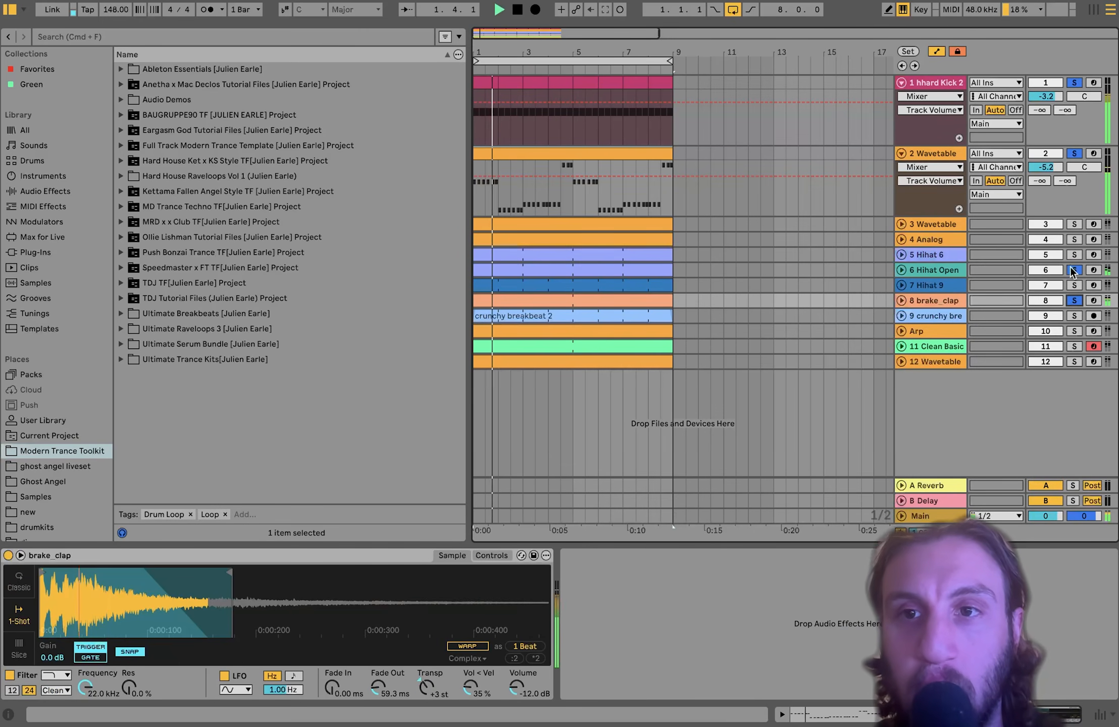
{"action": "left_click", "coordinate": [1074, 254]}
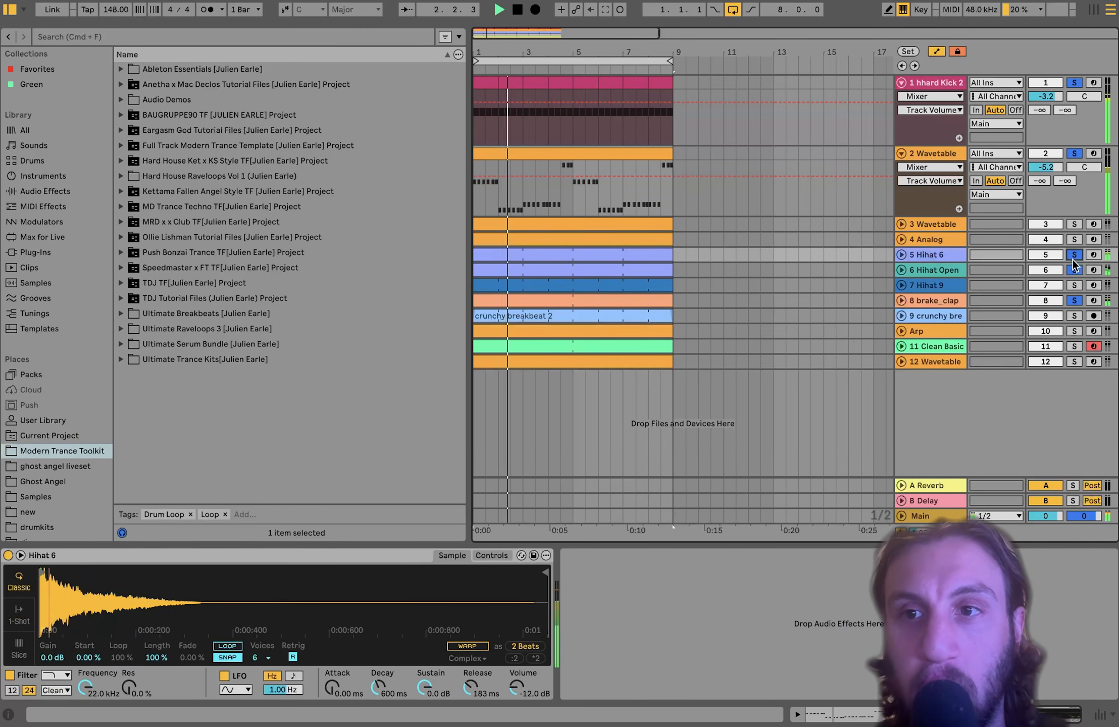
{"action": "left_click", "coordinate": [1073, 286]}
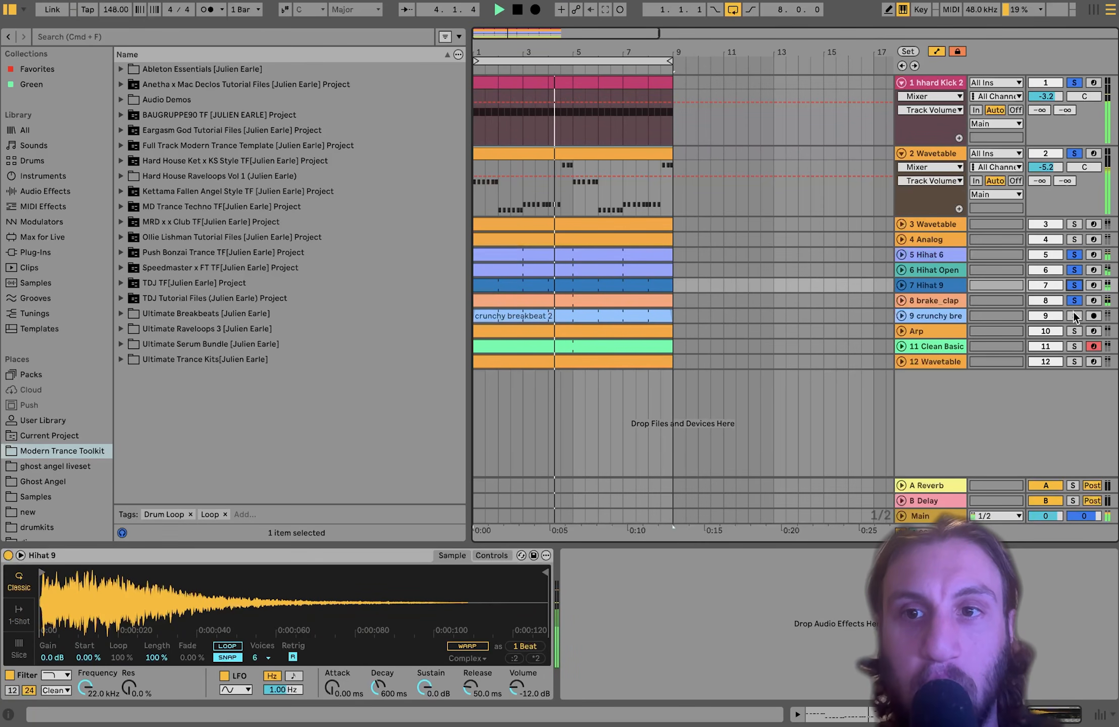
- Inspect the brake_clap and hi-hat Simpler settings, replay from bar 1, and expand the breakbeat track
{"action": "left_click", "coordinate": [921, 300]}
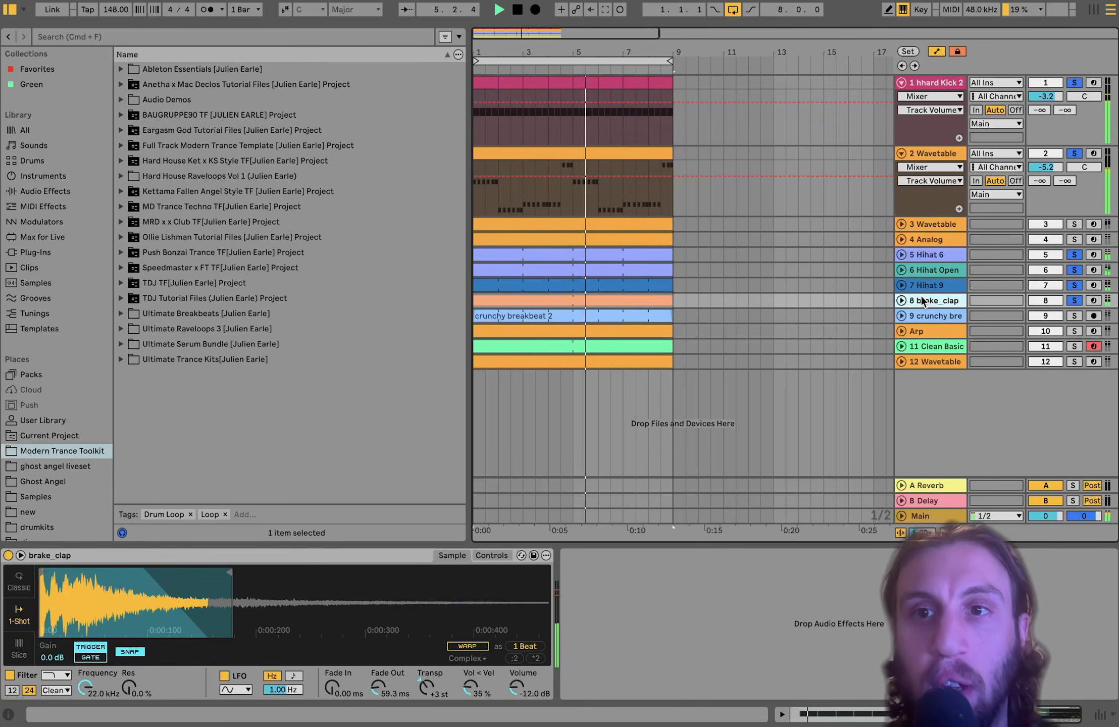
{"action": "left_click", "coordinate": [928, 280]}
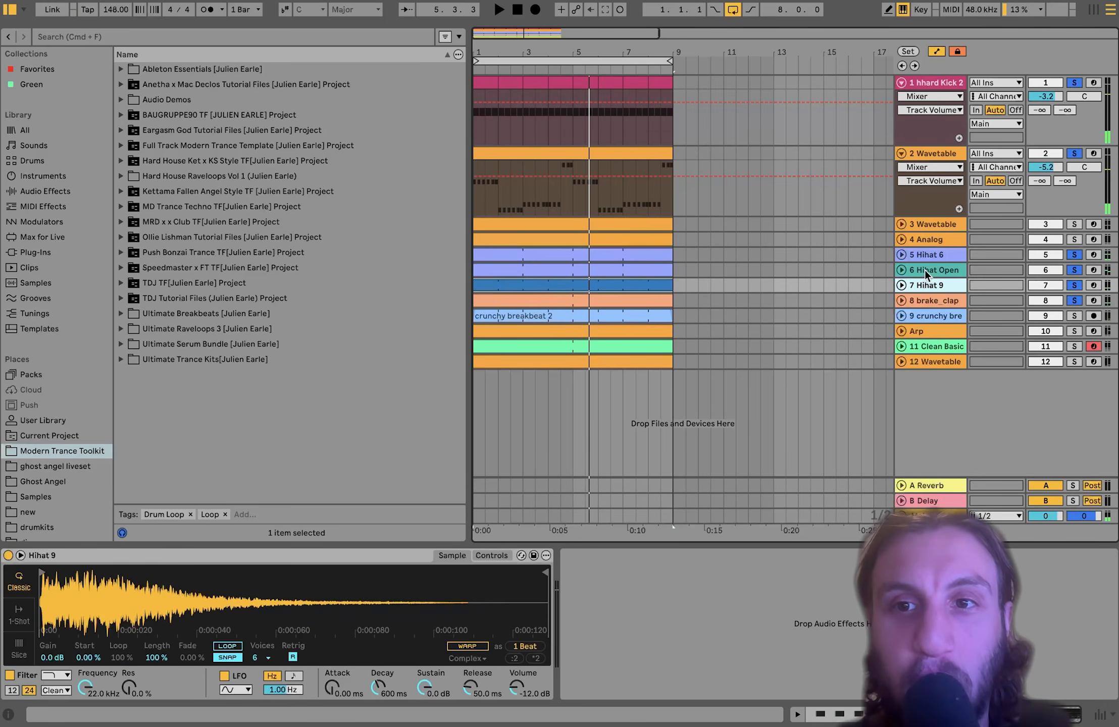
{"action": "left_click", "coordinate": [925, 273]}
{"action": "left_click", "coordinate": [924, 256]}
{"action": "left_click", "coordinate": [924, 268]}
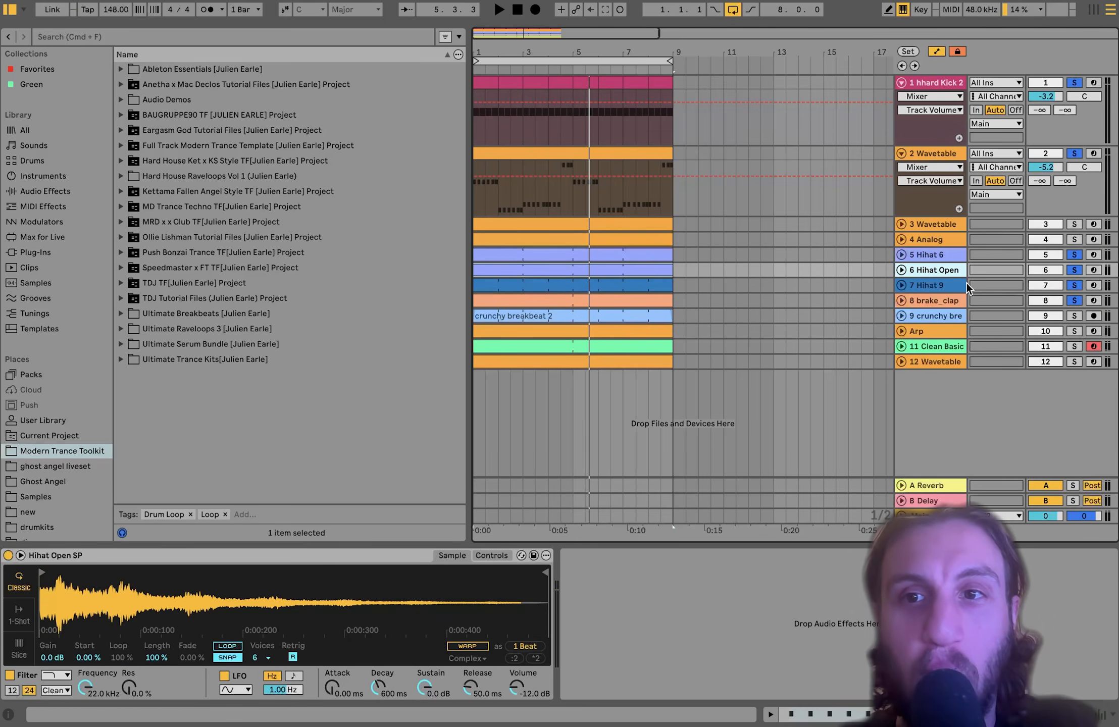
{"action": "left_click", "coordinate": [929, 300]}
{"action": "key", "text": "space"}
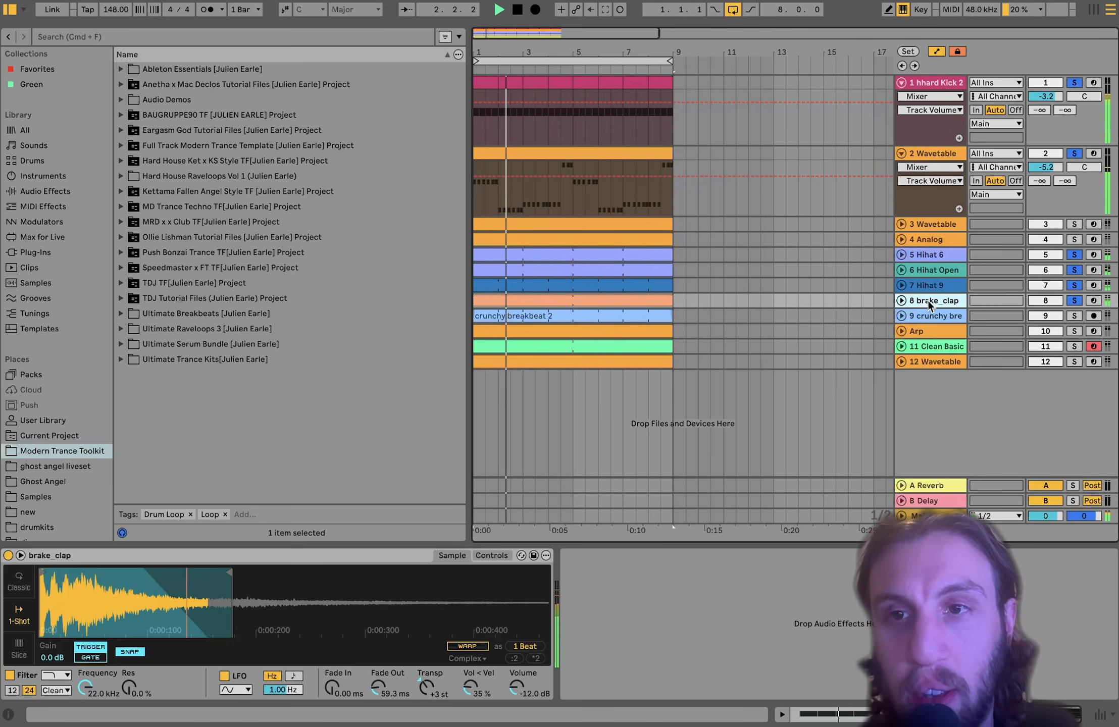
{"action": "left_click", "coordinate": [901, 316]}
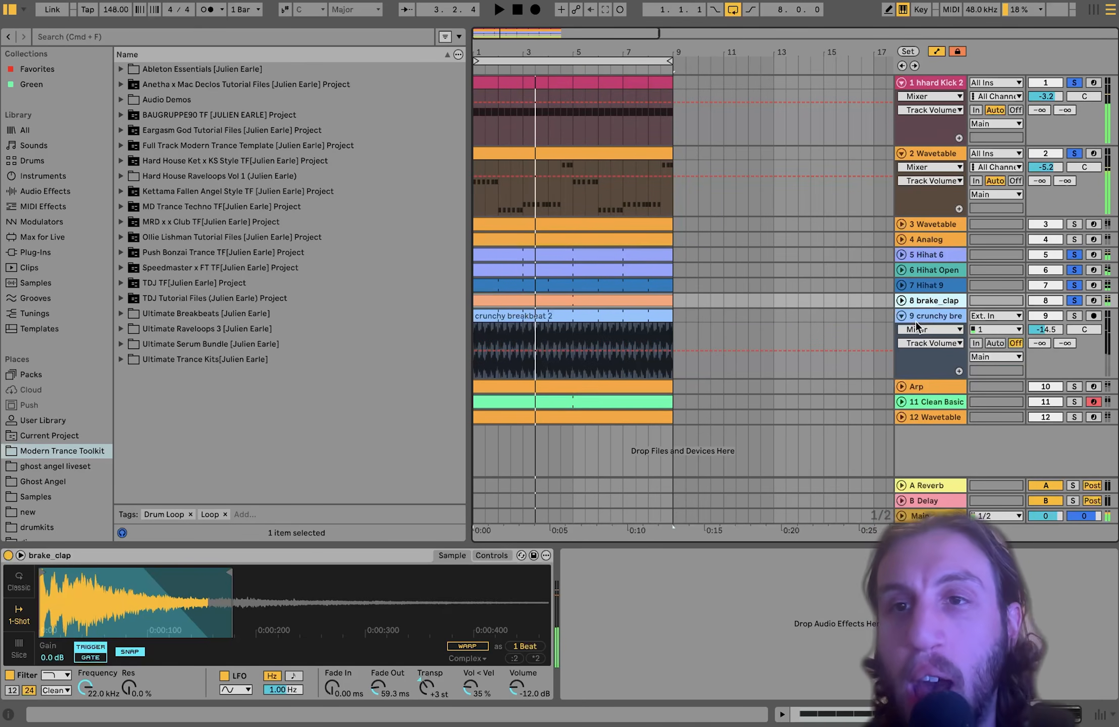
- Select the crunchy breakbeat 2 track, showing Auto Pan and Auto Filter Legacy, and audition it with the drums
{"action": "left_click", "coordinate": [925, 282]}
{"action": "key", "text": "Up"}
{"action": "key", "text": "Up"}
{"action": "key", "text": "Down"}
{"action": "key", "text": "Down"}
{"action": "key", "text": "Down"}
{"action": "key", "text": "Down"}
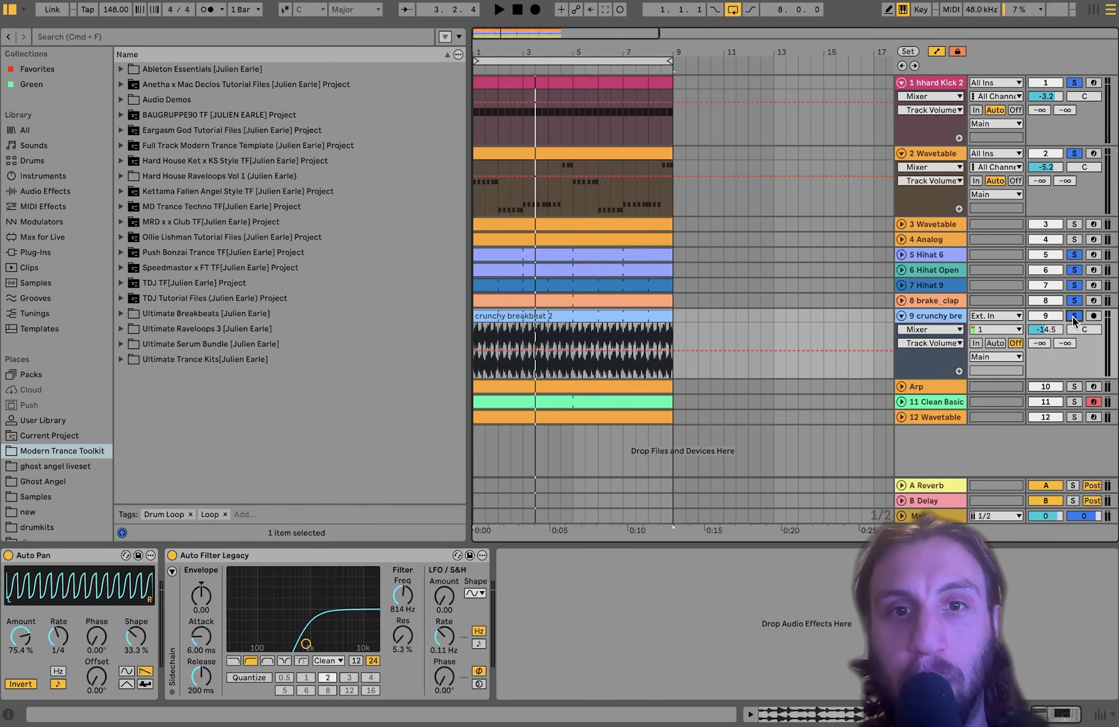
{"action": "key", "text": "space"}
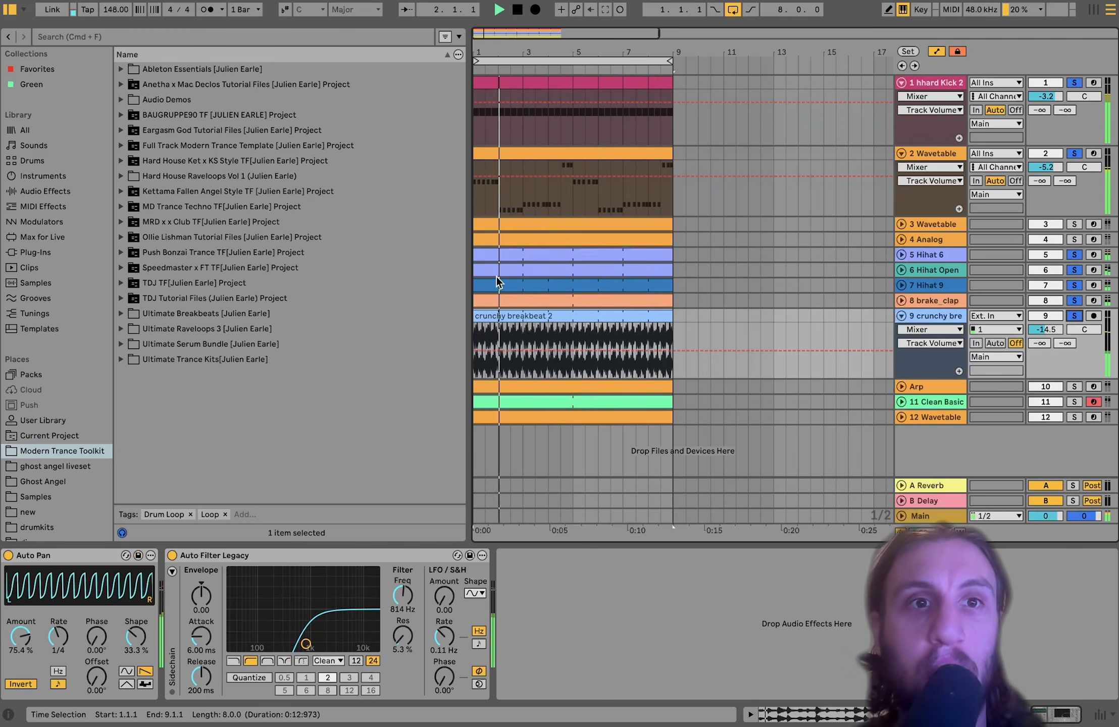
{"action": "key", "text": "space"}
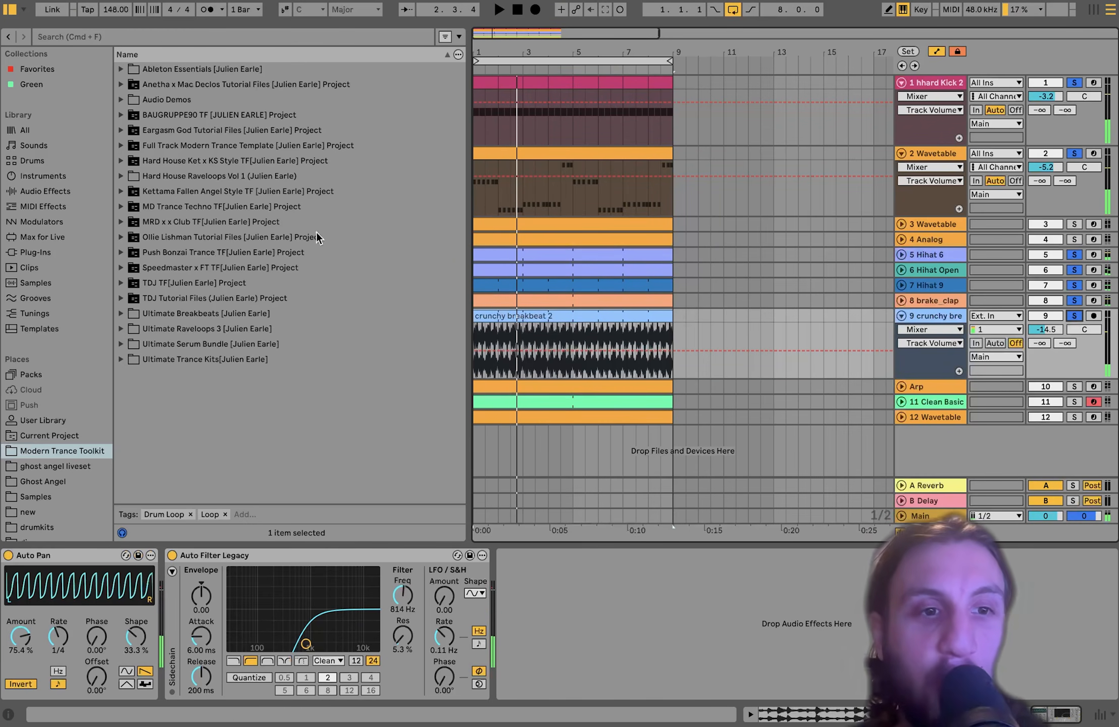
{"action": "left_click", "coordinate": [516, 314]}
{"action": "key", "text": "space"}
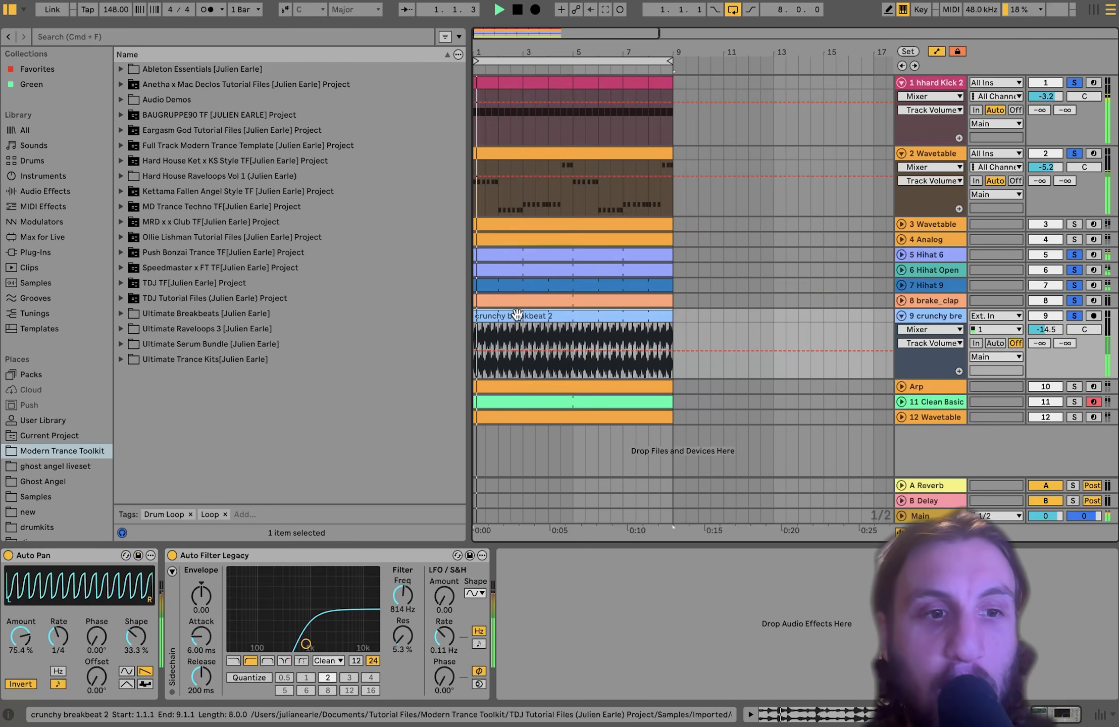
{"action": "key", "text": "space"}
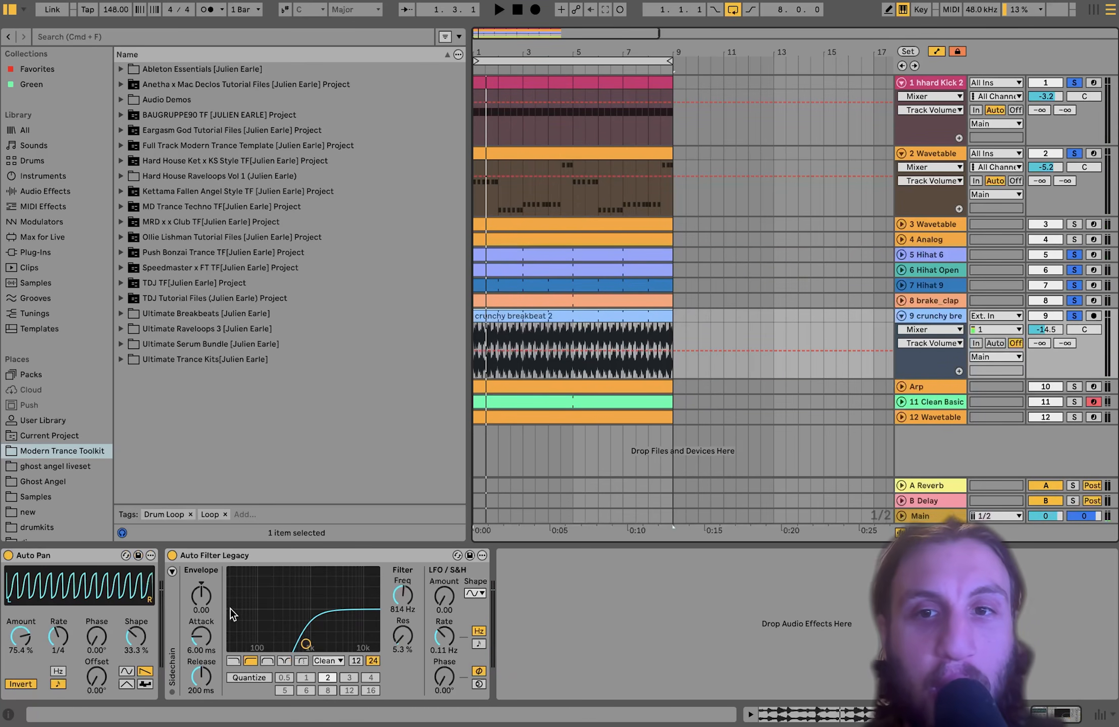
{"action": "key", "text": "space"}
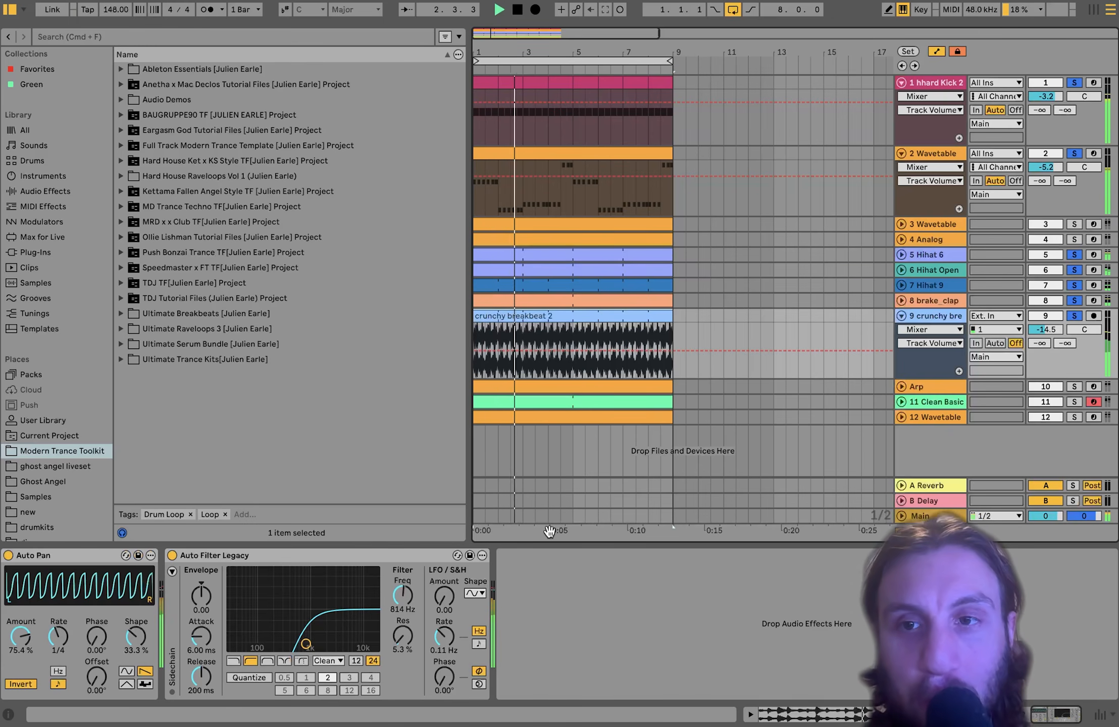
- Solo and expand the 3 Wavetable and 4 Analog basses, showing each synth's settings
{"action": "left_click", "coordinate": [1073, 225]}
{"action": "left_click", "coordinate": [1074, 240]}
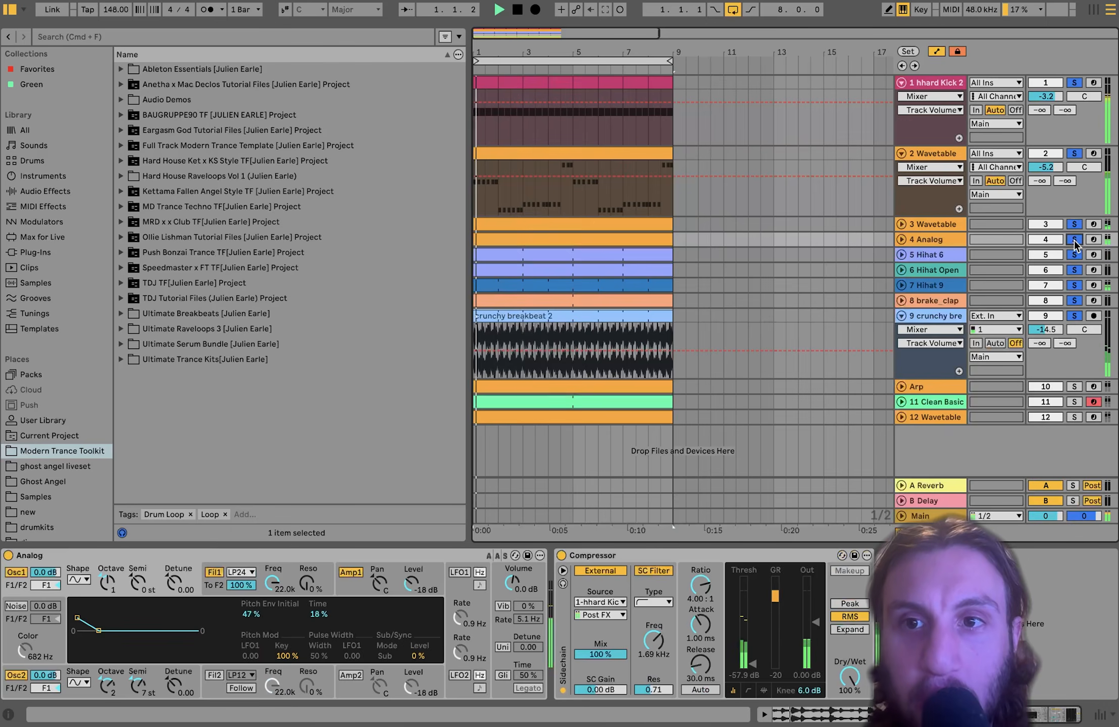
{"action": "left_click", "coordinate": [901, 239]}
{"action": "left_click", "coordinate": [901, 224]}
{"action": "left_click", "coordinate": [929, 223]}
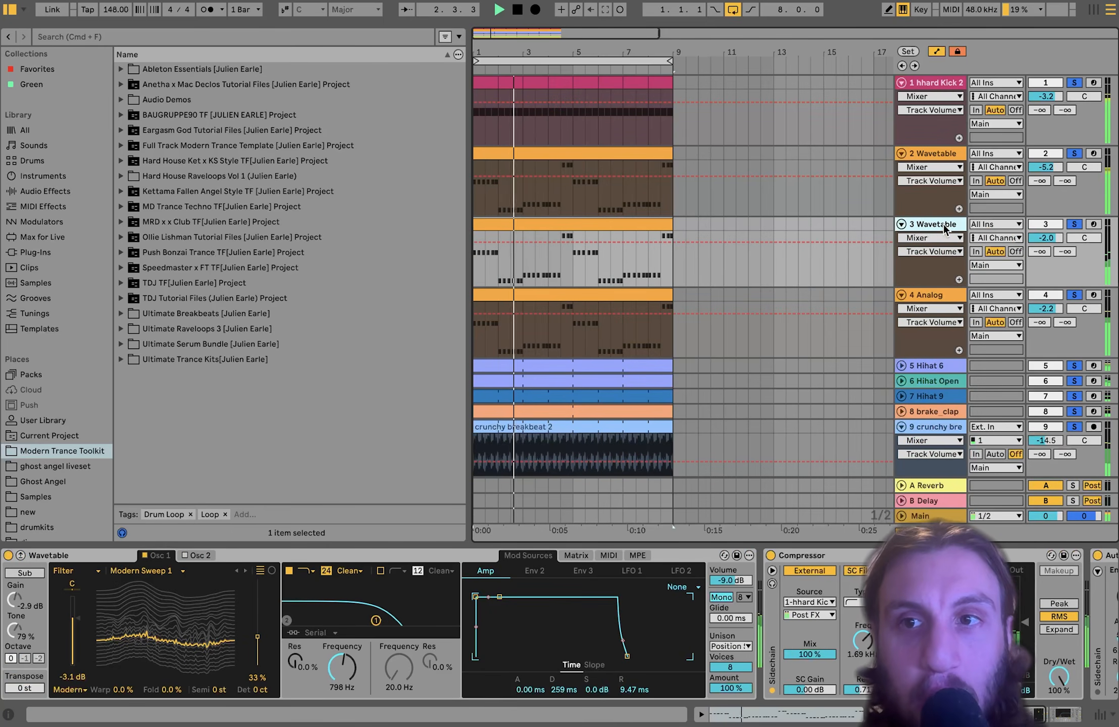
{"action": "left_click", "coordinate": [922, 299]}
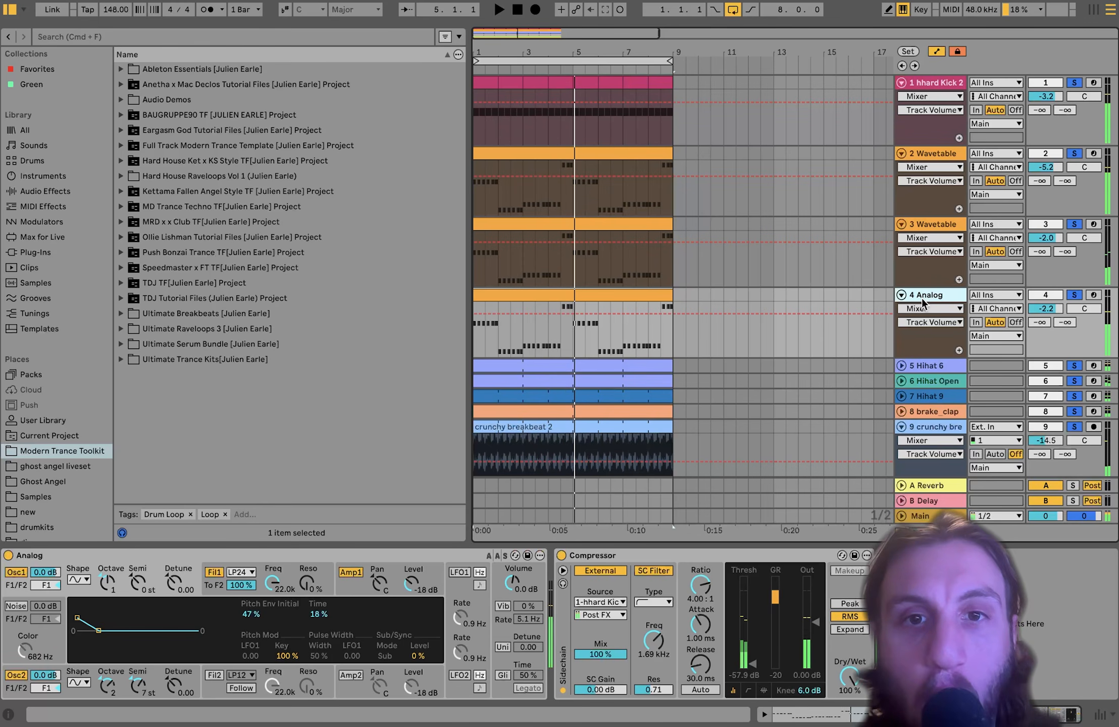
- Solo only 4 Analog to check its Osc2 Octave and Amp1 envelope, then solo only 2 Wavetable
{"action": "left_click", "coordinate": [1073, 295]}
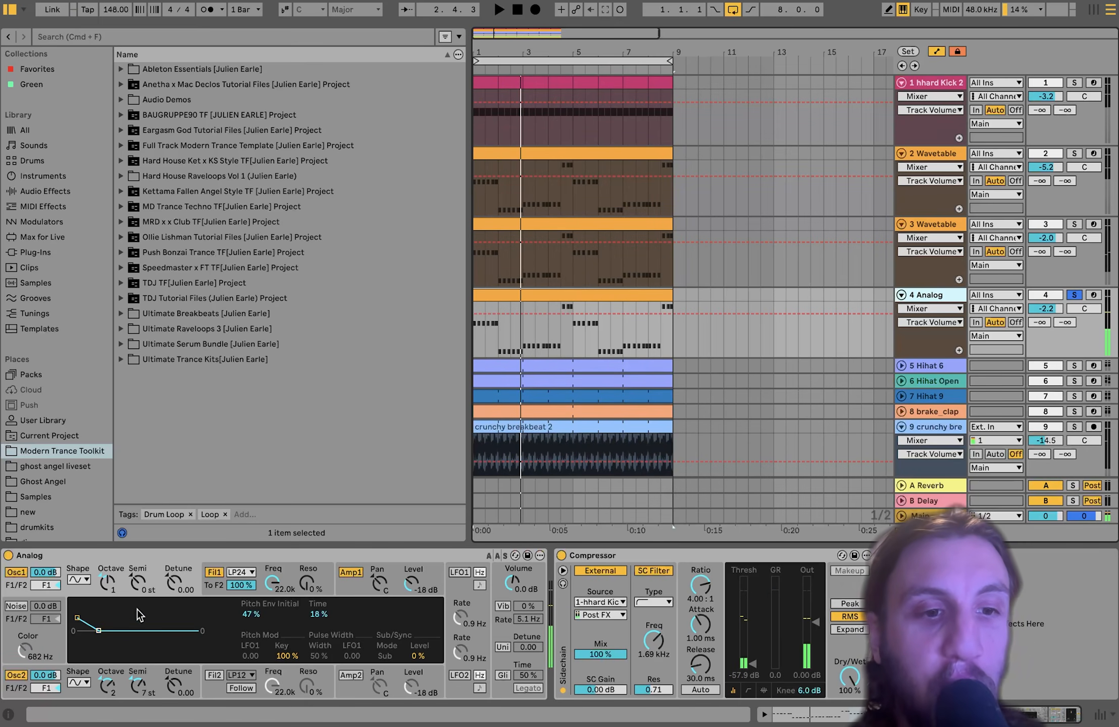
{"action": "left_click", "coordinate": [108, 684]}
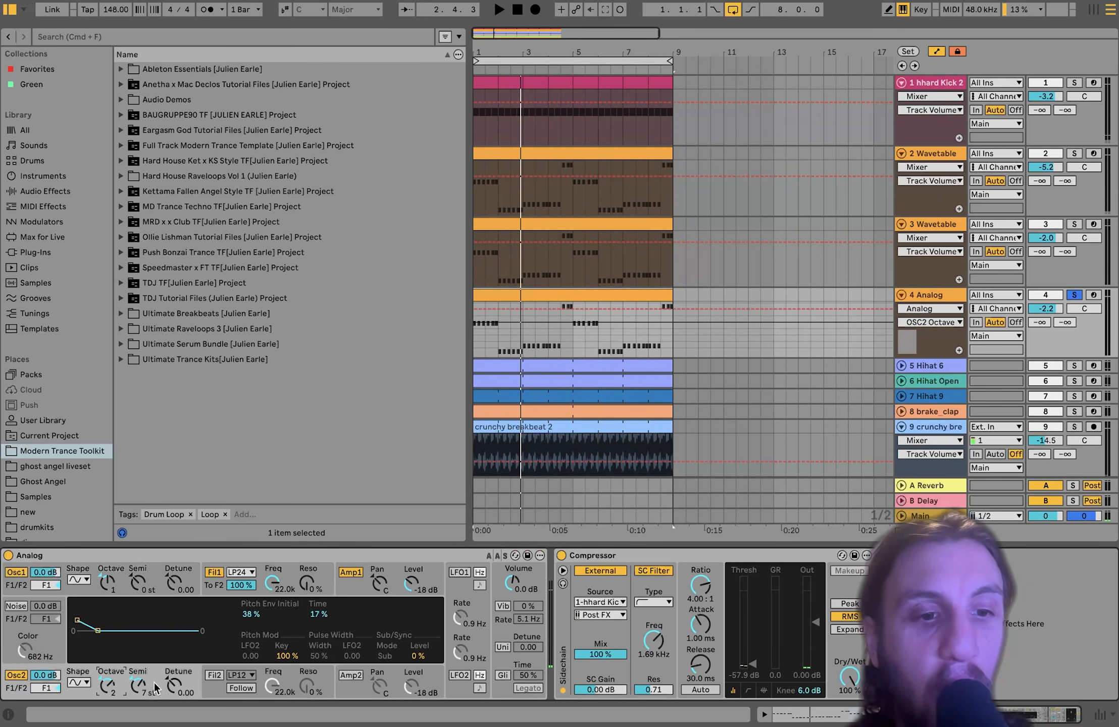
{"action": "left_click", "coordinate": [345, 594]}
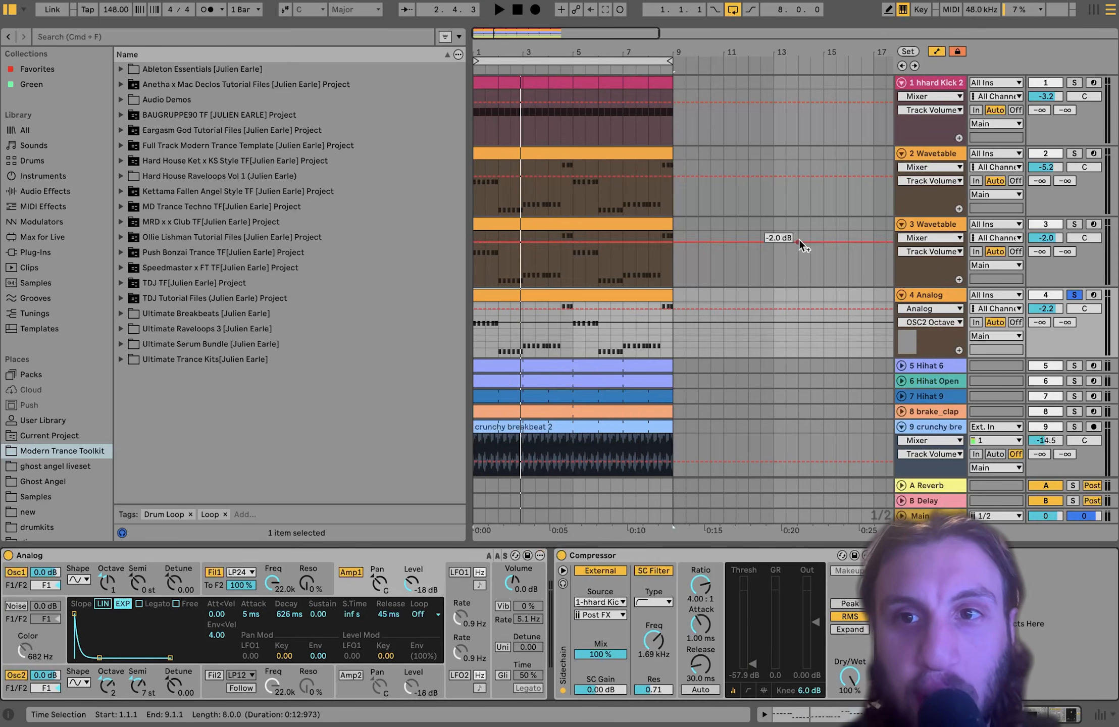
{"action": "left_click", "coordinate": [1074, 154]}
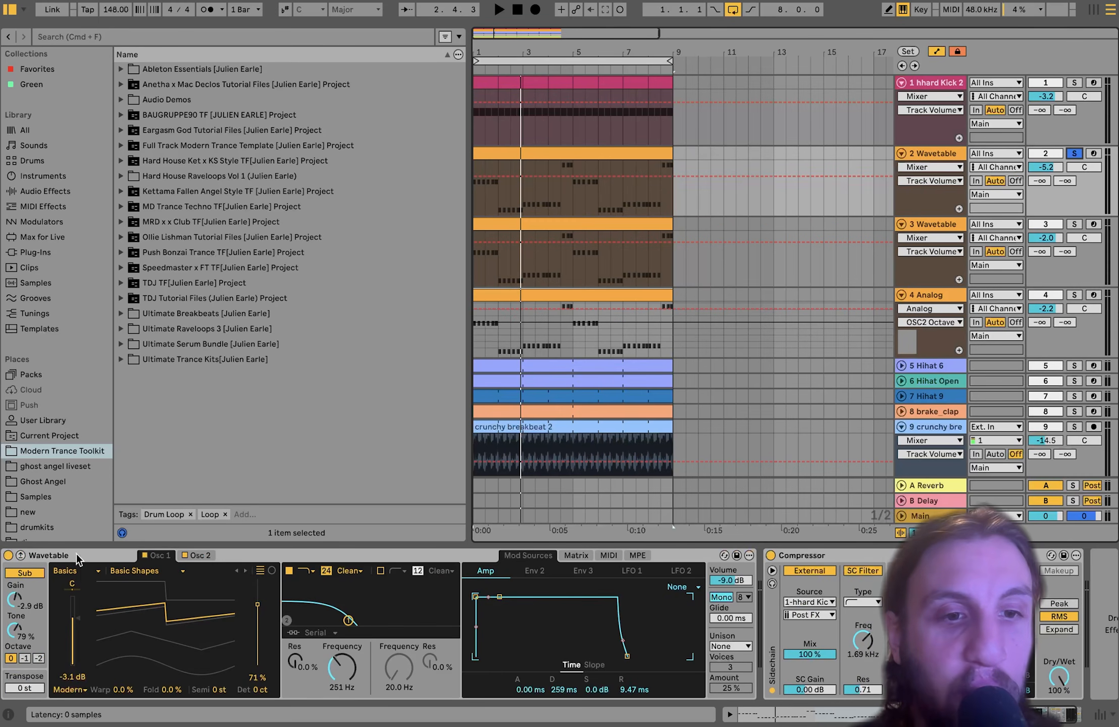
- Browse 2 Wavetable's oscillators, modulation Matrix and Env 2 curve while the loop plays
{"action": "left_click", "coordinate": [197, 555]}
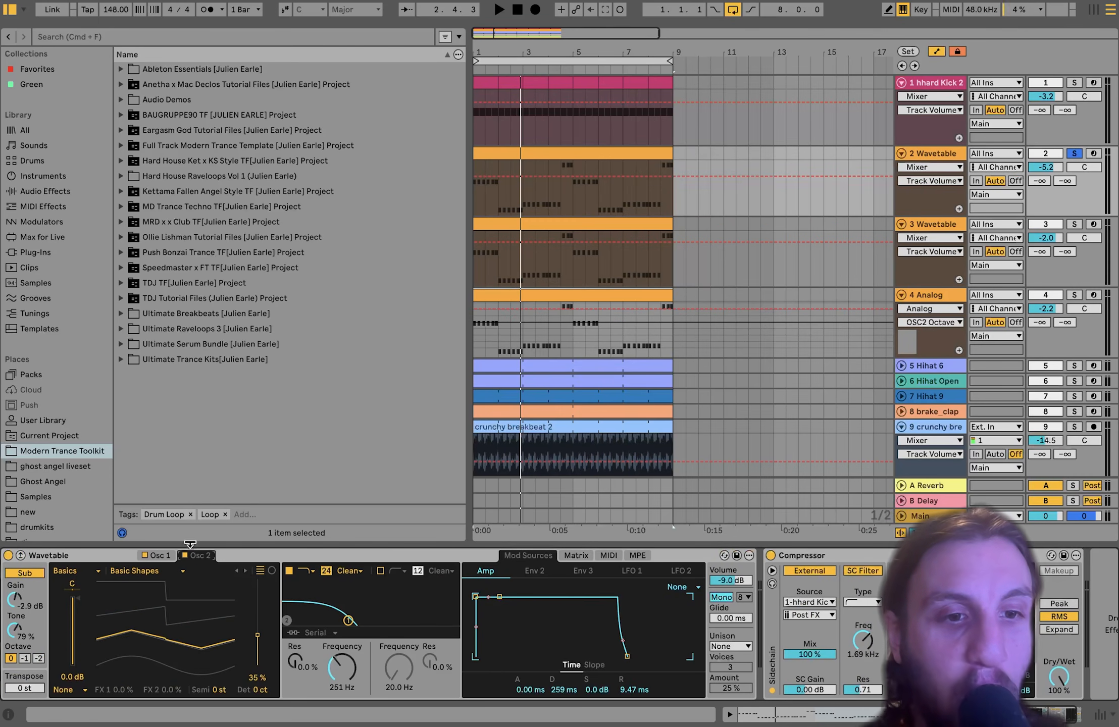
{"action": "left_click", "coordinate": [156, 555]}
{"action": "key", "text": "space"}
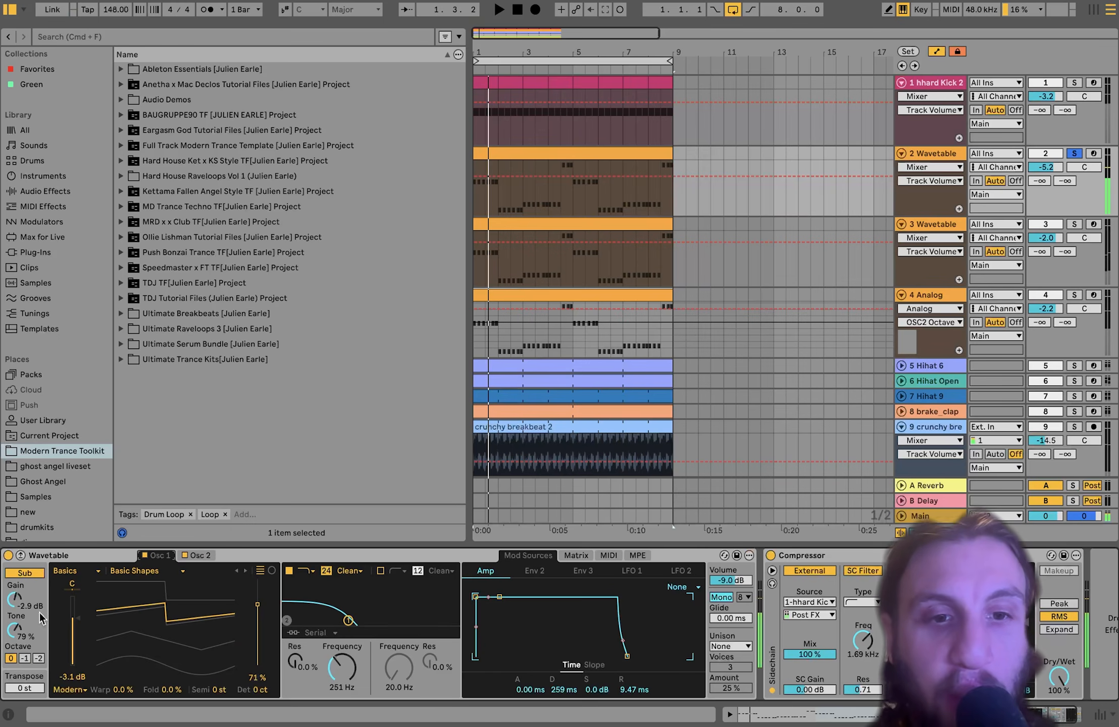
{"action": "left_click", "coordinate": [577, 555]}
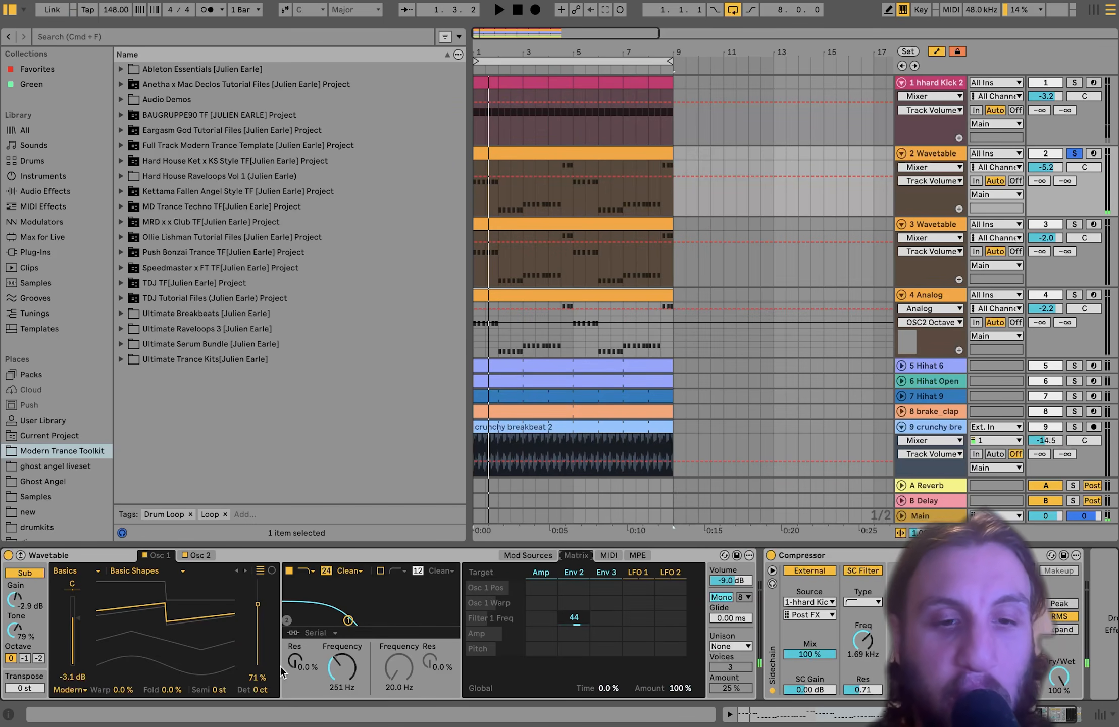
{"action": "left_click", "coordinate": [574, 572]}
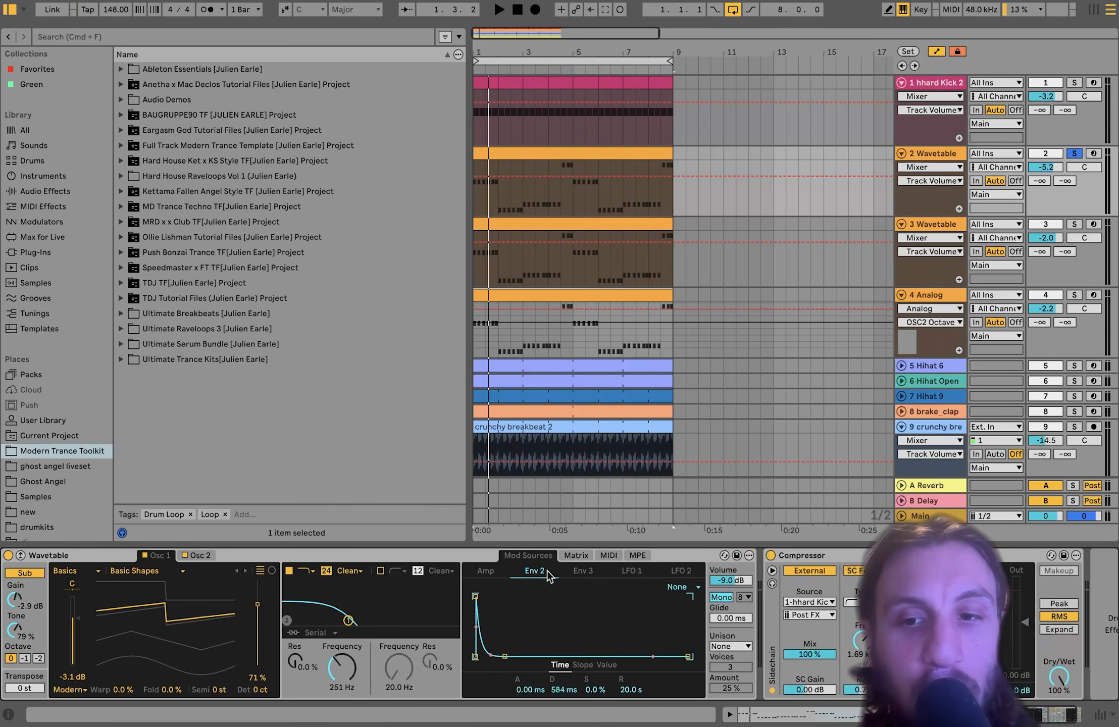
- Solo the 3 Wavetable track and view its modulation matrix
{"action": "left_click", "coordinate": [1074, 224]}
{"action": "left_click", "coordinate": [929, 224]}
{"action": "key", "text": "space"}
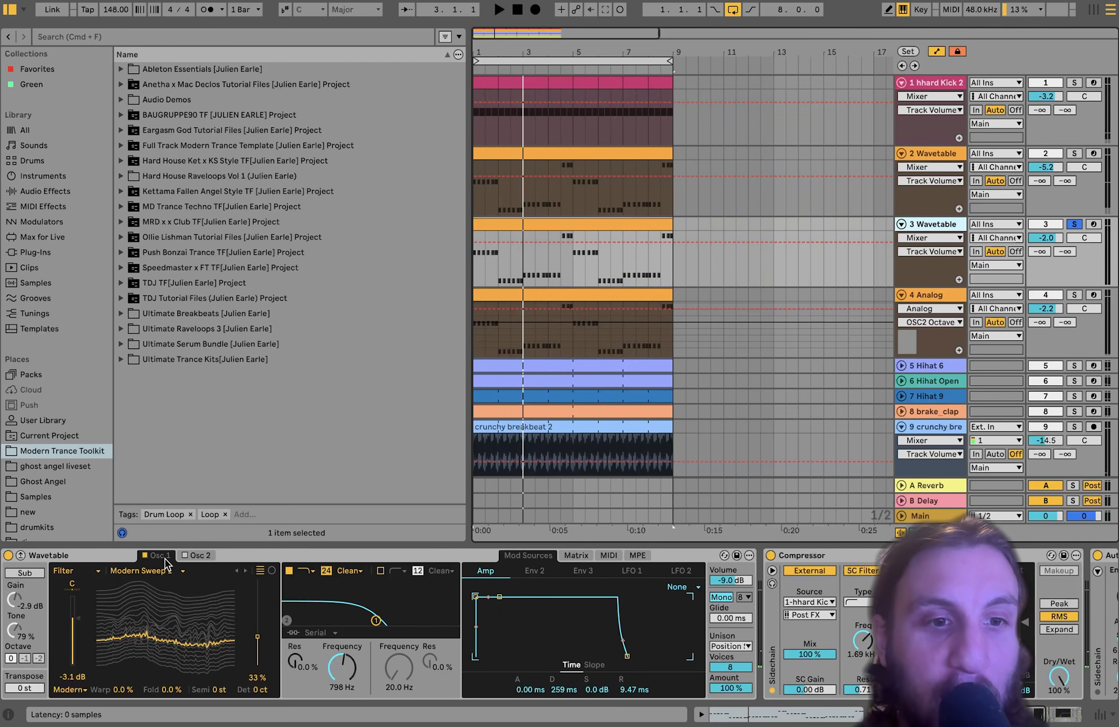
{"action": "left_click", "coordinate": [576, 555]}
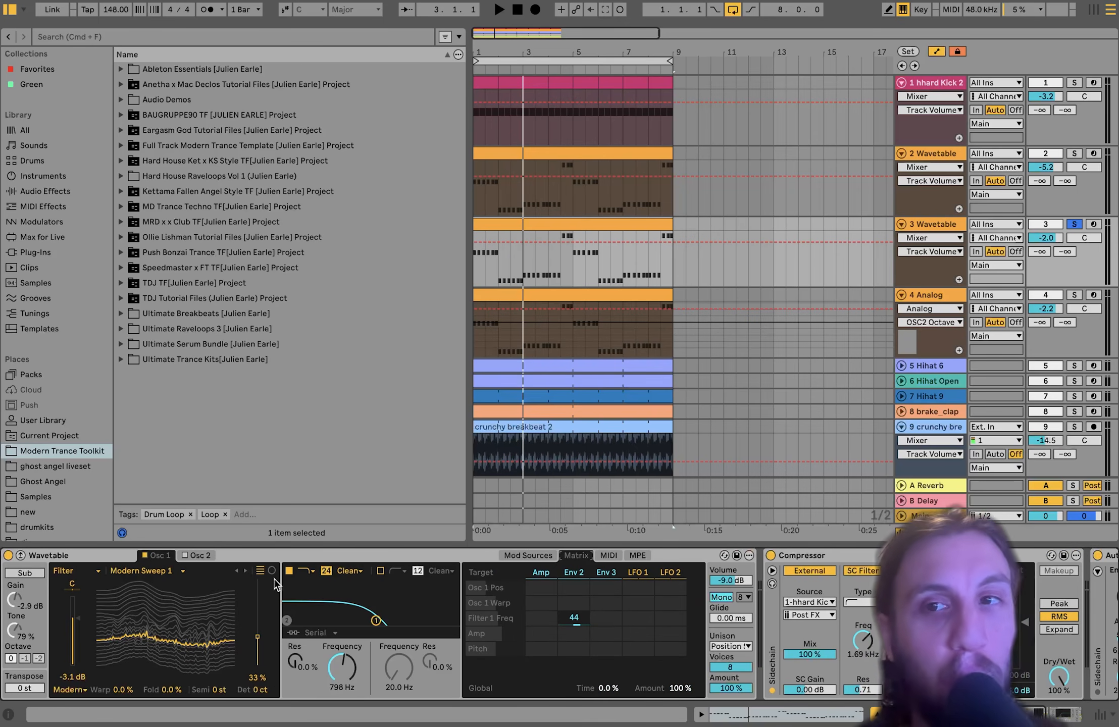
- Add 2 Wavetable to the solo, play both, and scroll track 3's chain to Compressor and Auto Filter Legacy
{"action": "left_click", "coordinate": [1073, 160]}
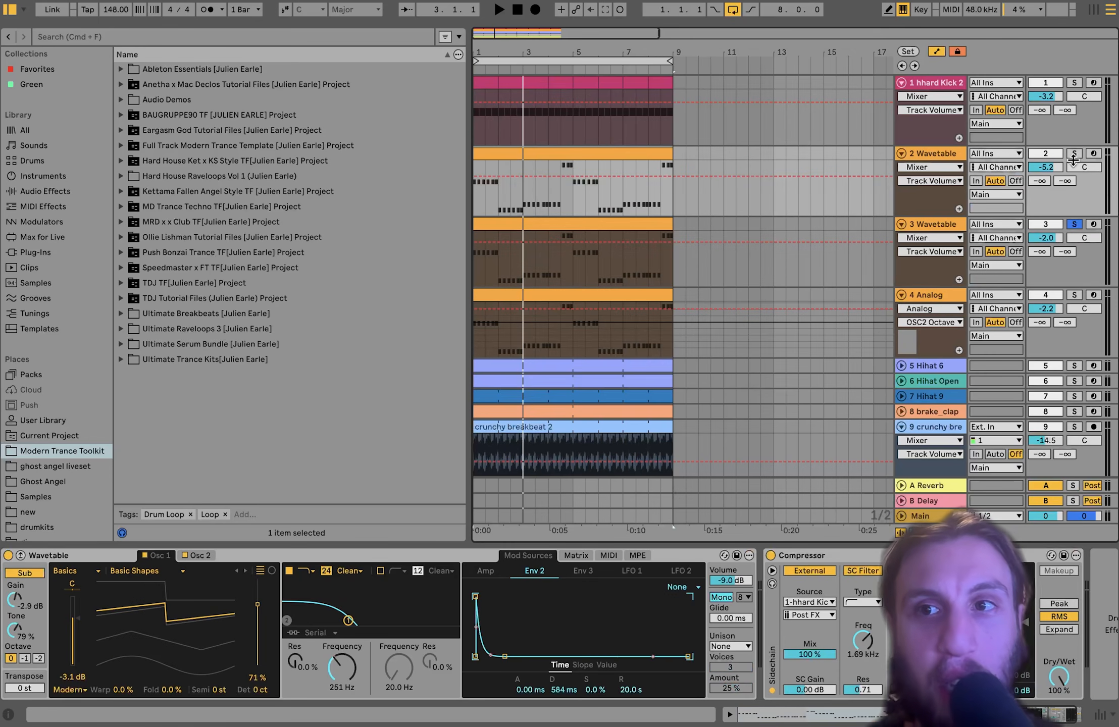
{"action": "left_click", "coordinate": [1074, 153]}
{"action": "key", "text": "space"}
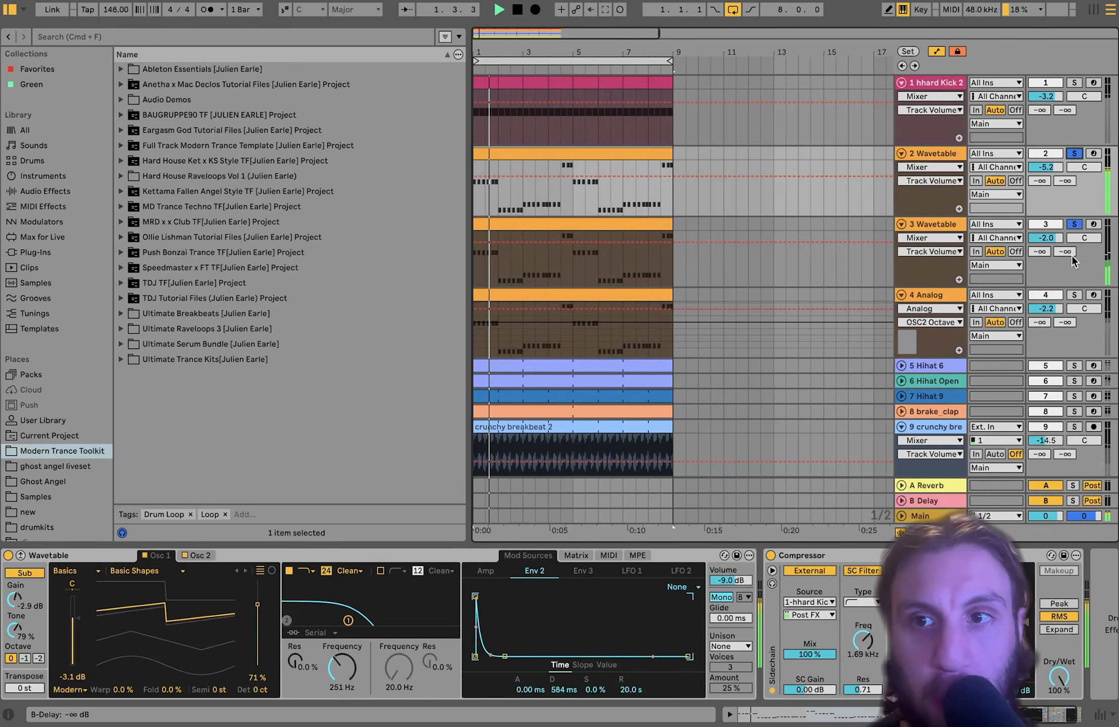
{"action": "left_click", "coordinate": [1069, 281]}
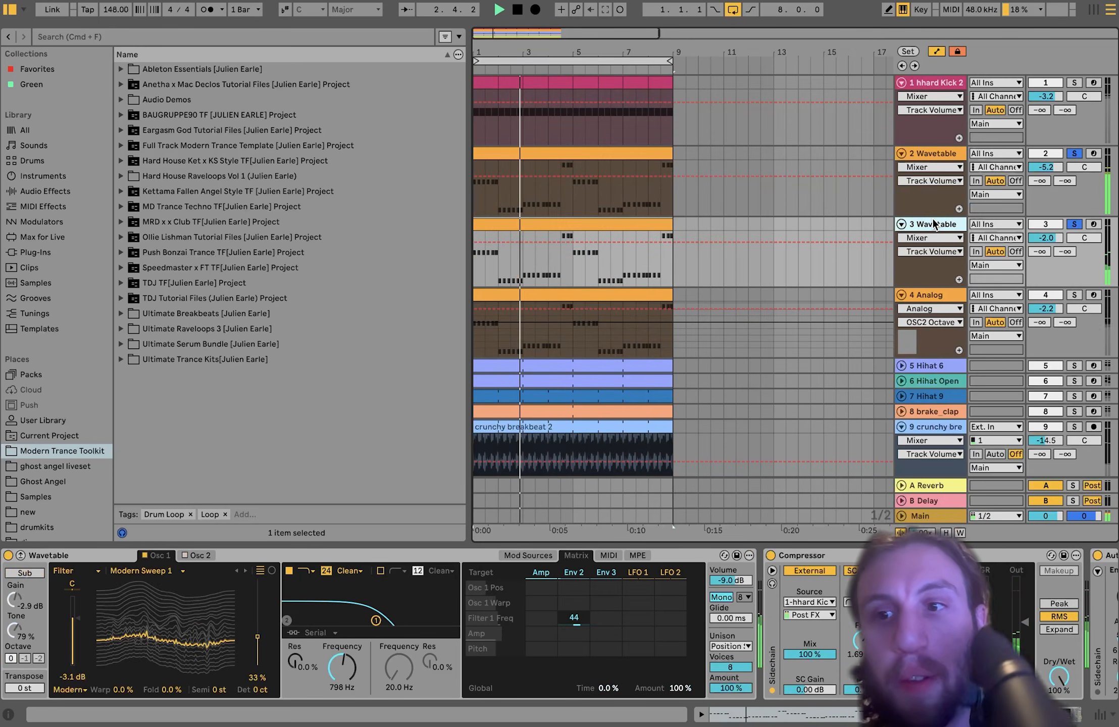
{"action": "scroll", "coordinate": [857, 557], "scroll_direction": "right", "scroll_amount": 5}
{"action": "key", "text": "space"}
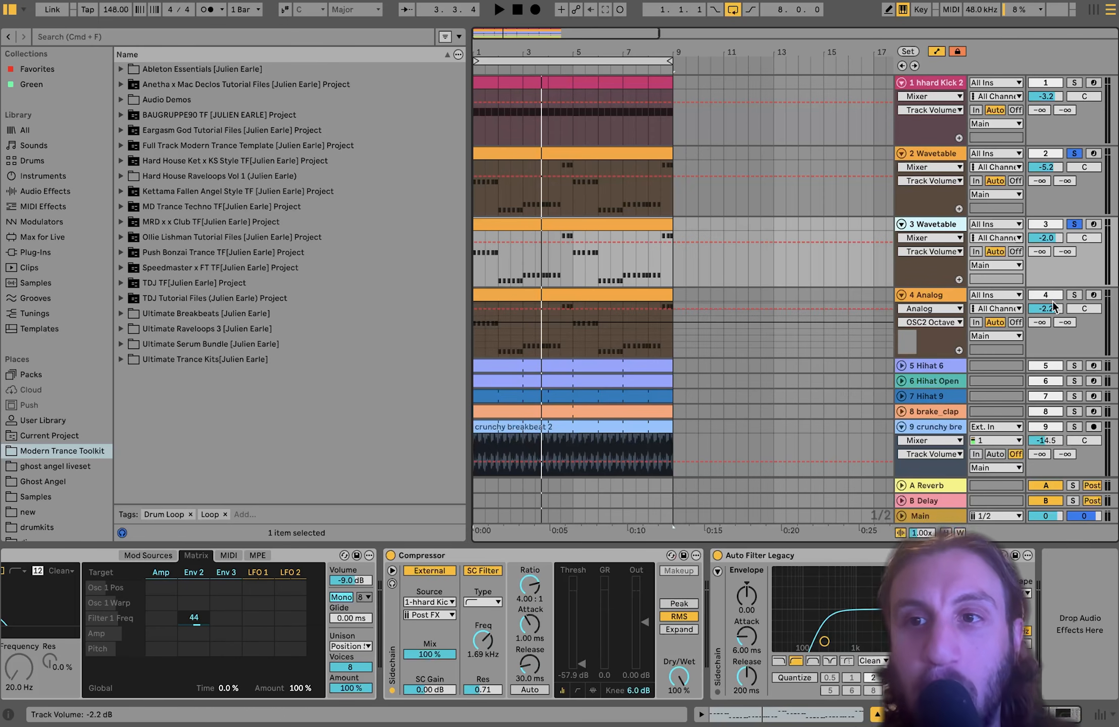
- Add the 4 Analog bass, kick, three hi-hats and brake_clap to the solo during playback
{"action": "left_click", "coordinate": [1074, 296]}
{"action": "key", "text": "space"}
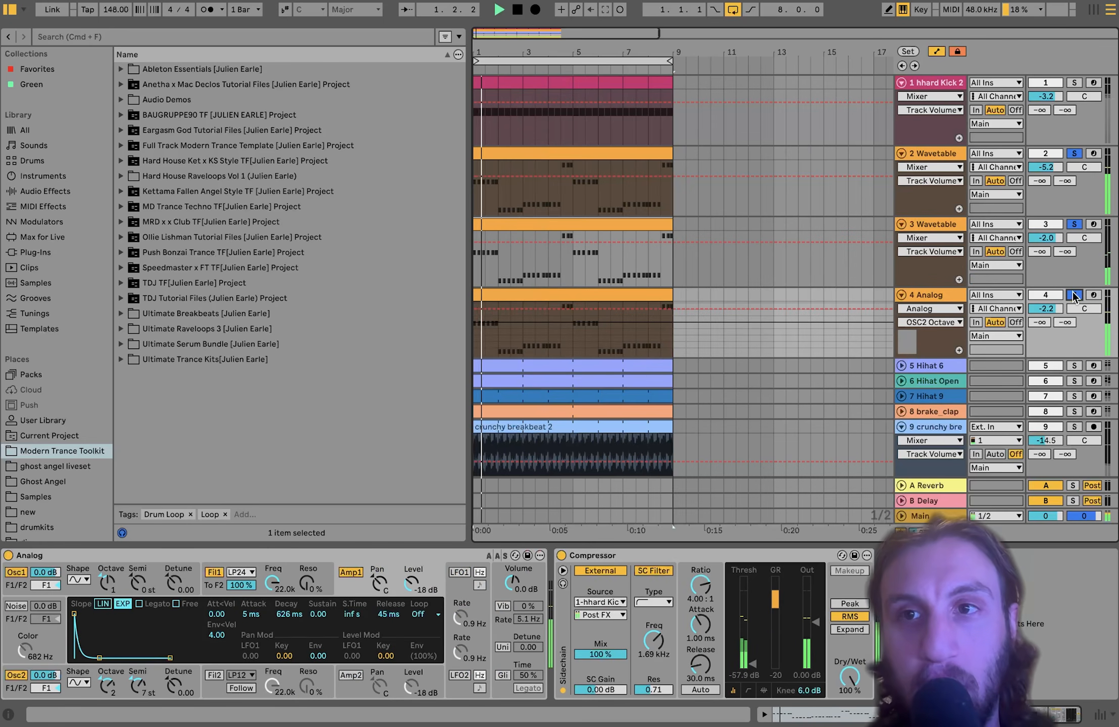
{"action": "left_click", "coordinate": [1074, 82]}
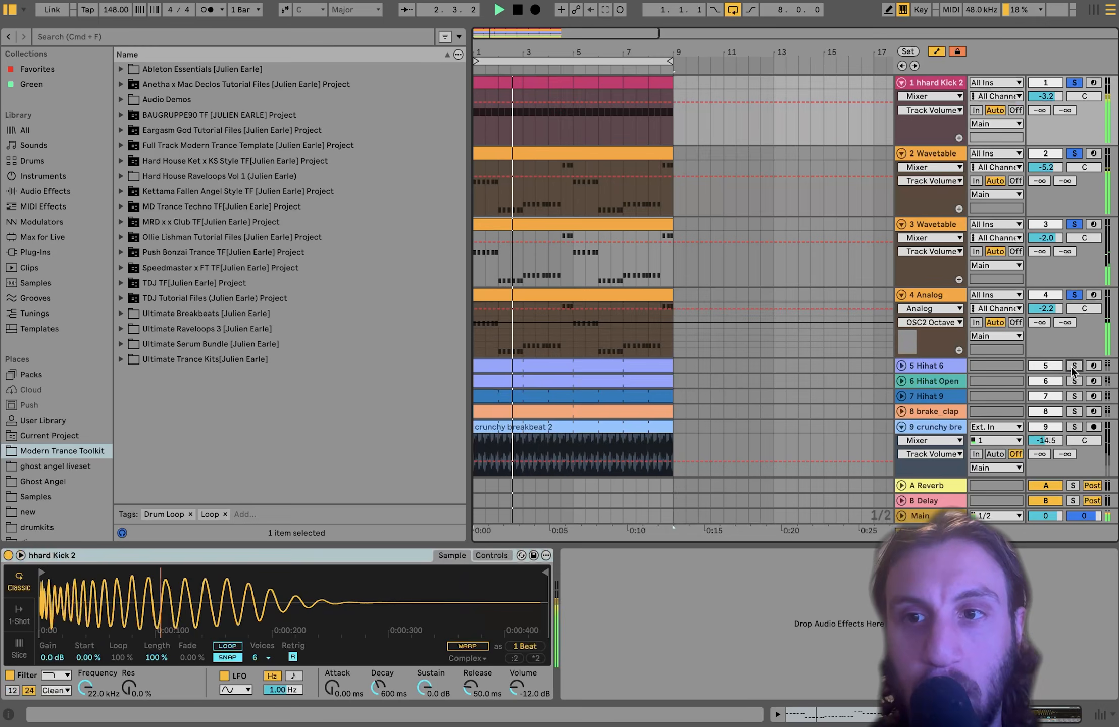
{"action": "left_click", "coordinate": [1074, 366]}
{"action": "left_click", "coordinate": [1074, 380]}
{"action": "left_click", "coordinate": [1074, 396]}
{"action": "left_click", "coordinate": [1074, 411]}
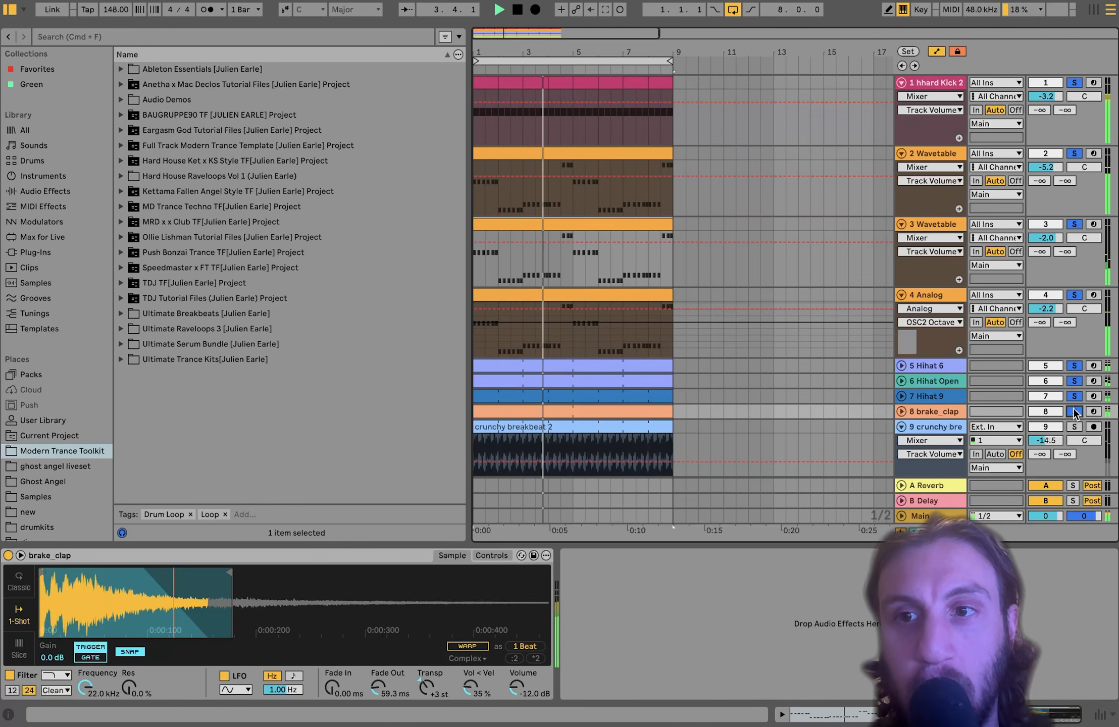
- Add the crunchy breakbeat to the solo and audition the full loop from bar 1
{"action": "scroll", "coordinate": [1074, 398], "scroll_direction": "down", "scroll_amount": 2}
{"action": "left_click", "coordinate": [1074, 367]}
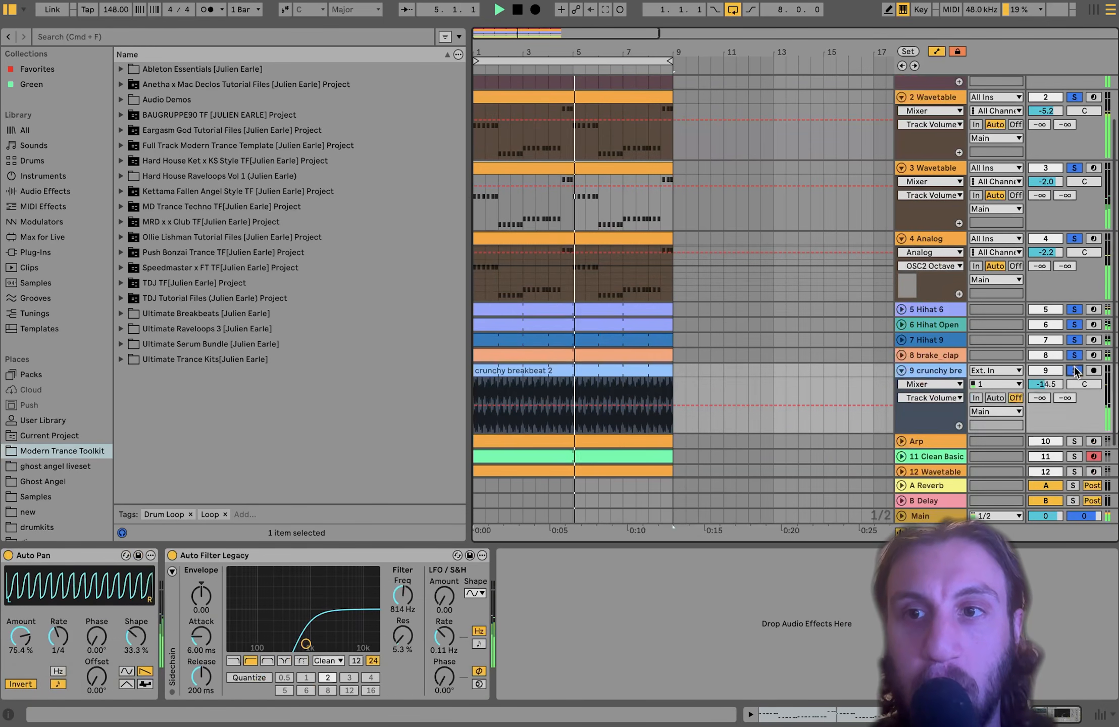
{"action": "scroll", "coordinate": [1074, 367], "scroll_direction": "down", "scroll_amount": 2}
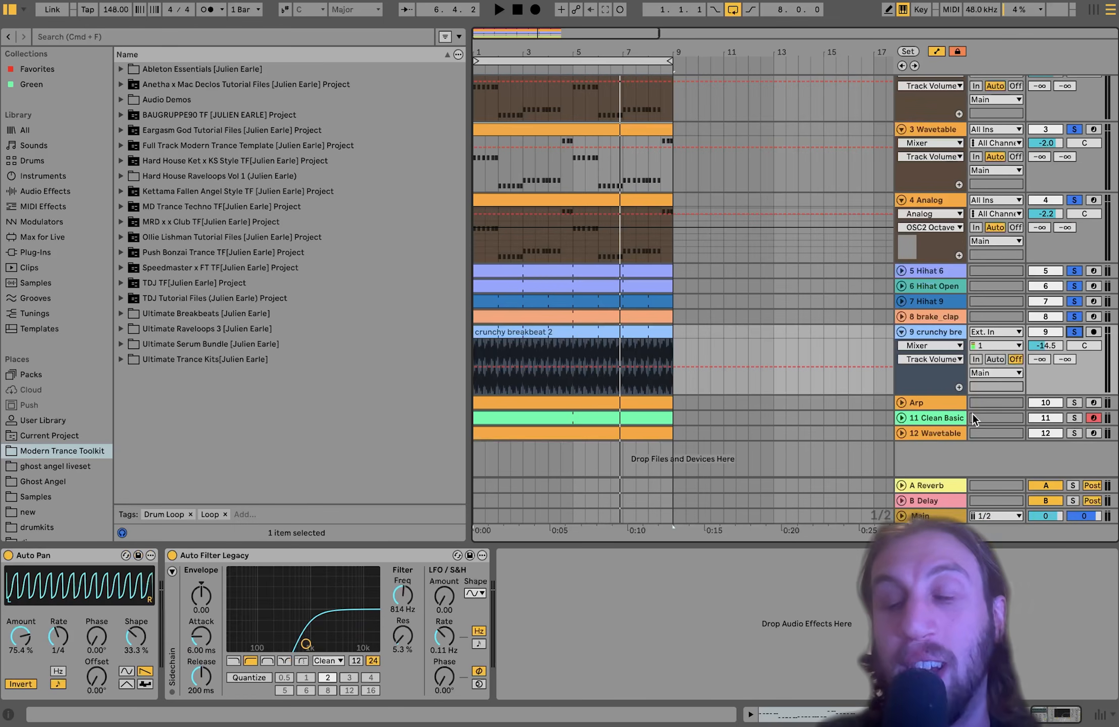
{"action": "scroll", "coordinate": [937, 204], "scroll_direction": "up", "scroll_amount": 1}
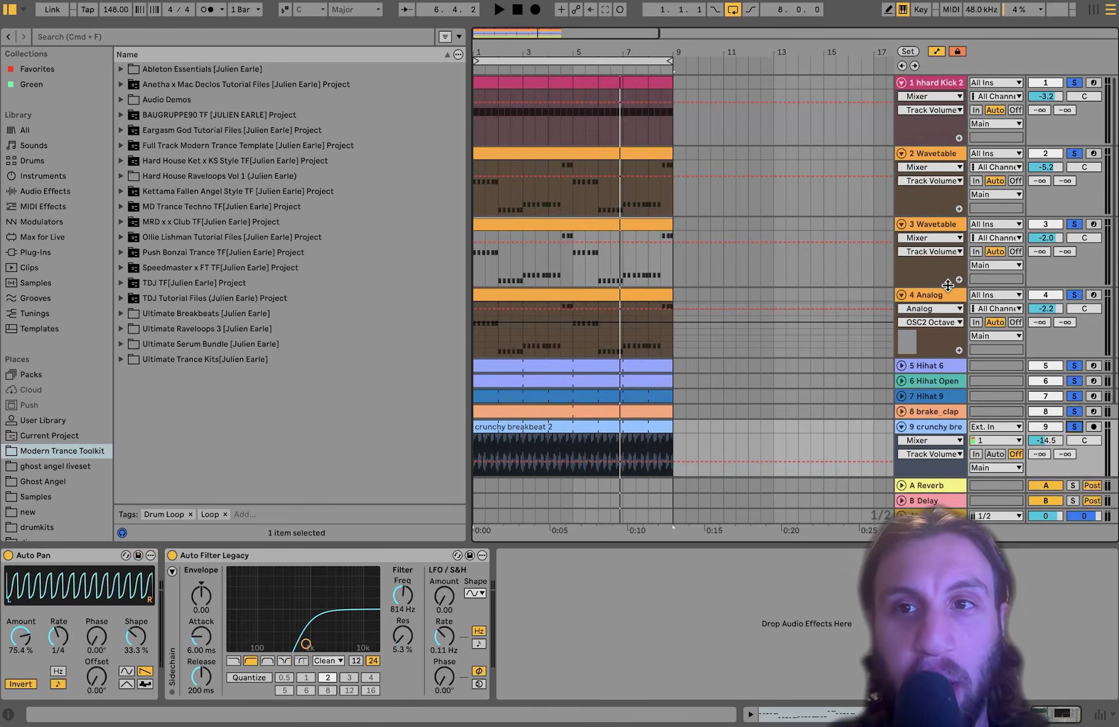
{"action": "scroll", "coordinate": [948, 286], "scroll_direction": "down", "scroll_amount": 1}
{"action": "key", "text": "space"}
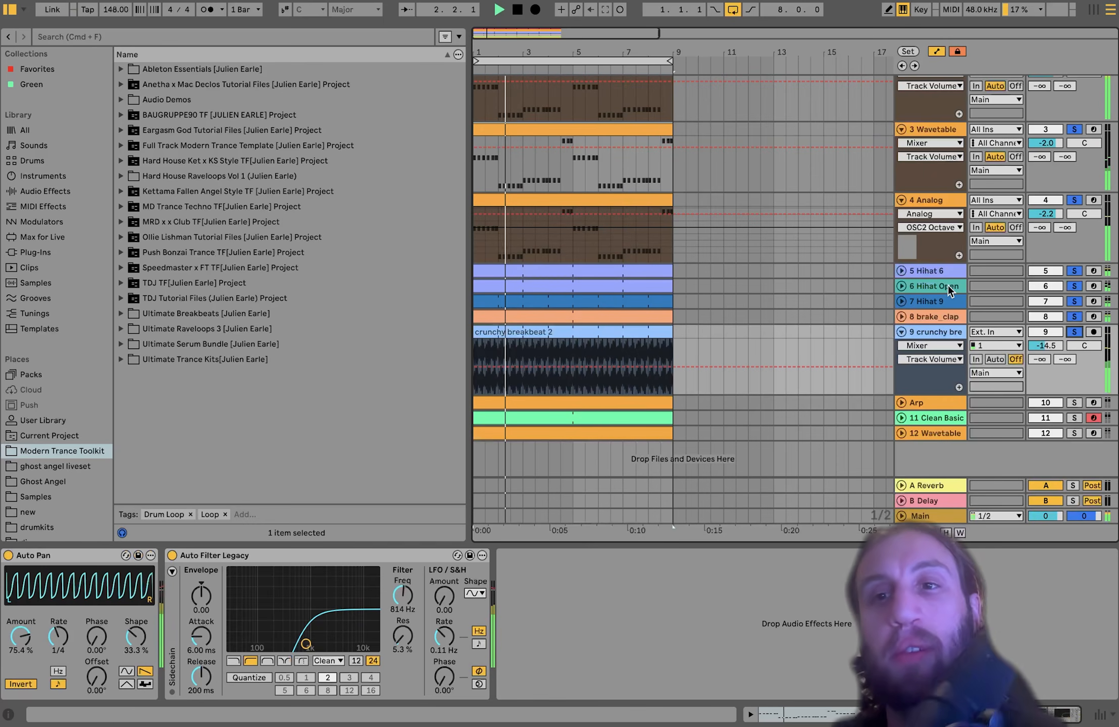
{"action": "key", "text": "space"}
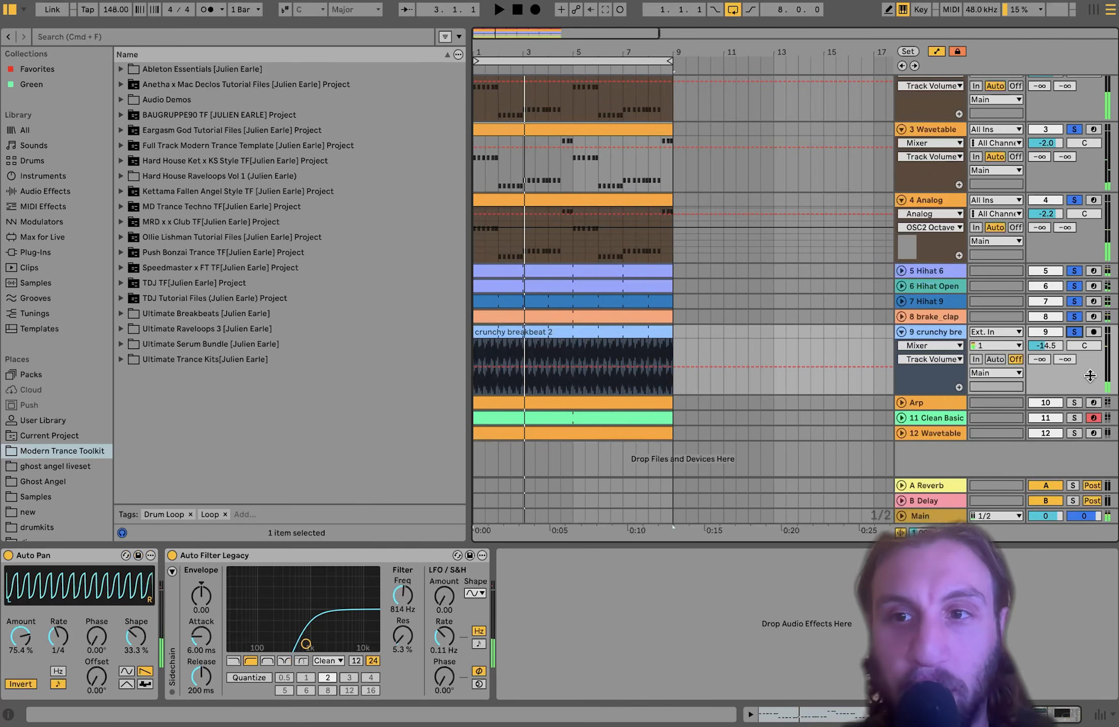
- Clear every solo, replay the loop, and select the Arp track to show its Analog, Echo and Reverb
{"action": "left_click", "coordinate": [1073, 332]}
{"action": "key", "text": "space"}
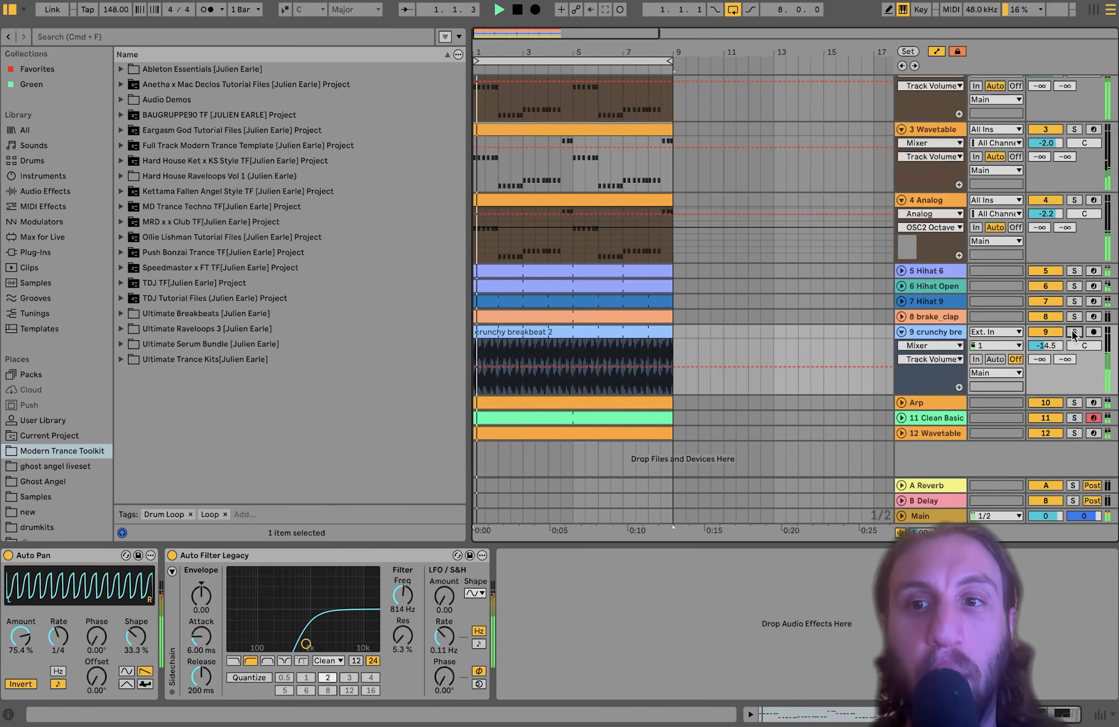
{"action": "left_click", "coordinate": [917, 402]}
- Expand the Arp, 11 Clean Basic and 12 Wavetable lanes, then solo the Arp and play from bar 1
{"action": "left_click", "coordinate": [901, 402]}
{"action": "scroll", "coordinate": [899, 402], "scroll_direction": "down", "scroll_amount": 3}
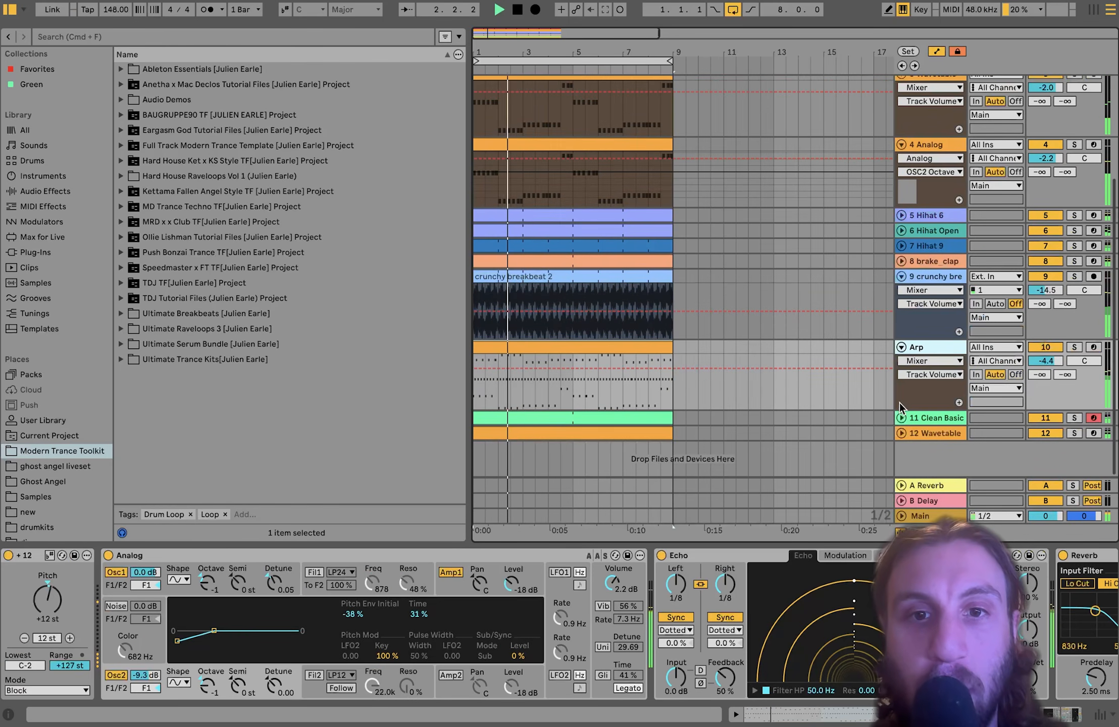
{"action": "left_click", "coordinate": [900, 414]}
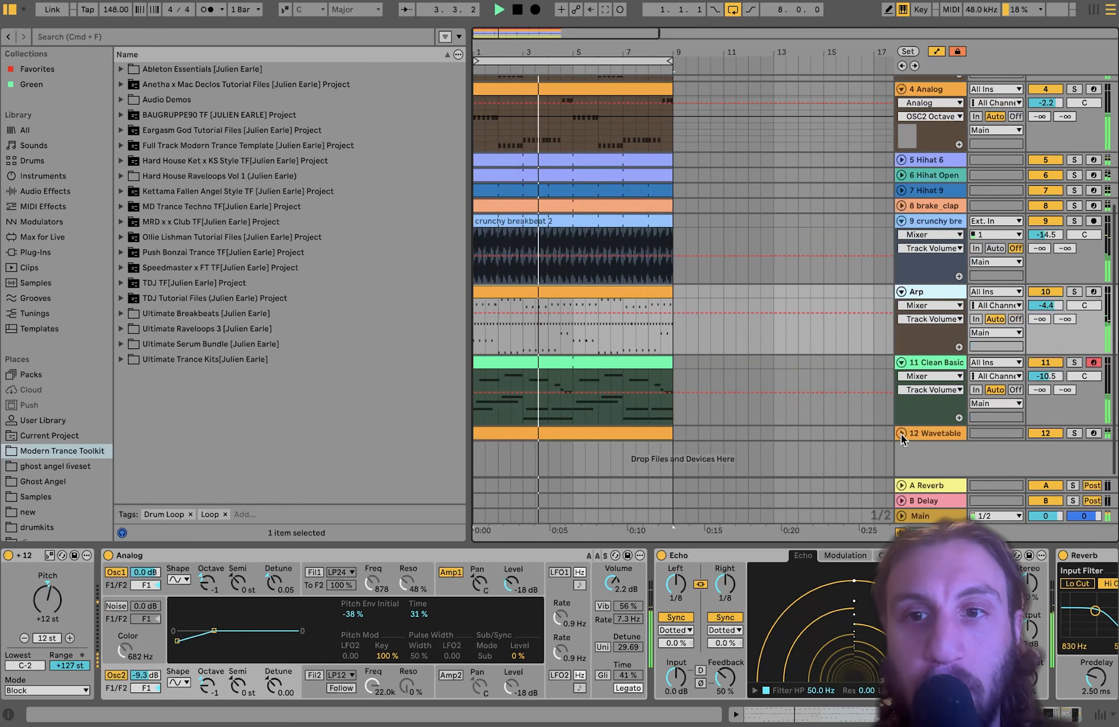
{"action": "left_click", "coordinate": [901, 433]}
{"action": "scroll", "coordinate": [900, 430], "scroll_direction": "down", "scroll_amount": 2}
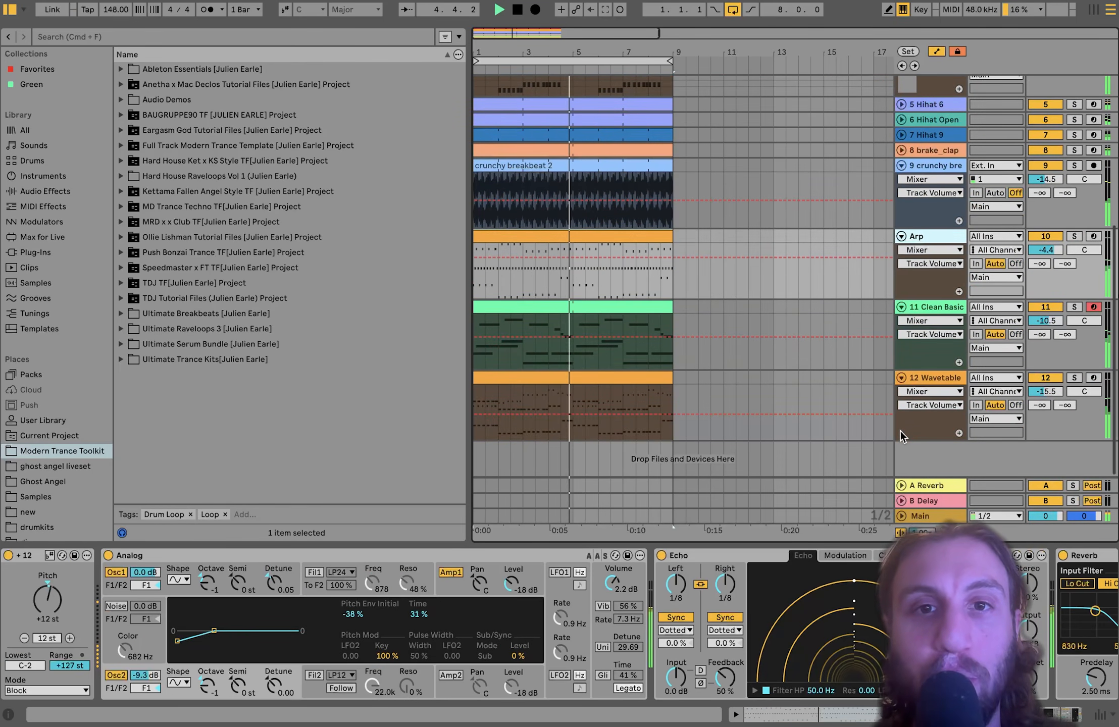
{"action": "key", "text": "space"}
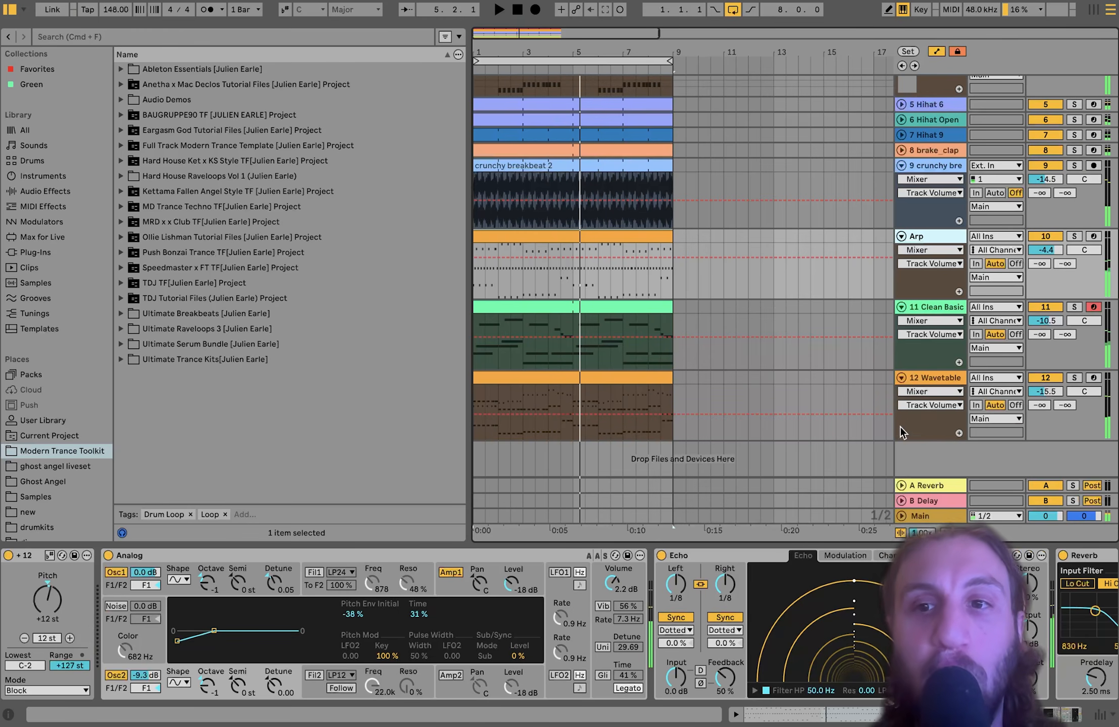
{"action": "left_click", "coordinate": [1072, 237]}
{"action": "key", "text": "space"}
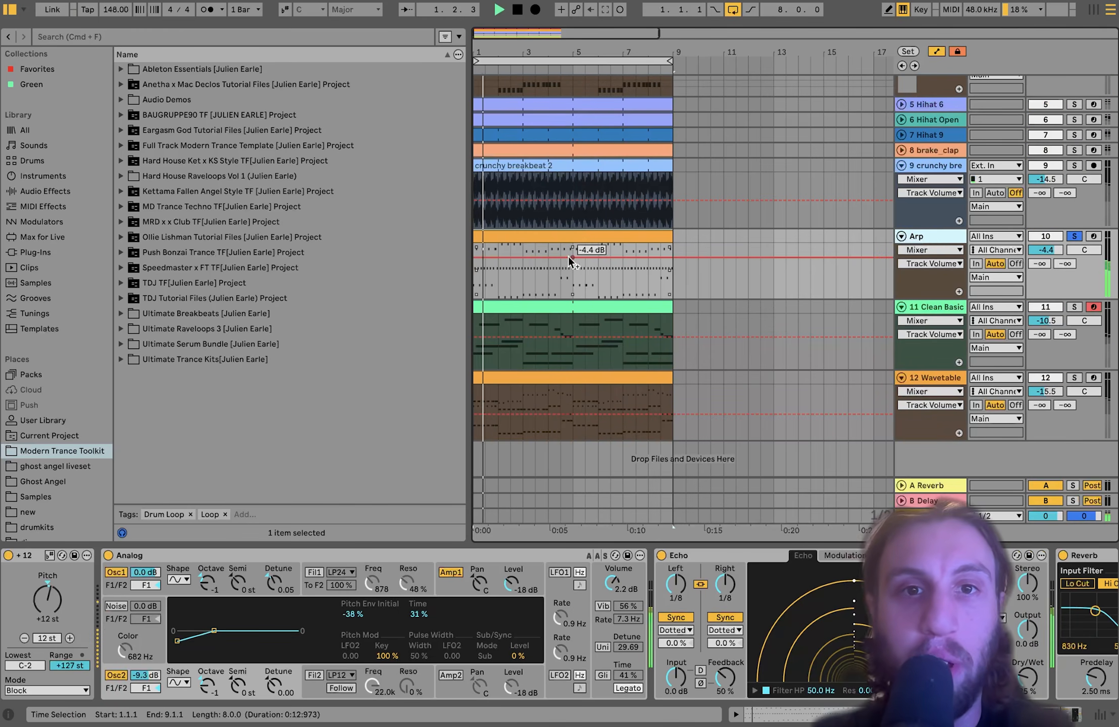
- Open the Arp clip's notes in the piano roll and select the arpeggio's lowest notes
{"action": "double_click", "coordinate": [547, 242]}
{"action": "scroll", "coordinate": [460, 523], "scroll_direction": "down", "scroll_amount": 10}
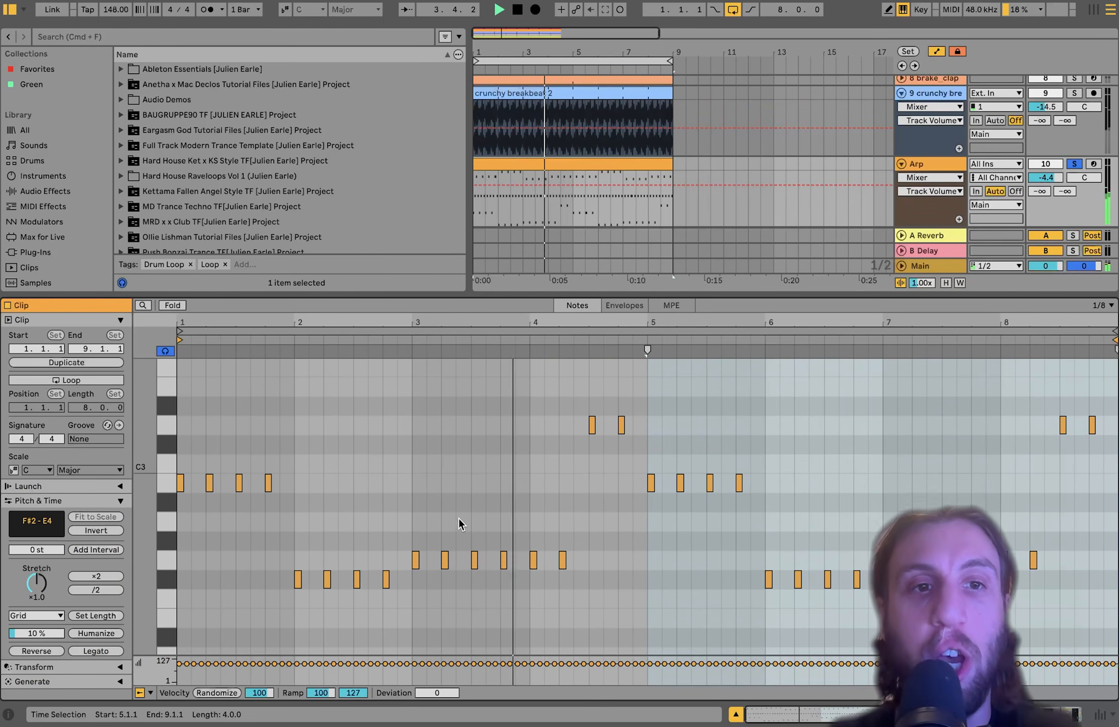
{"action": "scroll", "coordinate": [404, 477], "scroll_direction": "up", "scroll_amount": 8}
{"action": "scroll", "coordinate": [404, 475], "scroll_direction": "down", "scroll_amount": 8}
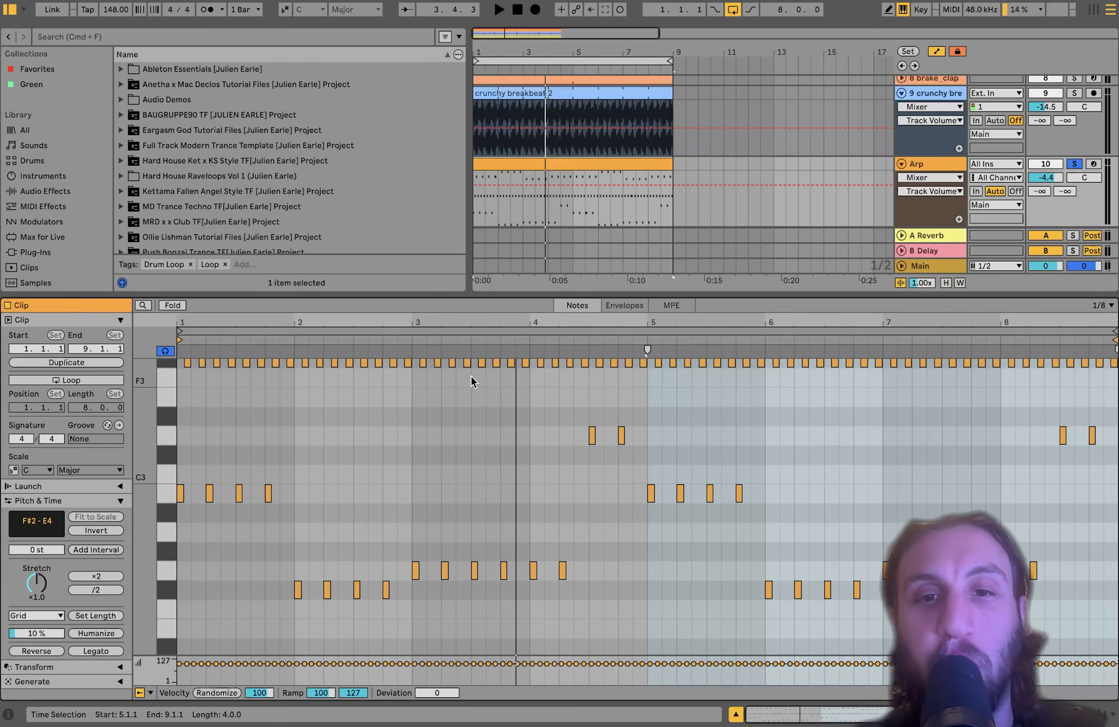
{"action": "left_click_drag", "start_coordinate": [177, 445], "coordinate": [884, 603]}
{"action": "scroll", "coordinate": [390, 491], "scroll_direction": "up", "scroll_amount": 6}
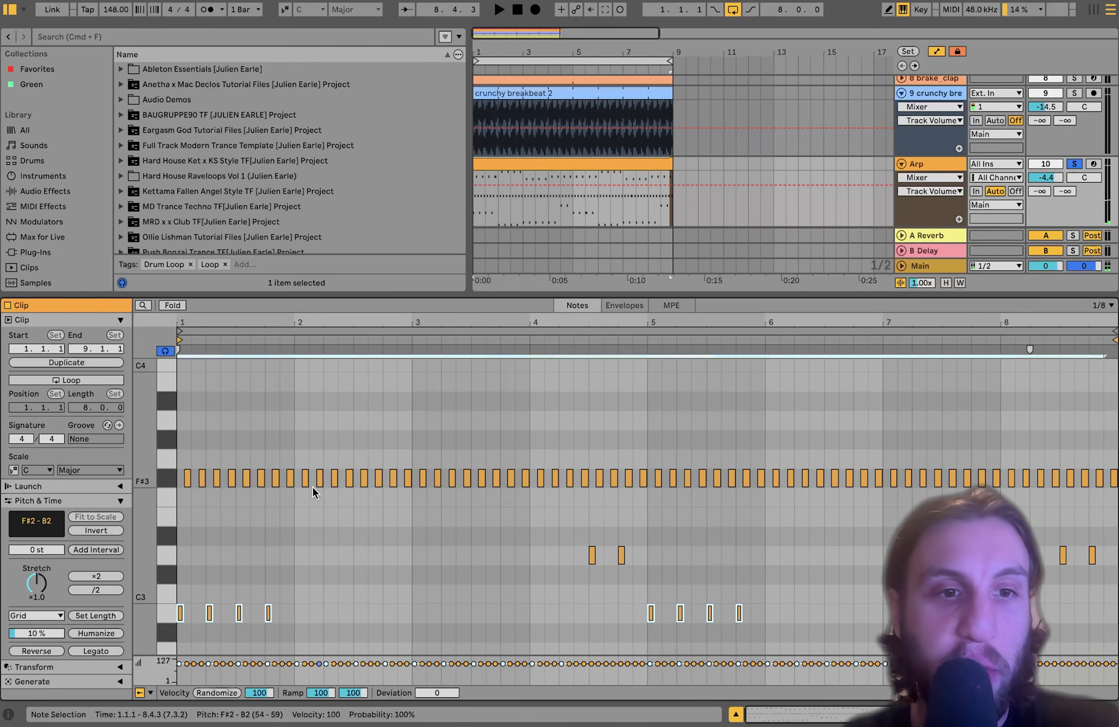
- Select the F#3, D4, C#4 and E4 note rows in turn, then start playback
{"action": "left_click", "coordinate": [164, 478]}
{"action": "scroll", "coordinate": [167, 486], "scroll_direction": "up", "scroll_amount": 10}
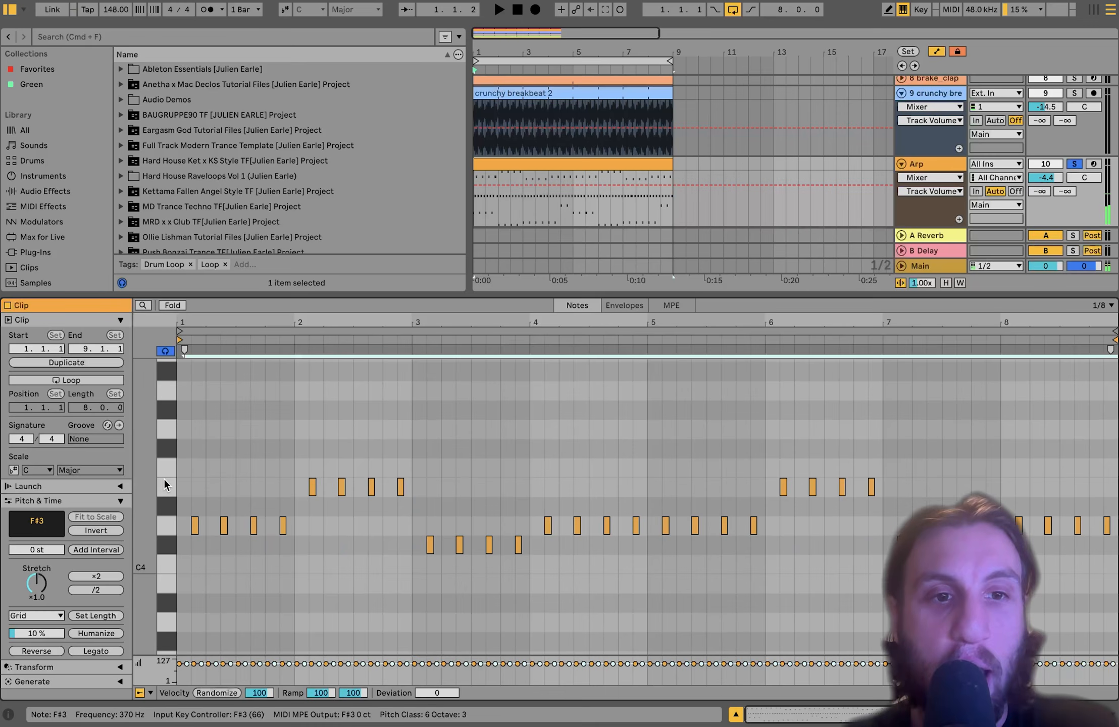
{"action": "left_click", "coordinate": [168, 527]}
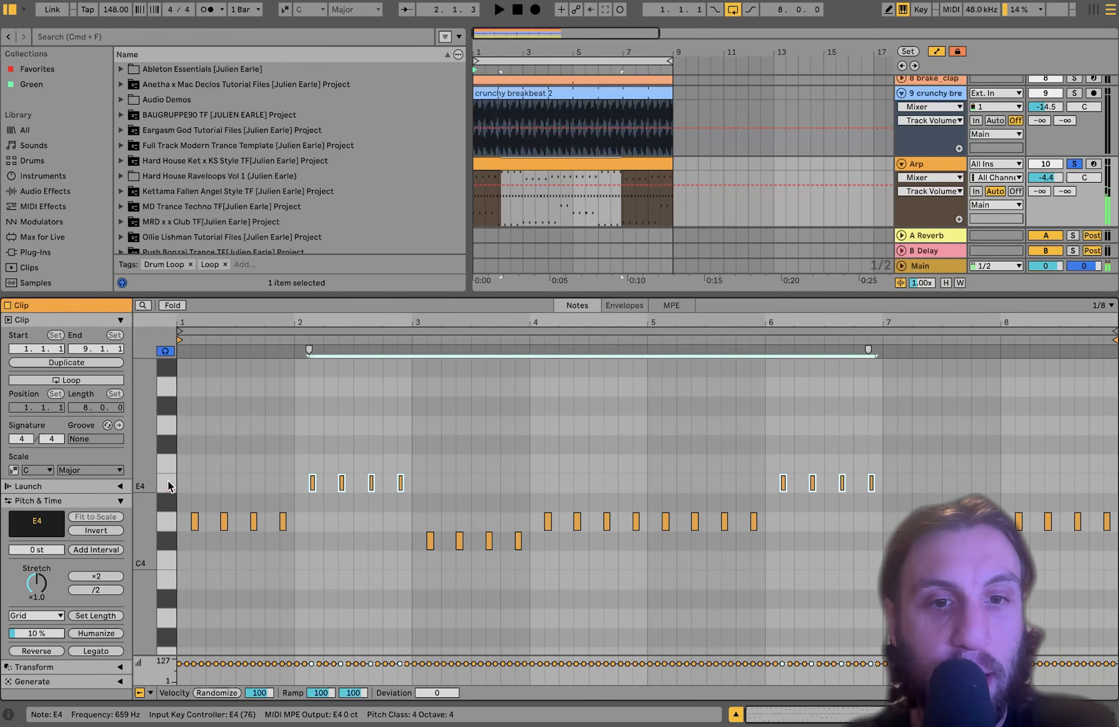
{"action": "left_click", "coordinate": [164, 540]}
{"action": "left_click", "coordinate": [165, 521]}
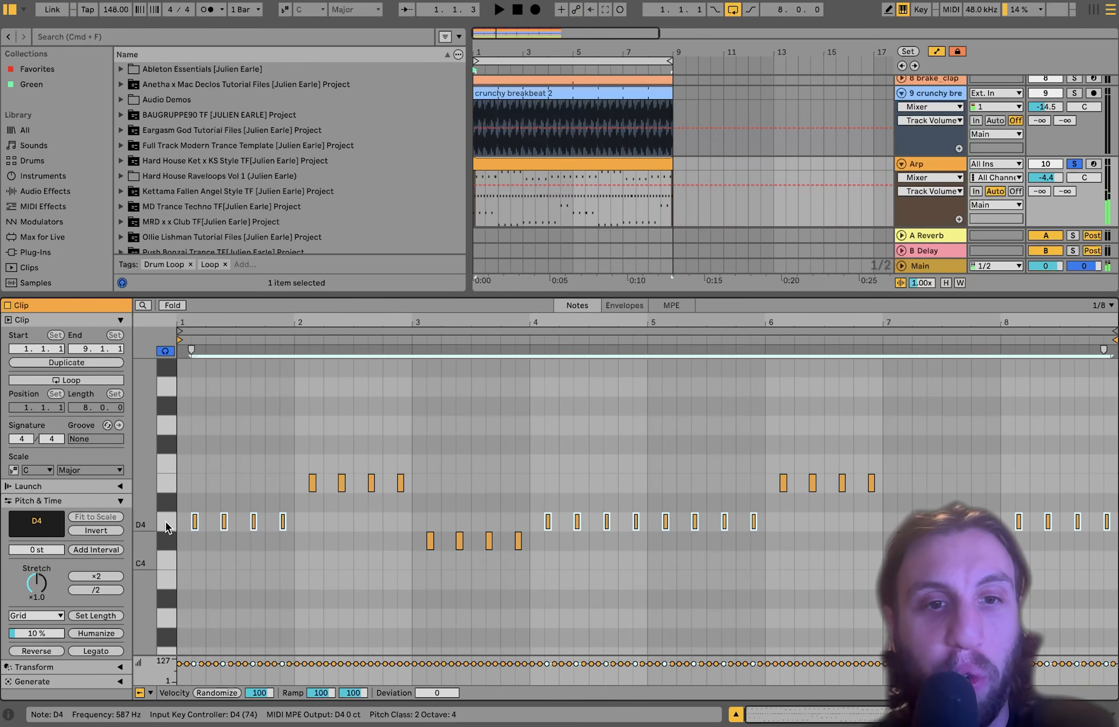
{"action": "left_click", "coordinate": [168, 483]}
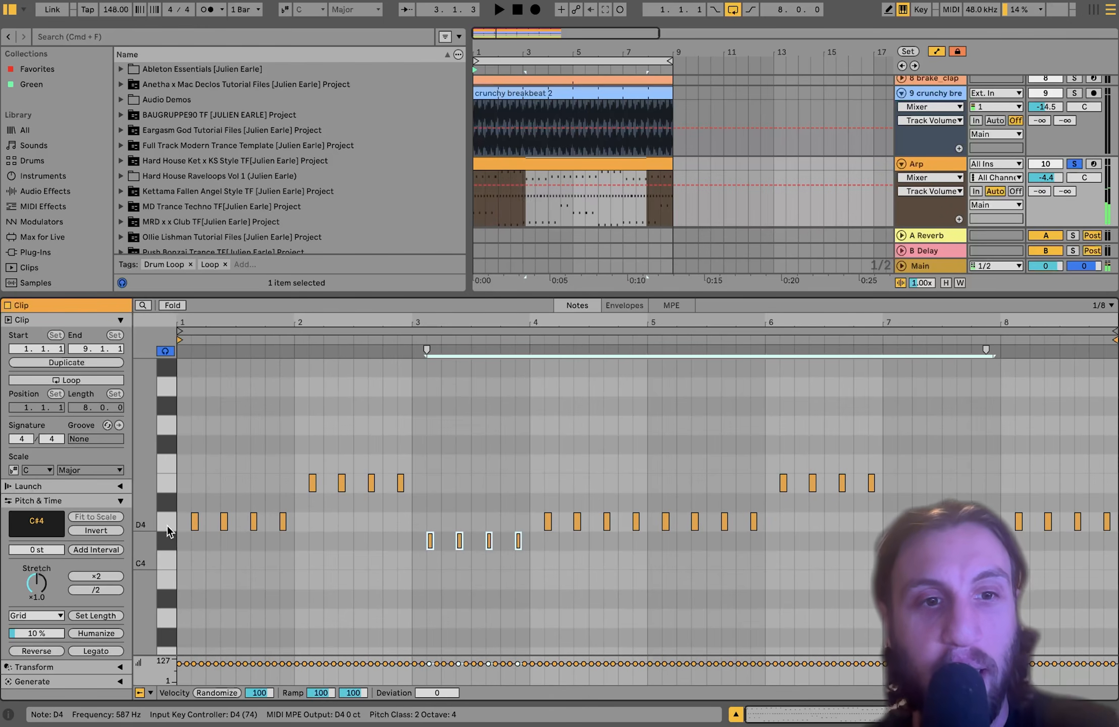
{"action": "left_click", "coordinate": [167, 525]}
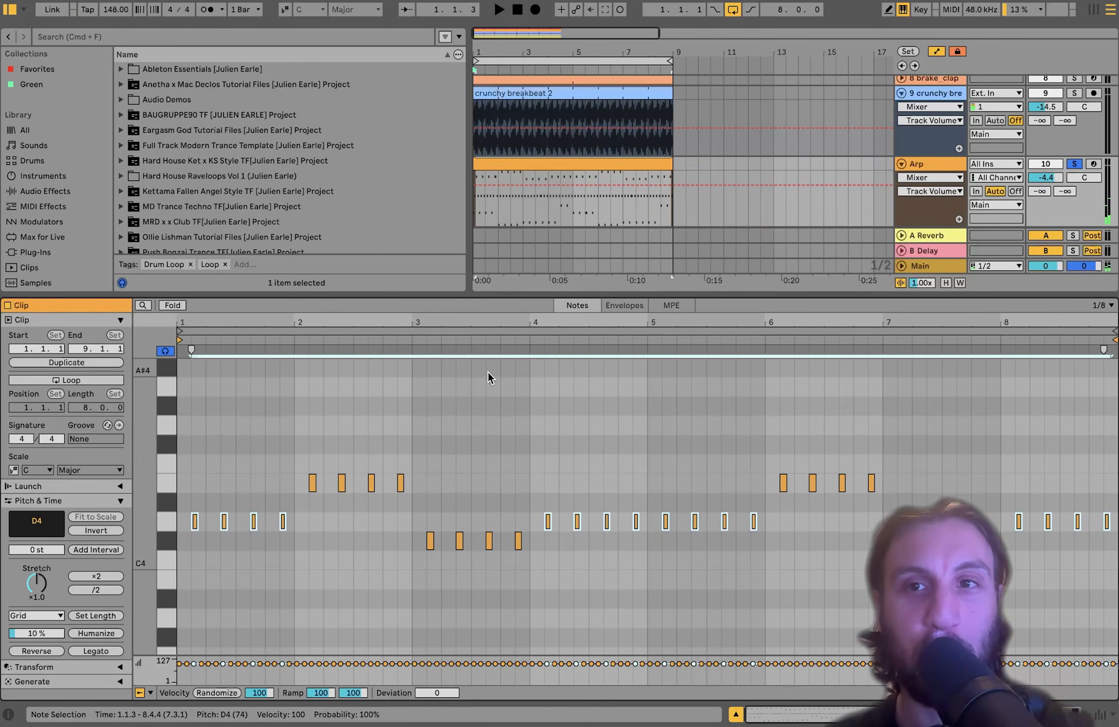
{"action": "key", "text": "space"}
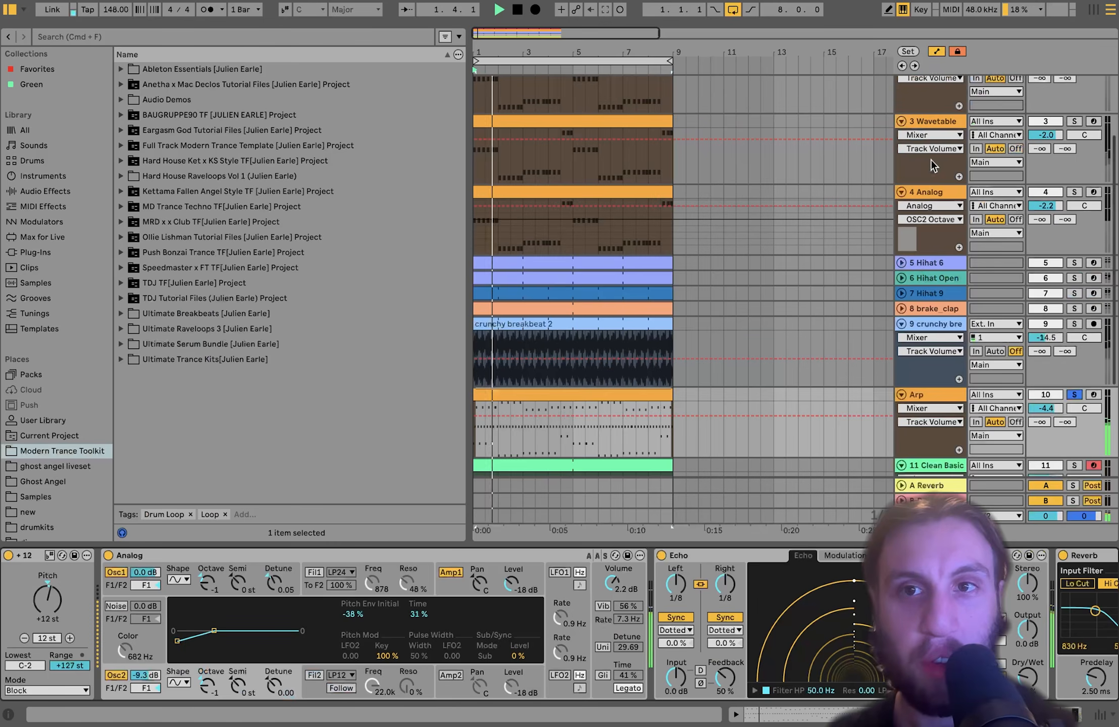
{"action": "left_click", "coordinate": [931, 160]}
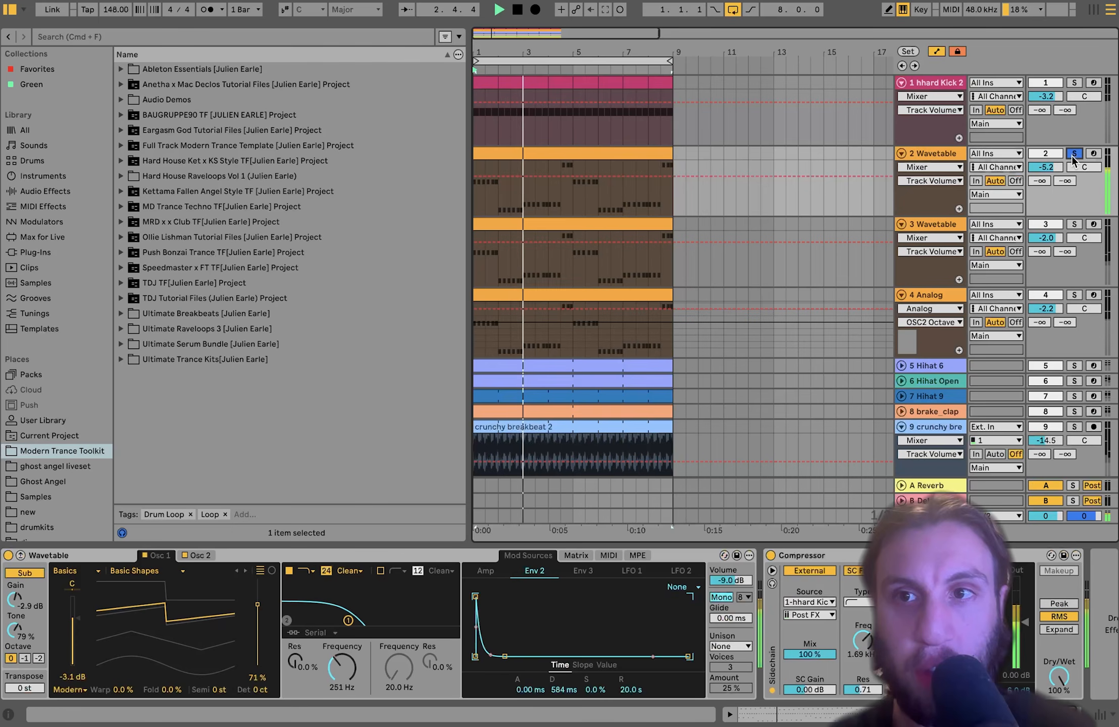
{"action": "scroll", "coordinate": [1036, 160], "scroll_direction": "down", "scroll_amount": 5}
{"action": "double_click", "coordinate": [623, 247]}
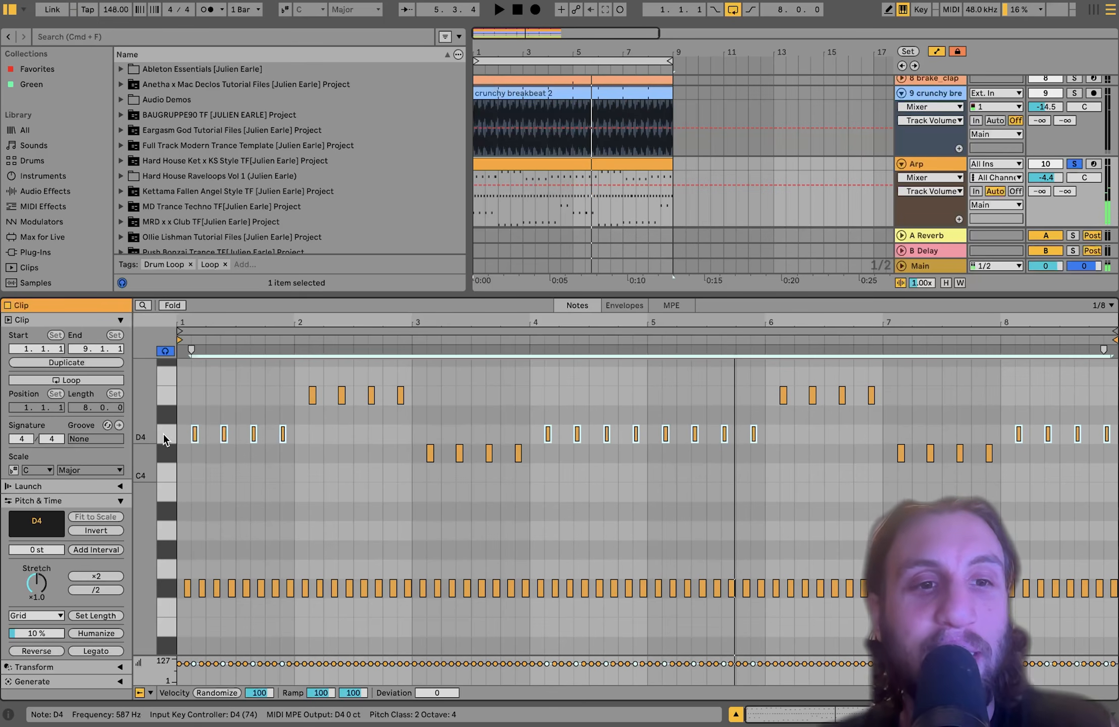
{"action": "left_click", "coordinate": [163, 392]}
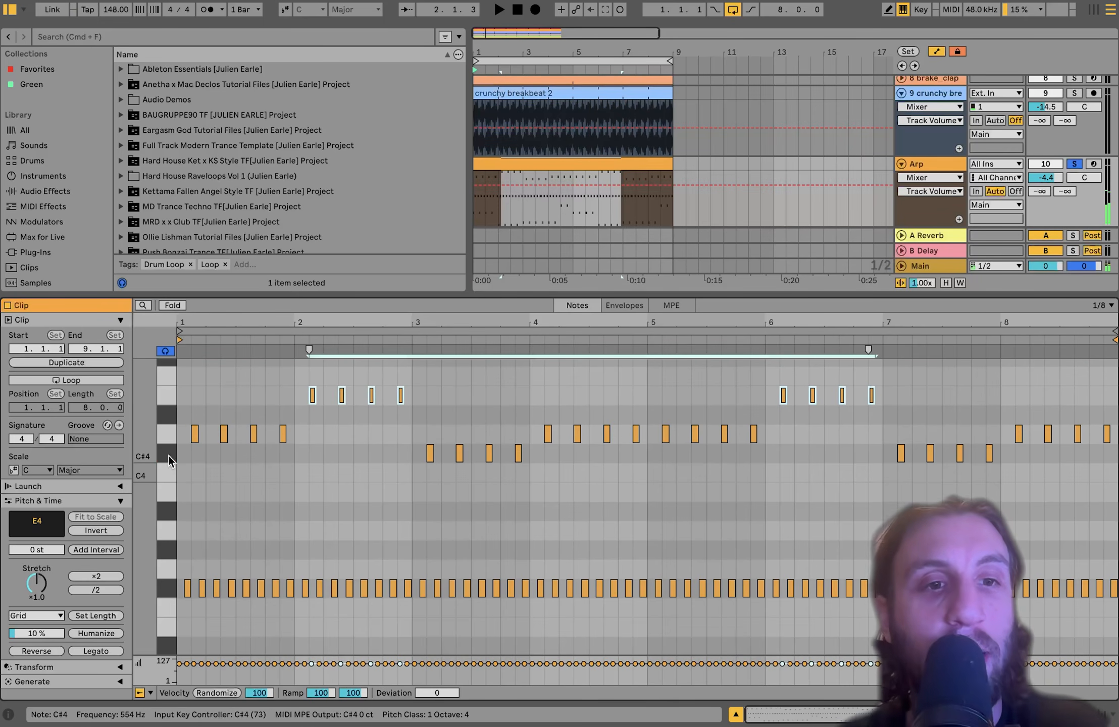
{"action": "left_click", "coordinate": [168, 434]}
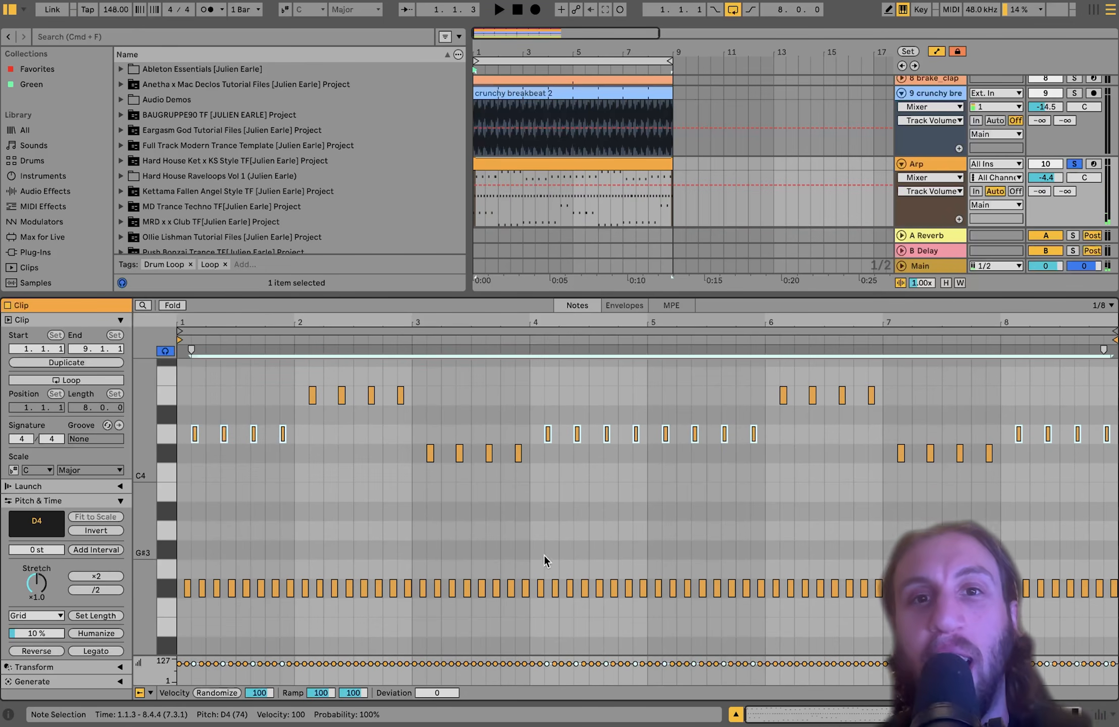
{"action": "scroll", "coordinate": [617, 491], "scroll_direction": "up", "scroll_amount": 3}
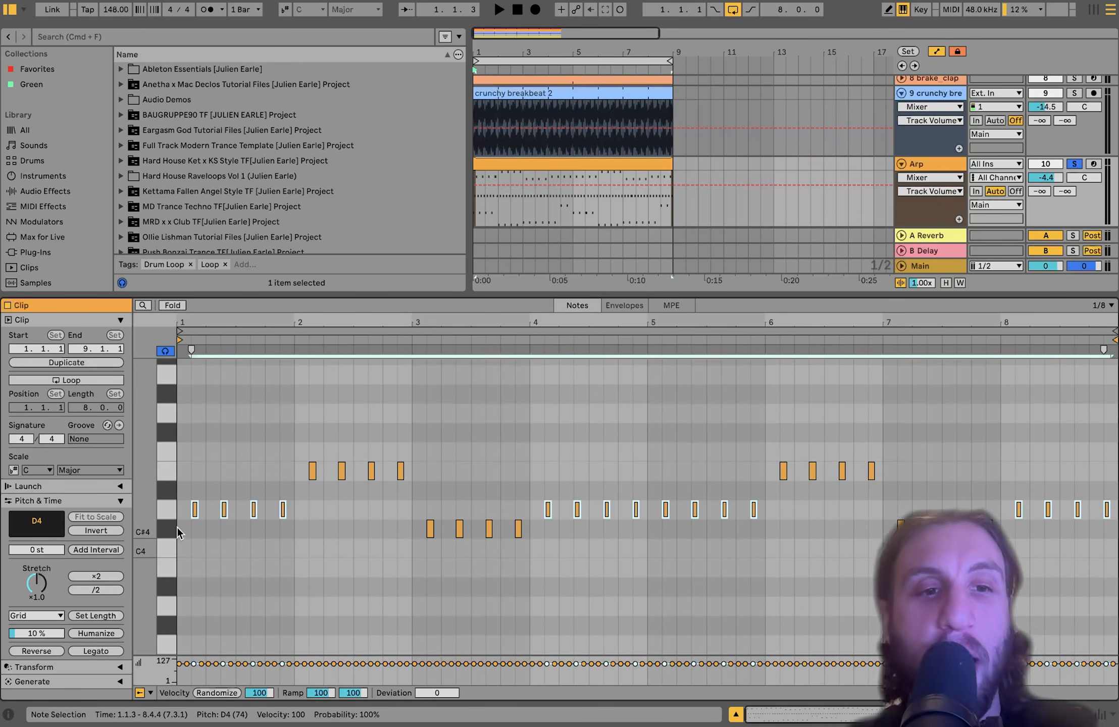
{"action": "left_click", "coordinate": [168, 528]}
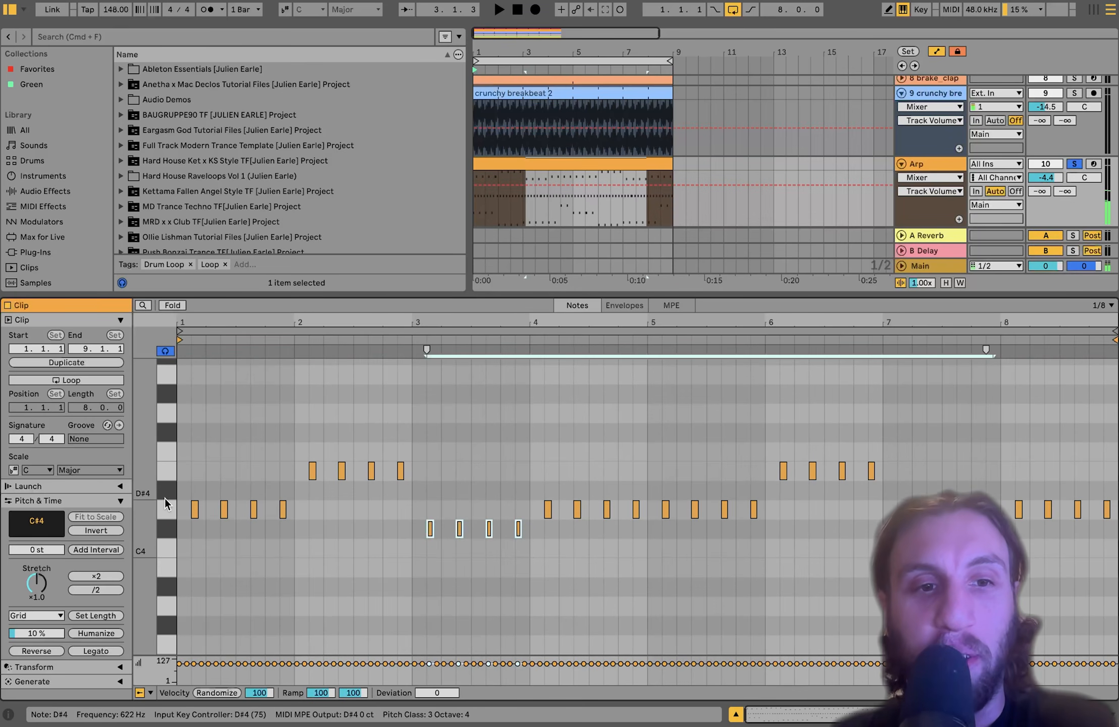
{"action": "left_click", "coordinate": [164, 498]}
{"action": "left_click", "coordinate": [166, 526]}
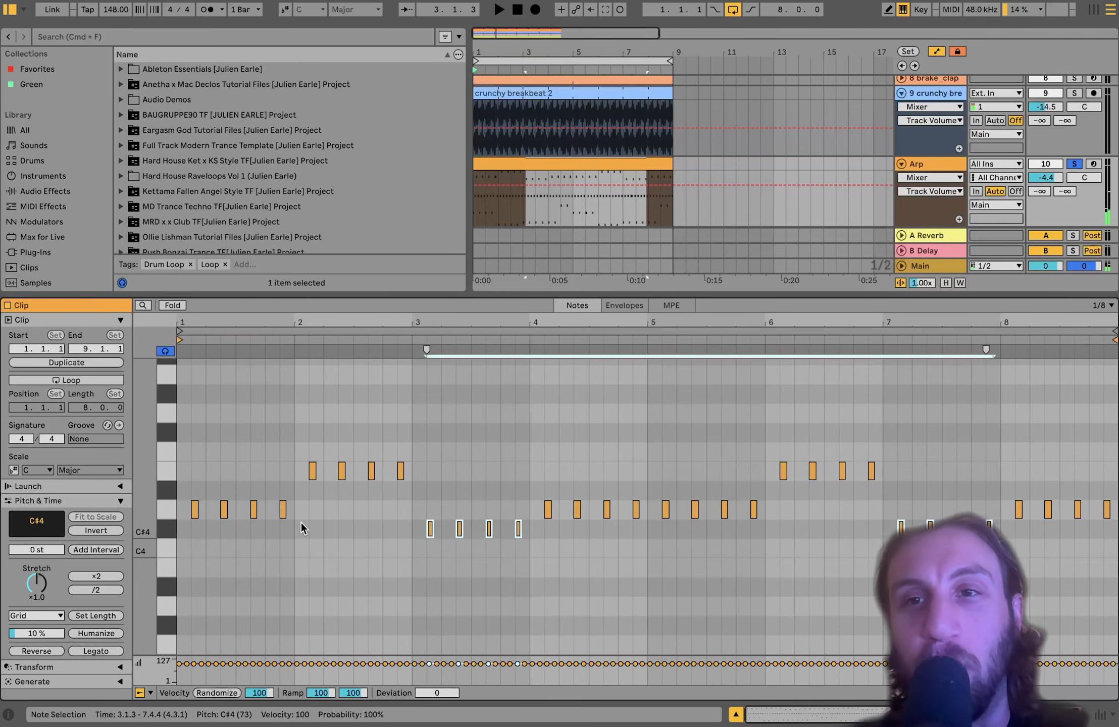
{"action": "scroll", "coordinate": [301, 528], "scroll_direction": "down", "scroll_amount": 11}
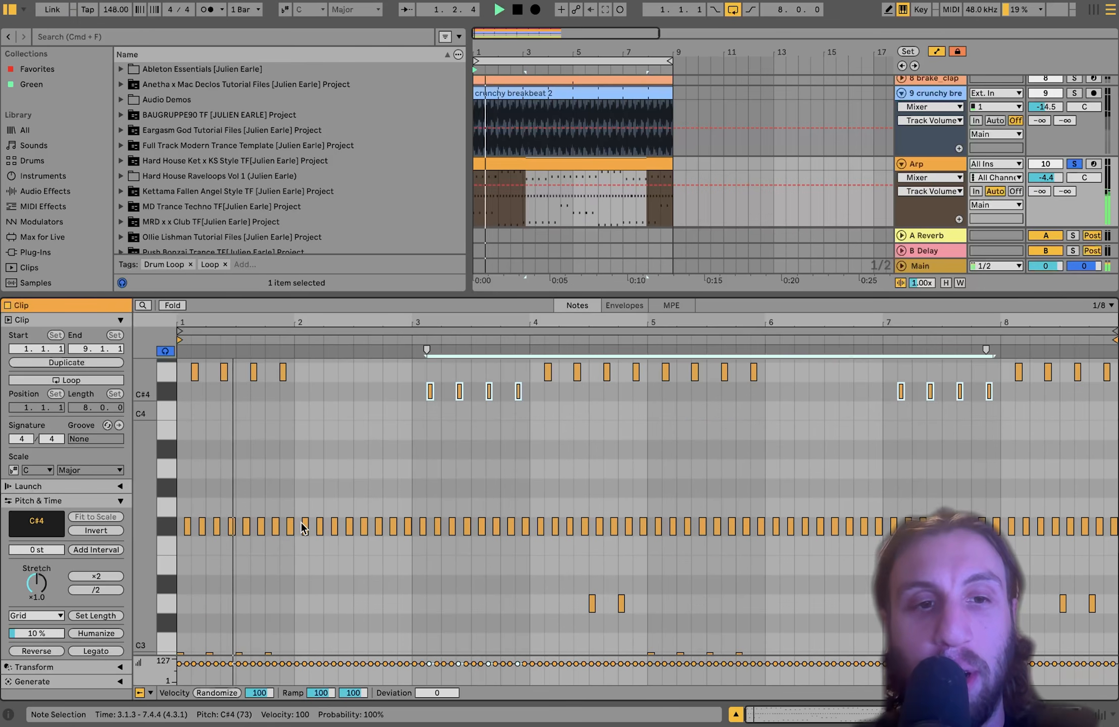
{"action": "scroll", "coordinate": [301, 523], "scroll_direction": "up", "scroll_amount": 3}
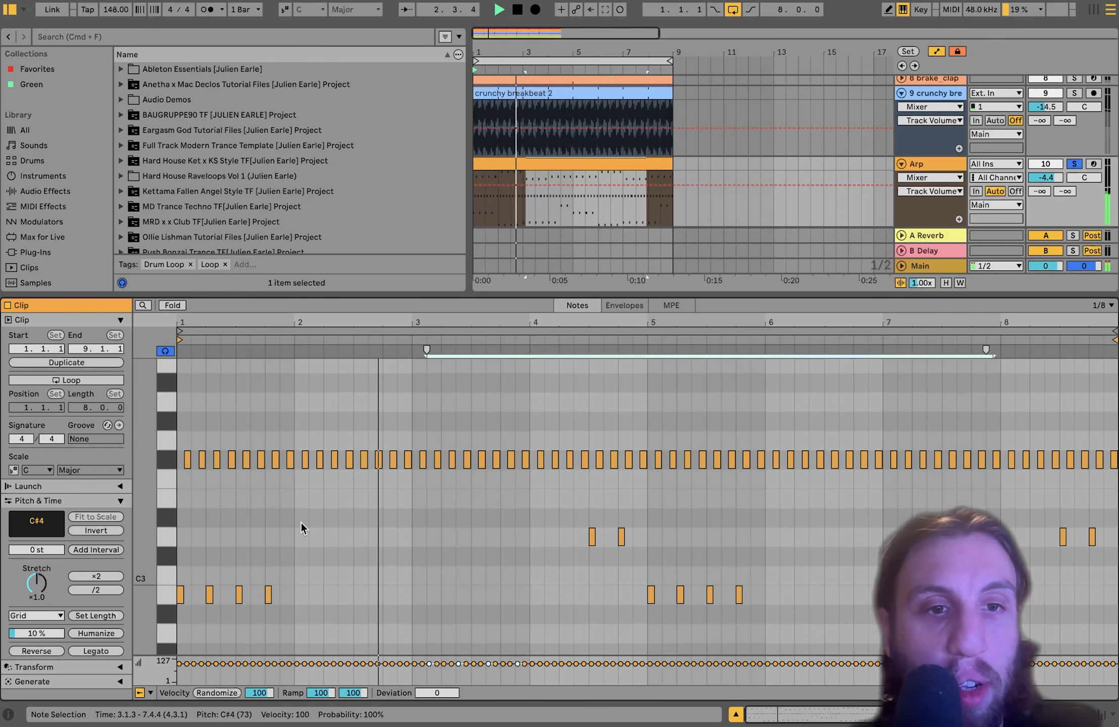
{"action": "scroll", "coordinate": [301, 522], "scroll_direction": "down", "scroll_amount": 9}
{"action": "scroll", "coordinate": [301, 528], "scroll_direction": "up", "scroll_amount": 15}
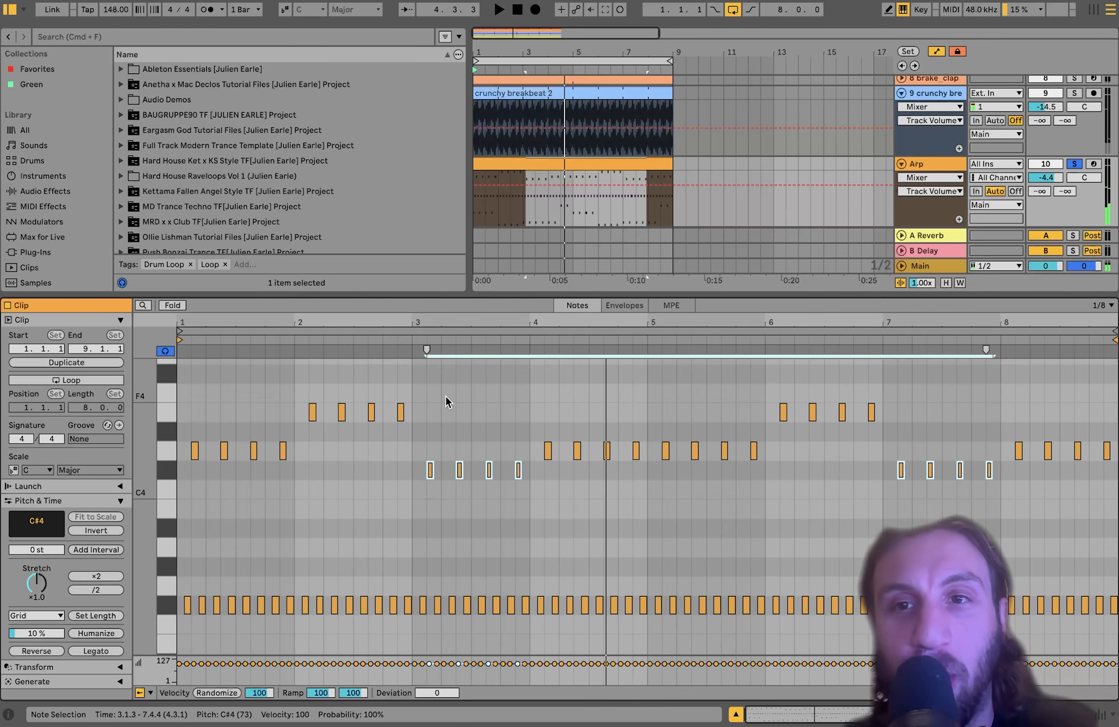
{"action": "key", "text": "space"}
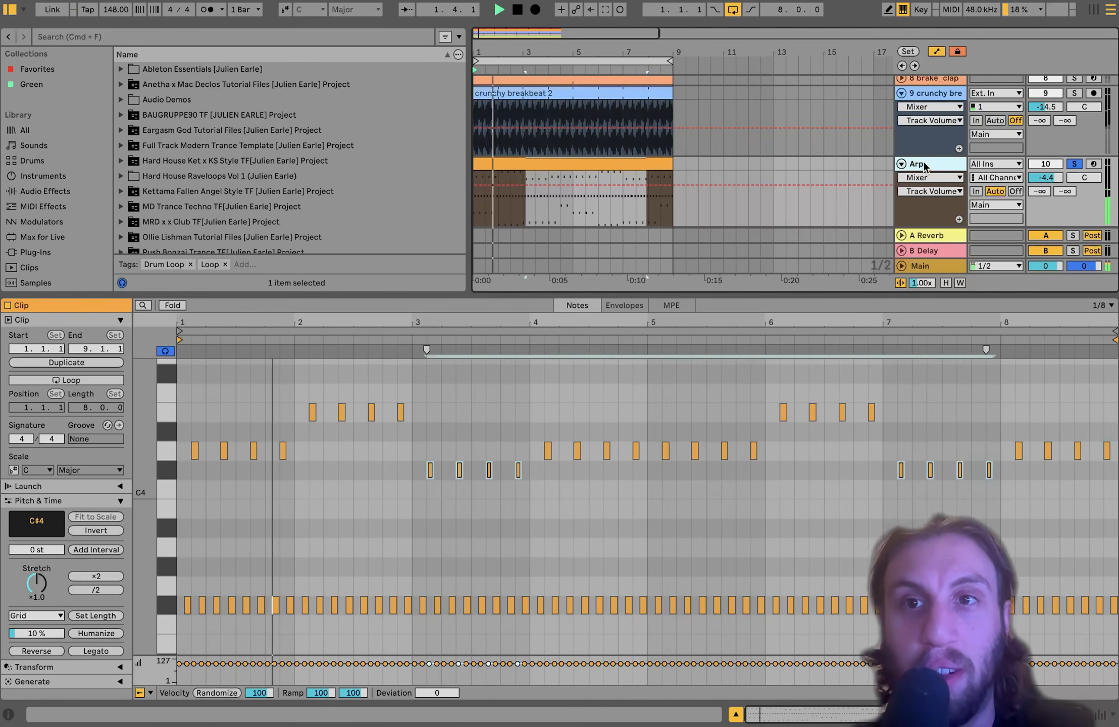
{"action": "key", "text": "shift+Tab"}
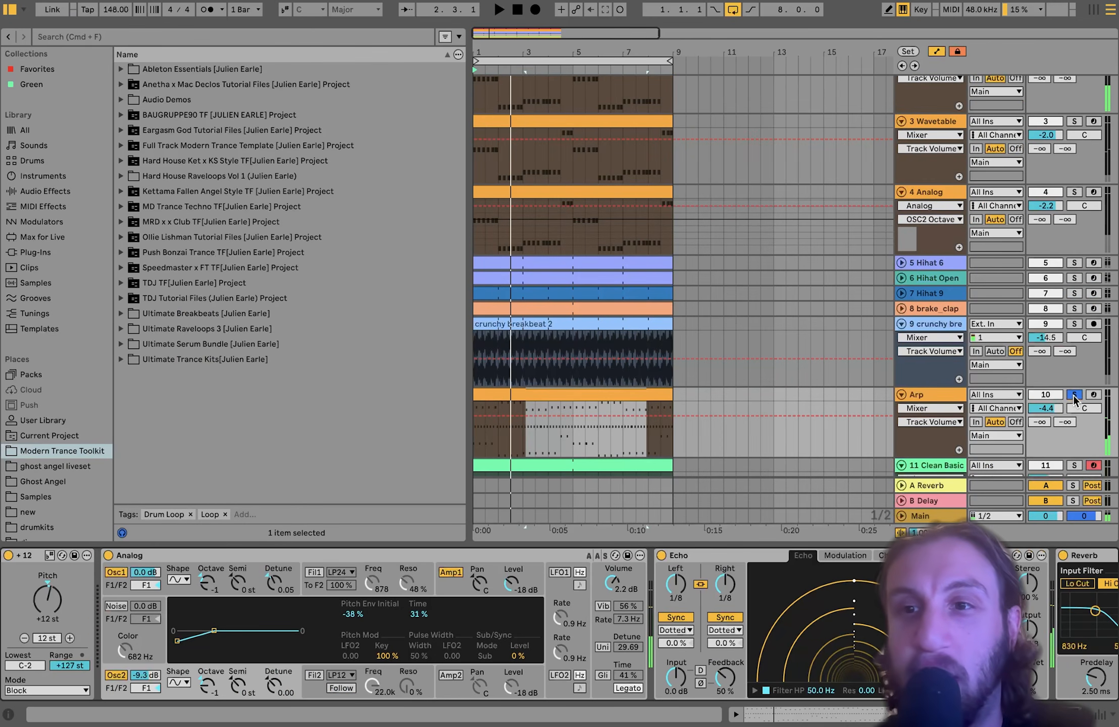
- Bypass the Arp's Reverb and audition the Arp without it
{"action": "left_click", "coordinate": [659, 581]}
{"action": "scroll", "coordinate": [659, 565], "scroll_direction": "right", "scroll_amount": 10}
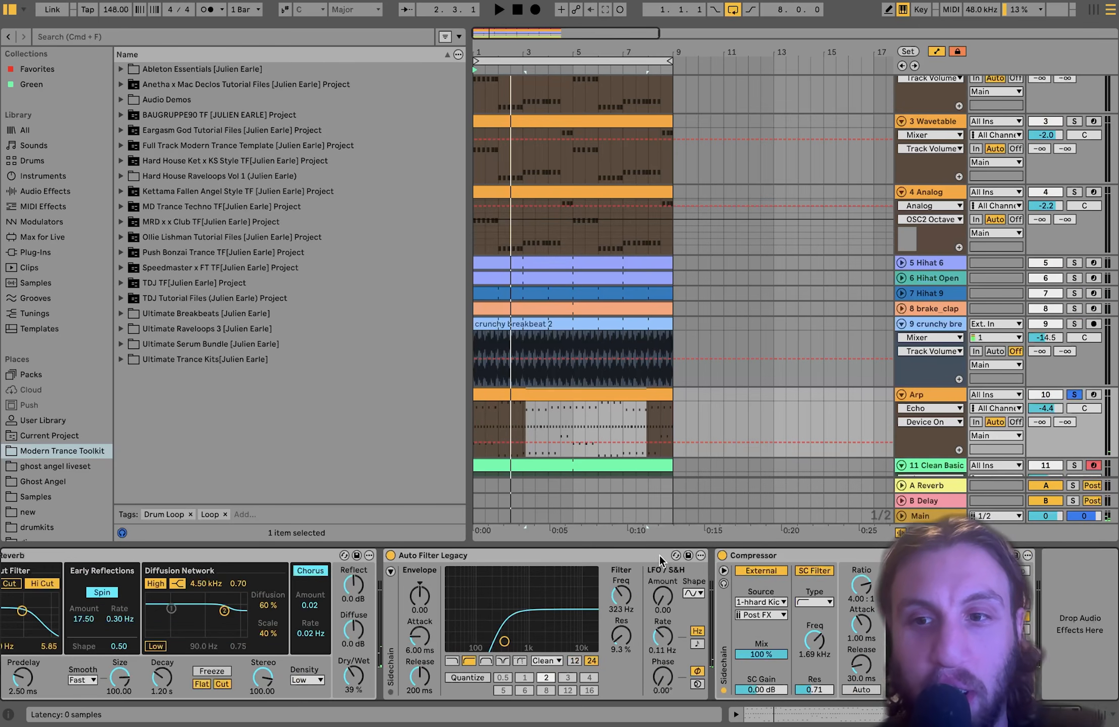
{"action": "key", "text": "space"}
{"action": "scroll", "coordinate": [707, 606], "scroll_direction": "left", "scroll_amount": 8}
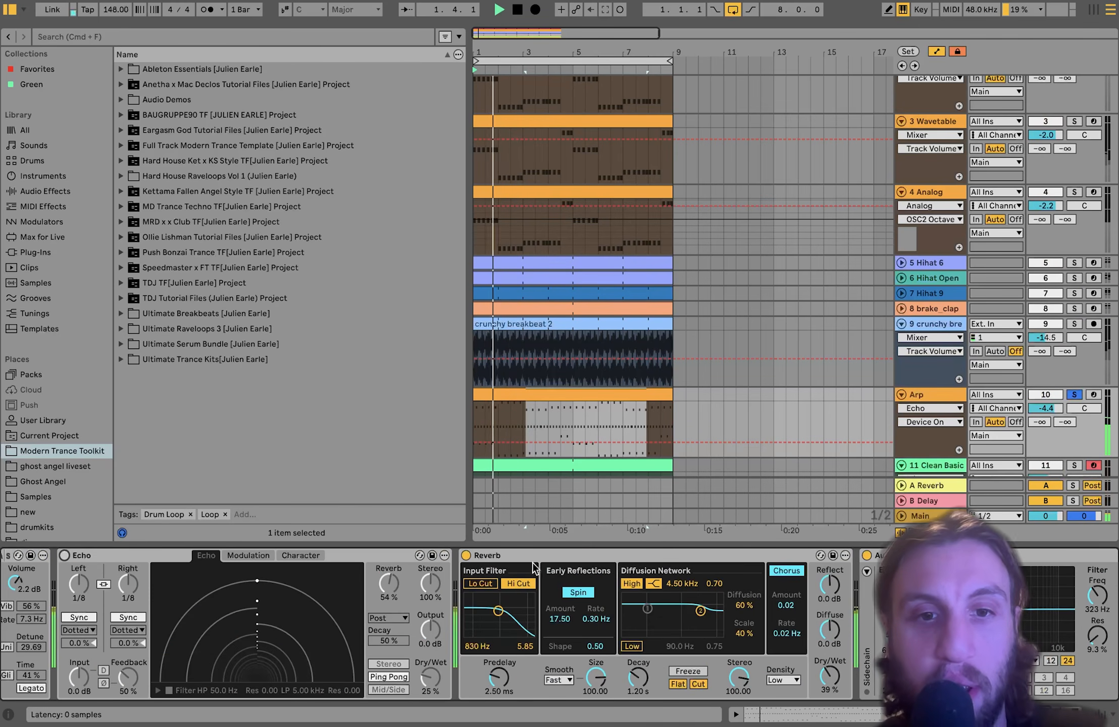
{"action": "left_click", "coordinate": [468, 556]}
{"action": "scroll", "coordinate": [469, 606], "scroll_direction": "left", "scroll_amount": 8}
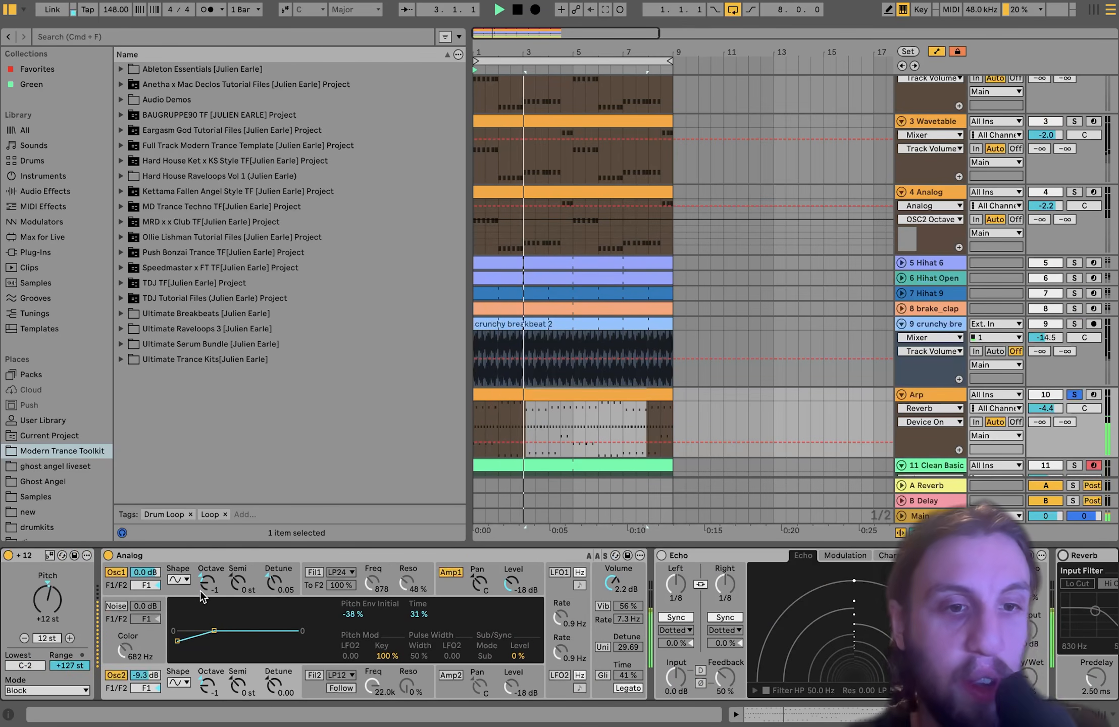
{"action": "key", "text": "space"}
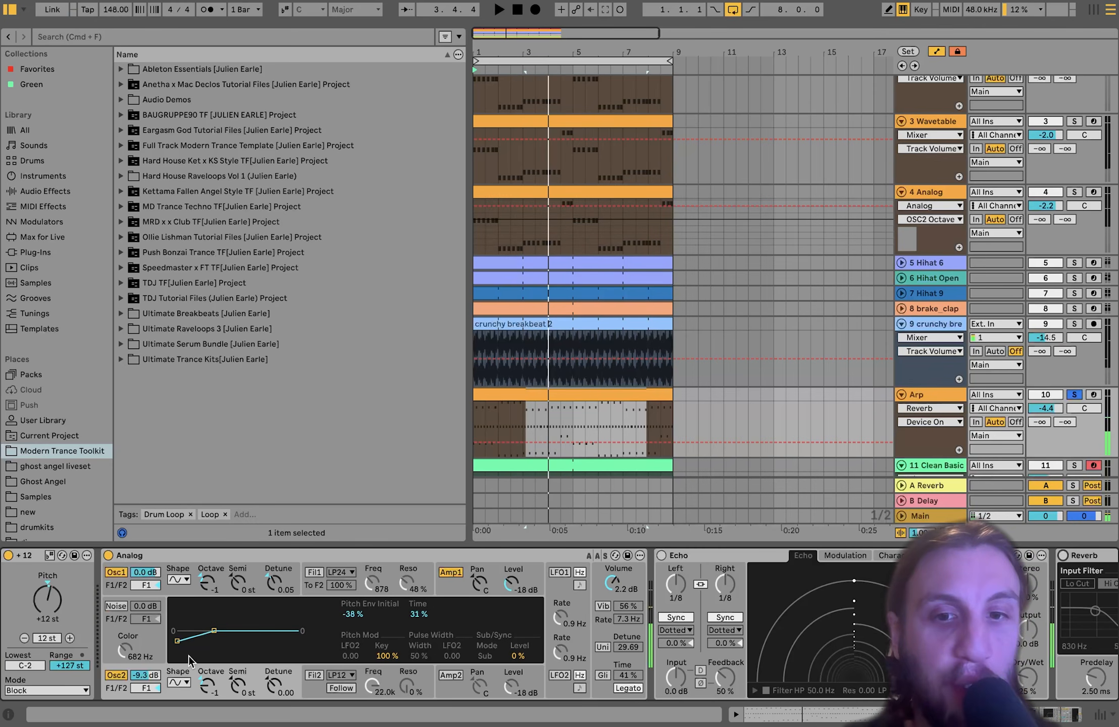
- Show Analog's Amp1 envelope, re-enable Reverb during playback, and scroll down to tracks 11 and 12
{"action": "left_click", "coordinate": [452, 572]}
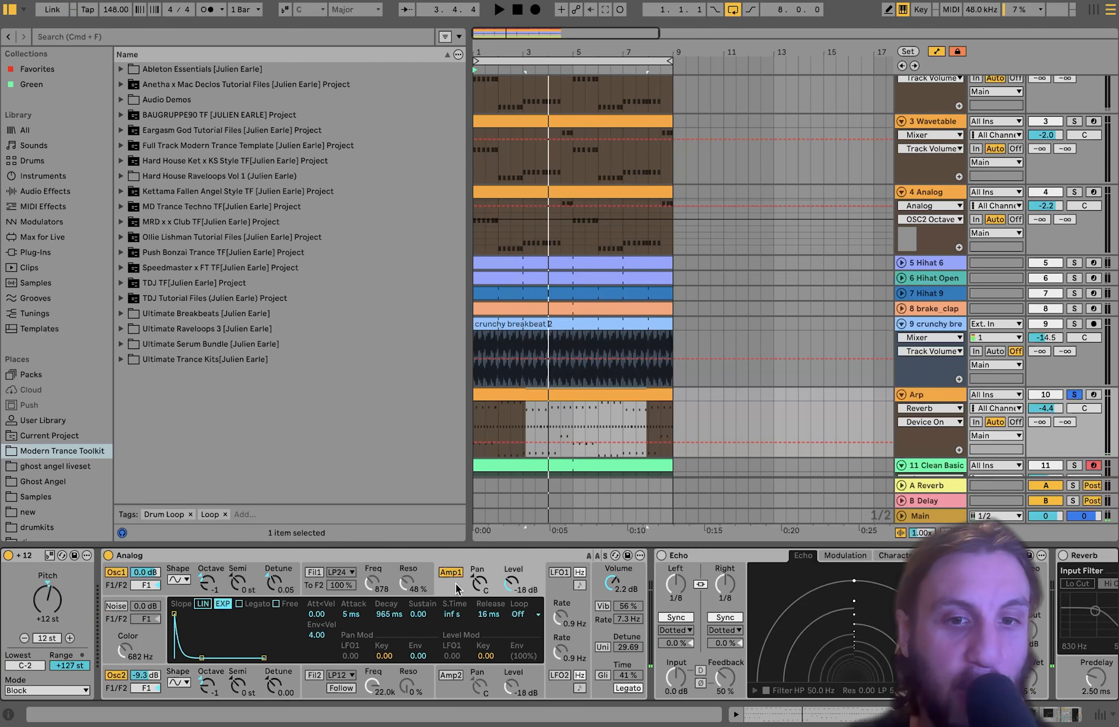
{"action": "scroll", "coordinate": [456, 588], "scroll_direction": "right", "scroll_amount": 1}
{"action": "scroll", "coordinate": [456, 597], "scroll_direction": "right", "scroll_amount": 10}
{"action": "key", "text": "space"}
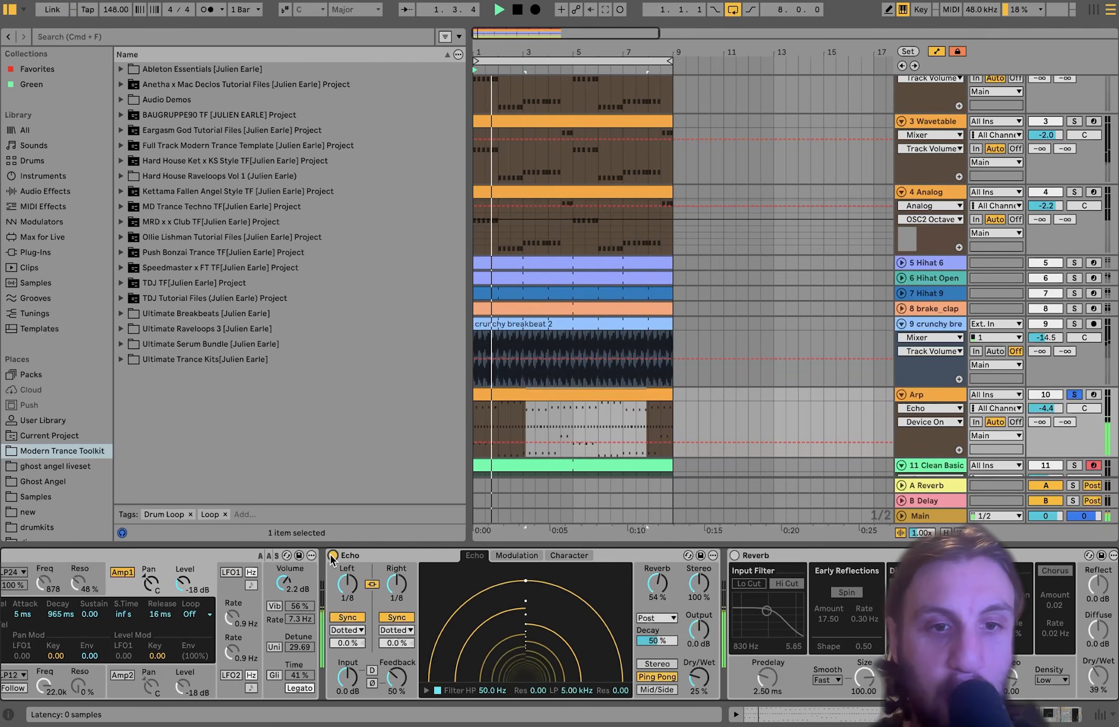
{"action": "left_click", "coordinate": [504, 554]}
{"action": "scroll", "coordinate": [503, 554], "scroll_direction": "right", "scroll_amount": 5}
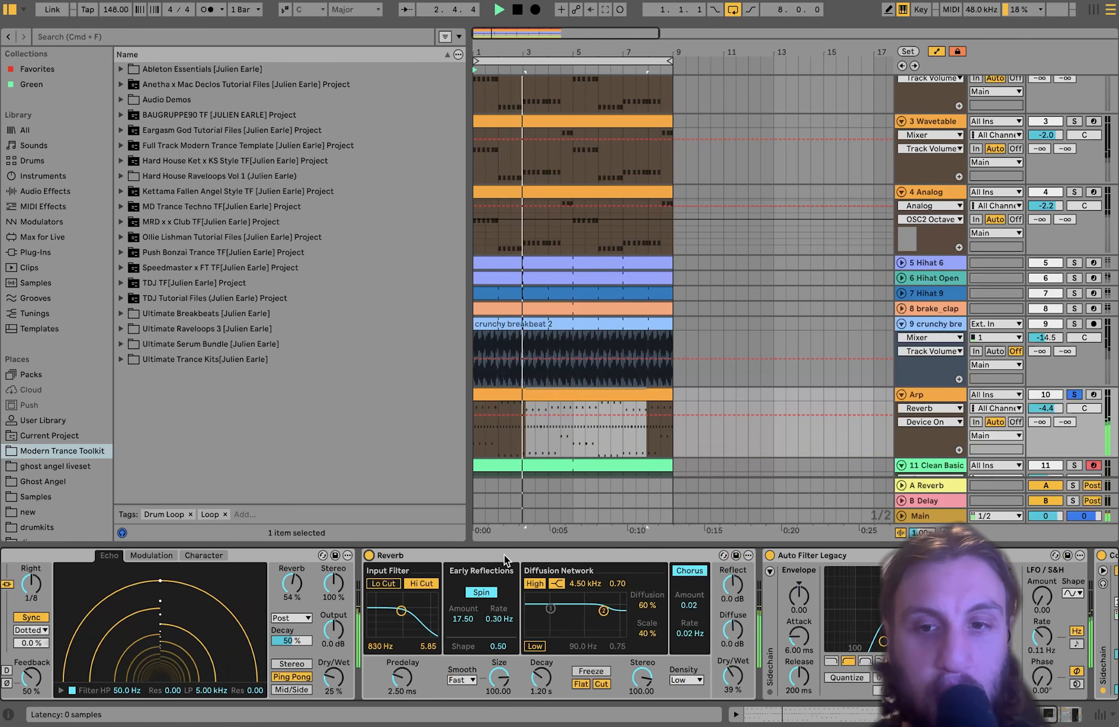
{"action": "scroll", "coordinate": [429, 577], "scroll_direction": "right", "scroll_amount": 13}
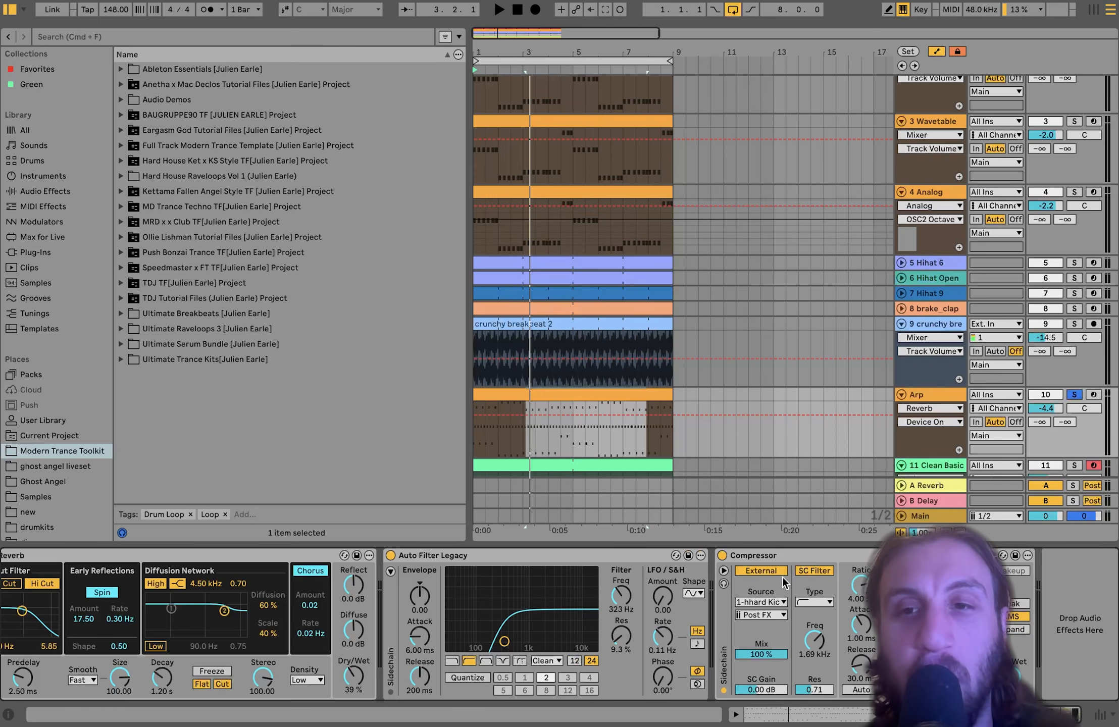
{"action": "scroll", "coordinate": [766, 447], "scroll_direction": "down", "scroll_amount": 5}
{"action": "key", "text": "space"}
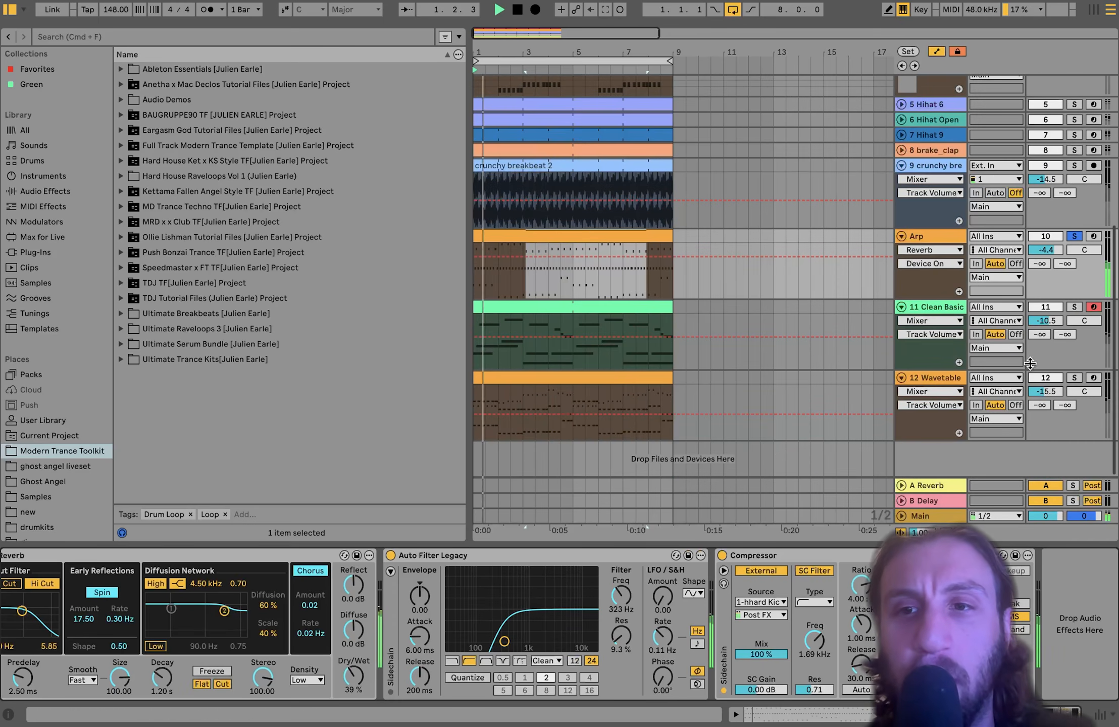
- Solo track 12 Wavetable and open its stacked-chord lead clip in the piano roll
{"action": "left_click", "coordinate": [1073, 378]}
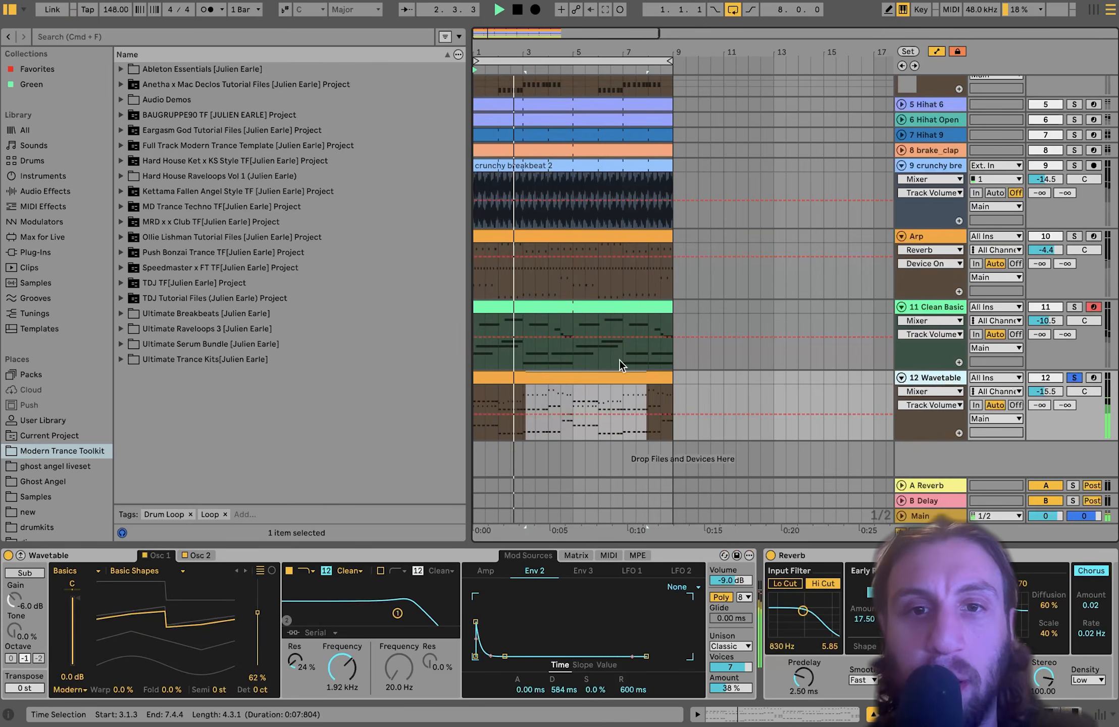
{"action": "double_click", "coordinate": [600, 379]}
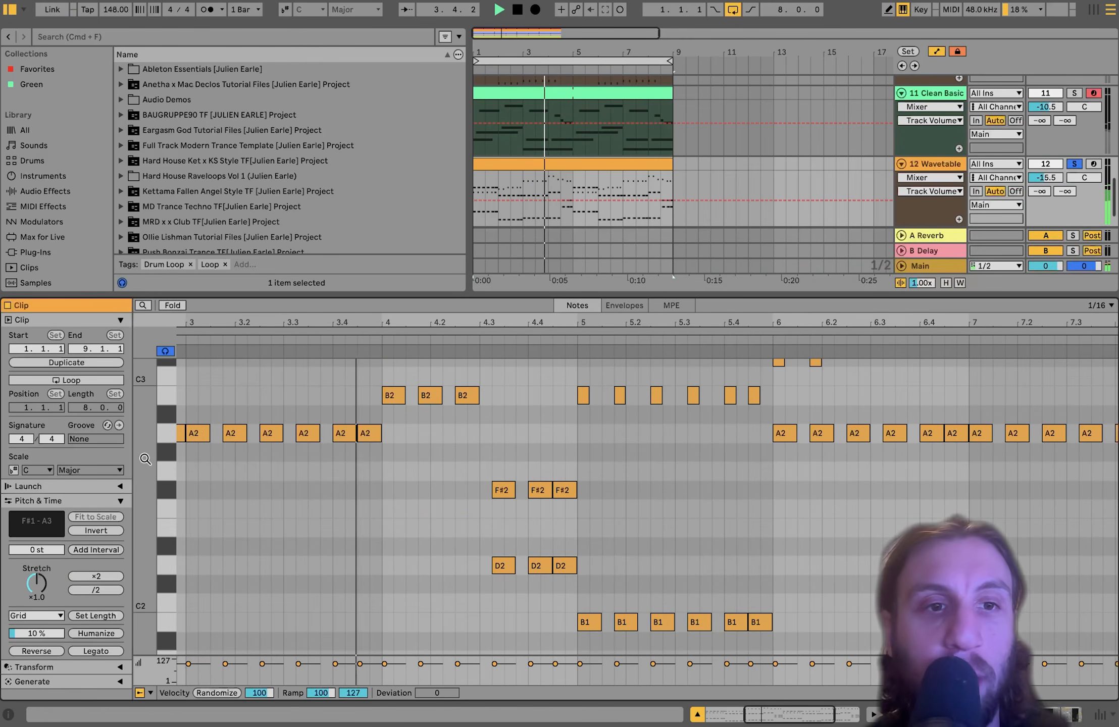
{"action": "left_click_drag", "start_coordinate": [147, 452], "coordinate": [137, 451]}
{"action": "scroll", "coordinate": [456, 514], "scroll_direction": "left", "scroll_amount": 5}
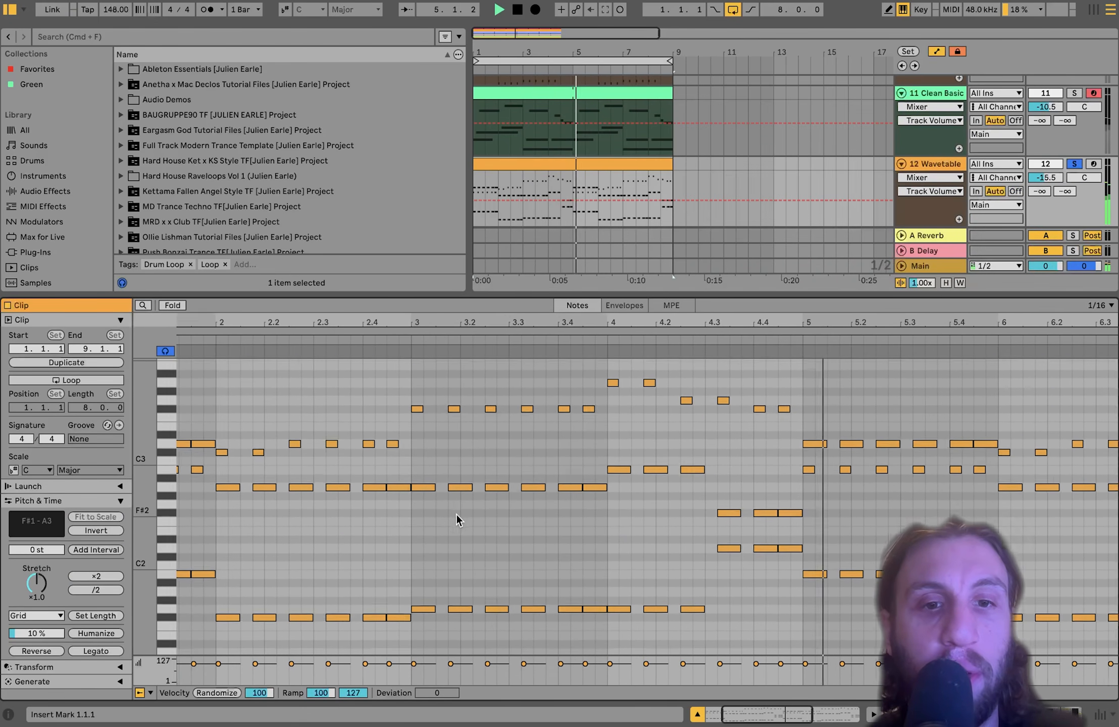
{"action": "scroll", "coordinate": [456, 514], "scroll_direction": "down", "scroll_amount": 5}
{"action": "scroll", "coordinate": [255, 515], "scroll_direction": "up", "scroll_amount": 4}
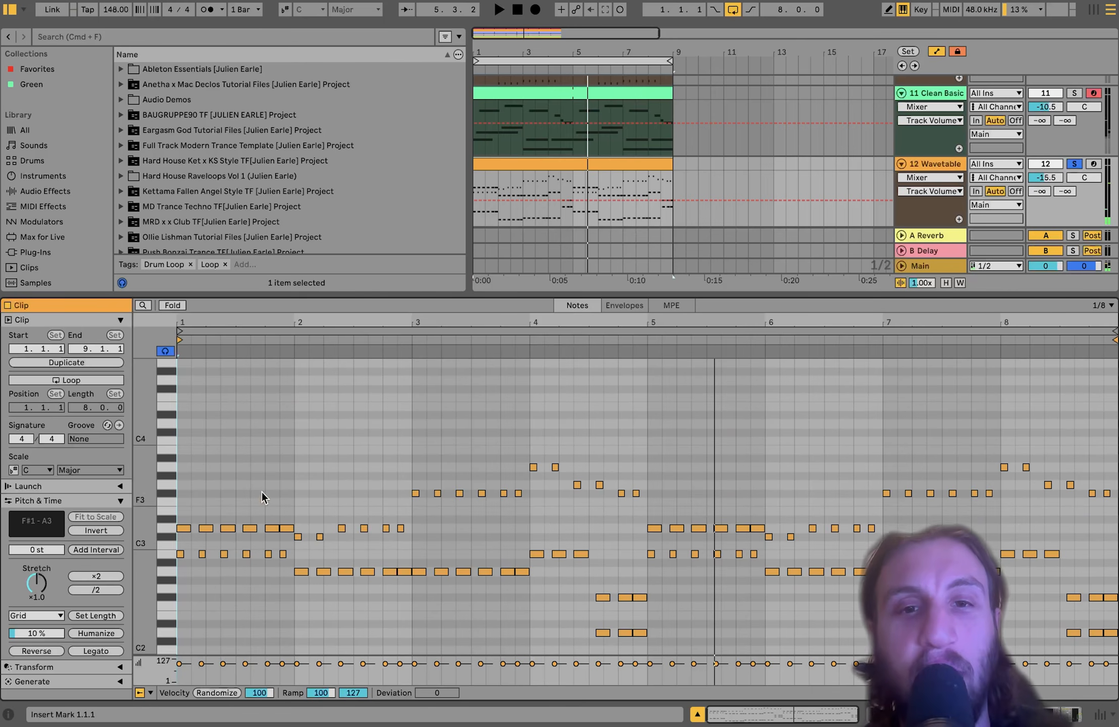
{"action": "scroll", "coordinate": [433, 504], "scroll_direction": "down", "scroll_amount": 2}
{"action": "scroll", "coordinate": [320, 442], "scroll_direction": "down", "scroll_amount": 2}
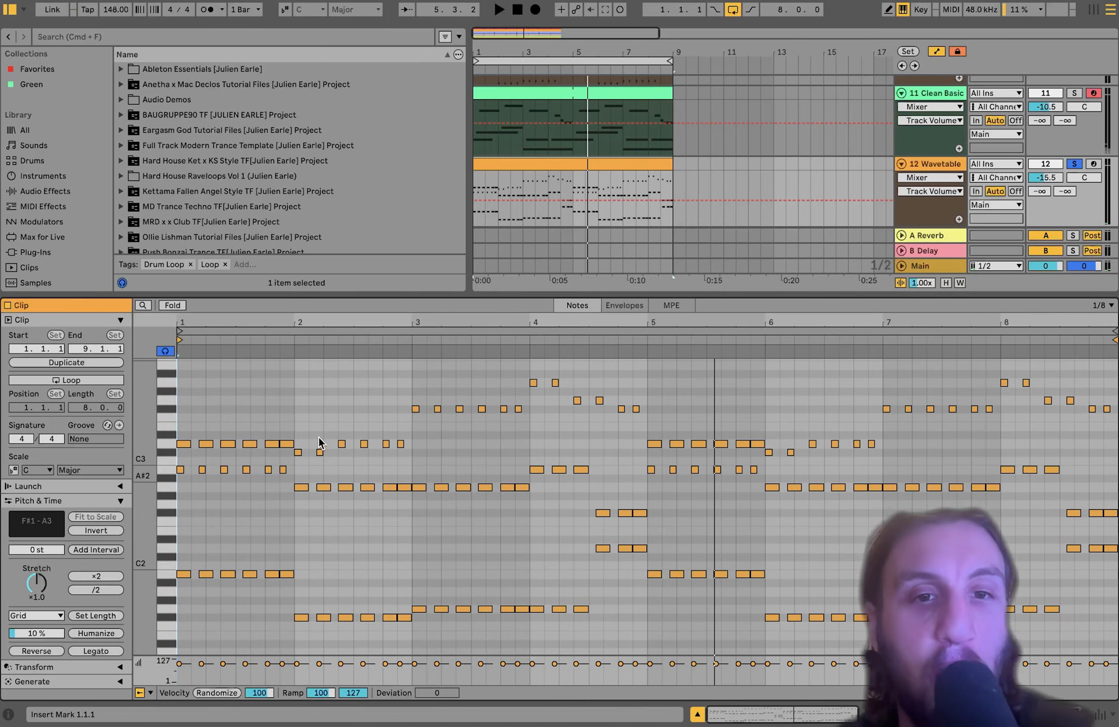
- Select the D3, C#3, F#3, A3 and G3 note rows, ending on F#3
{"action": "left_click", "coordinate": [167, 442]}
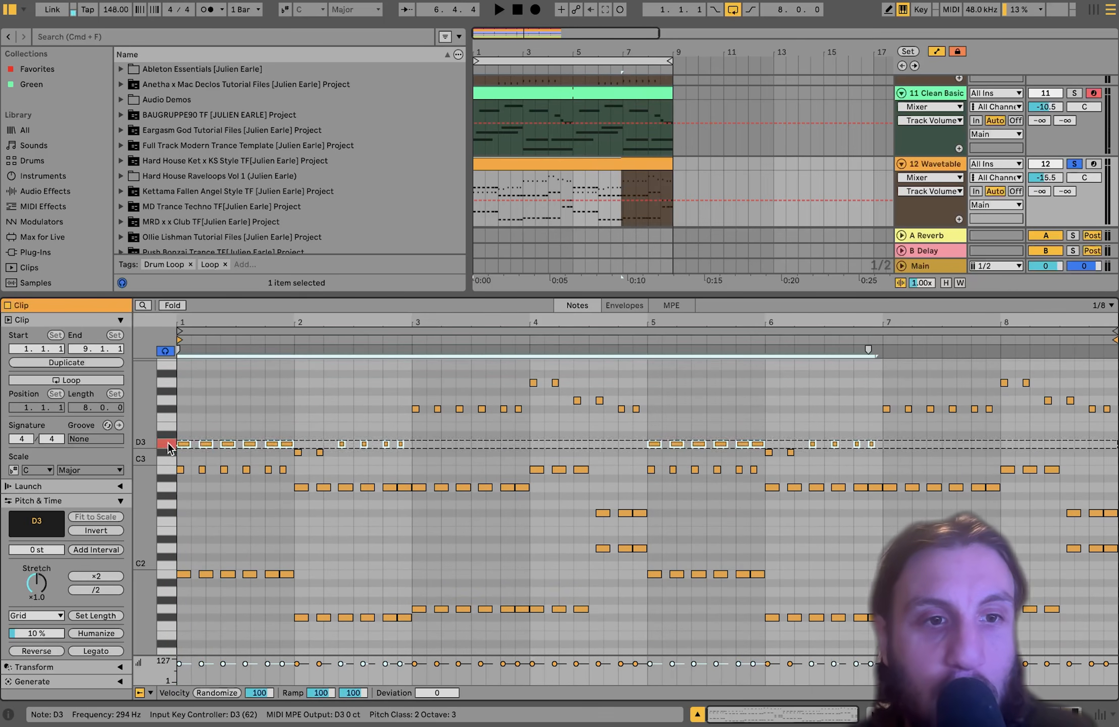
{"action": "left_click", "coordinate": [168, 452]}
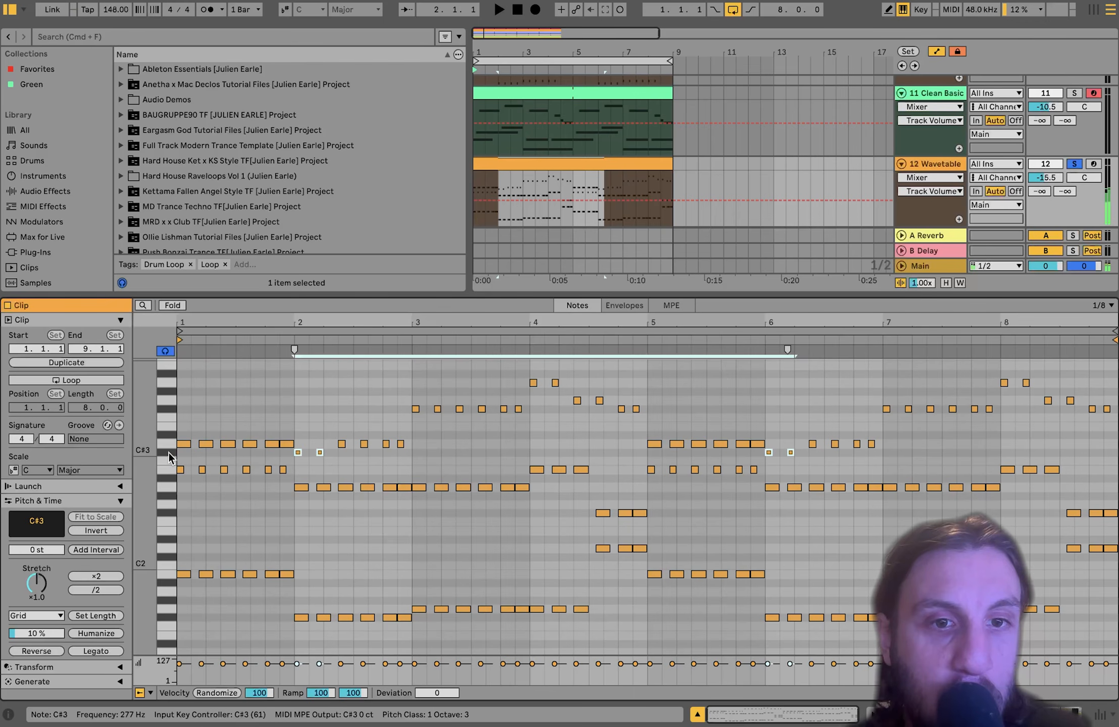
{"action": "left_click", "coordinate": [166, 409]}
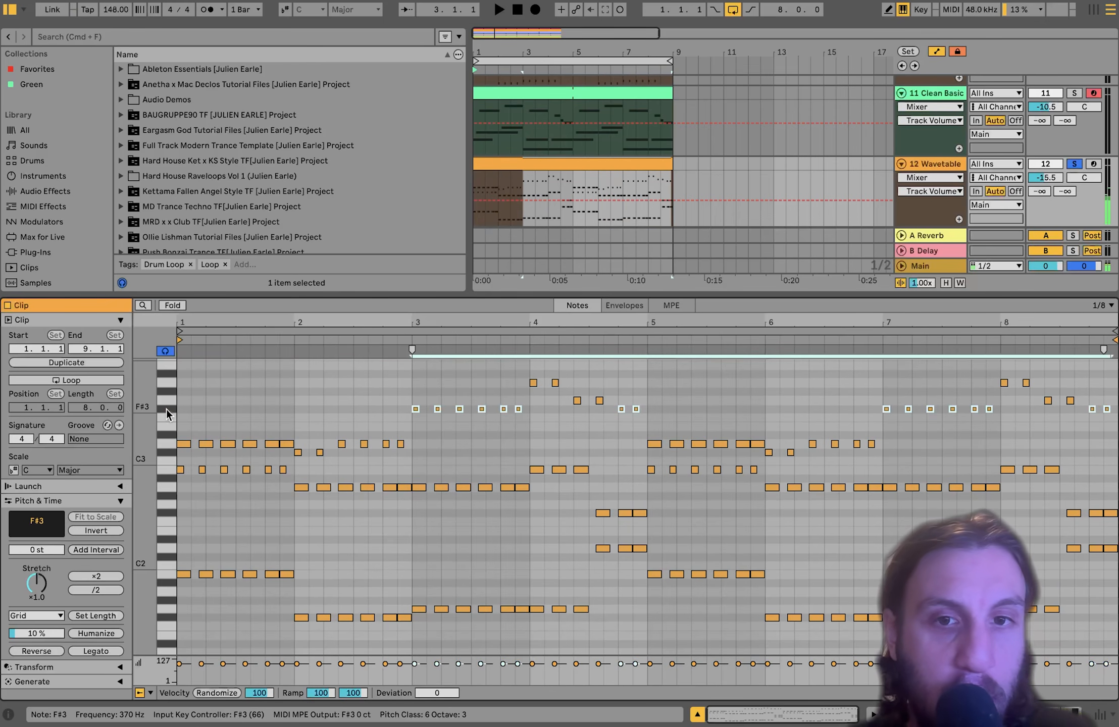
{"action": "left_click", "coordinate": [166, 385]}
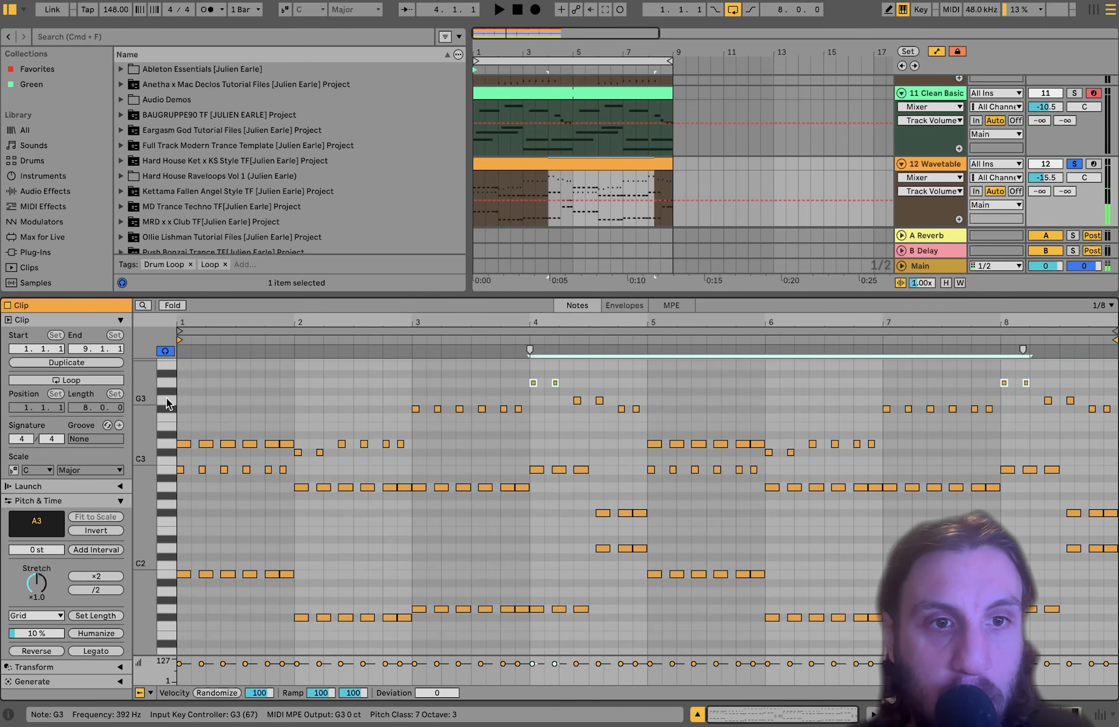
{"action": "left_click", "coordinate": [167, 400]}
{"action": "left_click", "coordinate": [167, 408]}
- Play and stop the lead, then select bars 9 onward on the Wavetable lane
{"action": "key", "text": "space"}
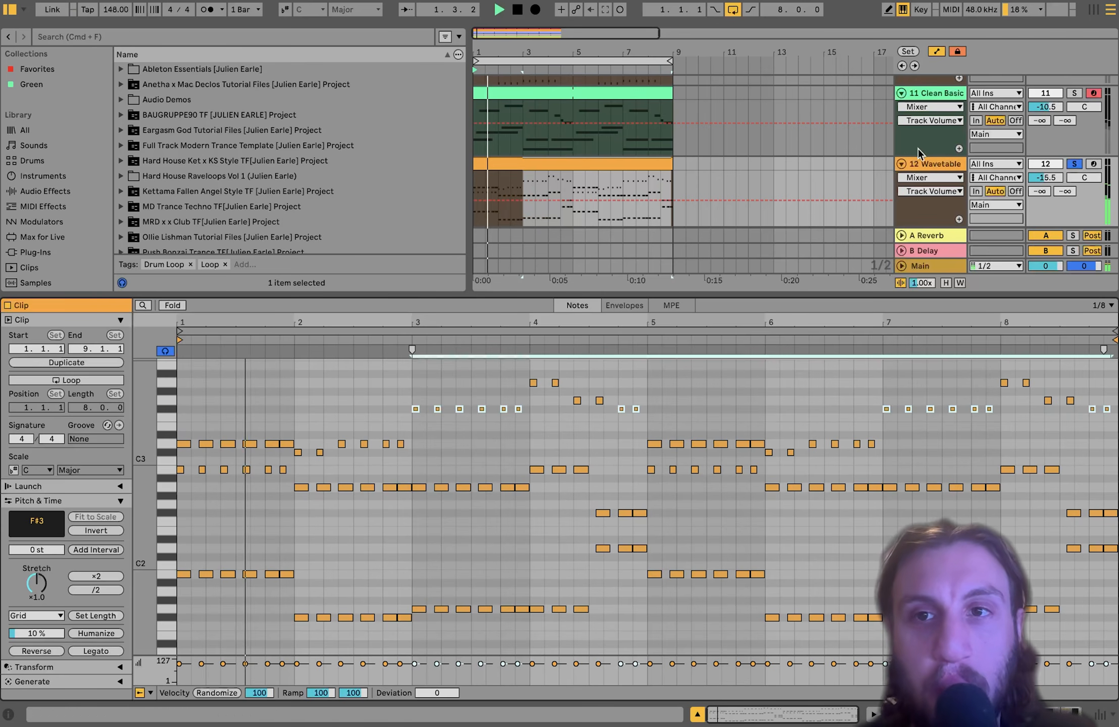
{"action": "key", "text": "space"}
{"action": "left_click_drag", "start_coordinate": [675, 160], "coordinate": [819, 175]}
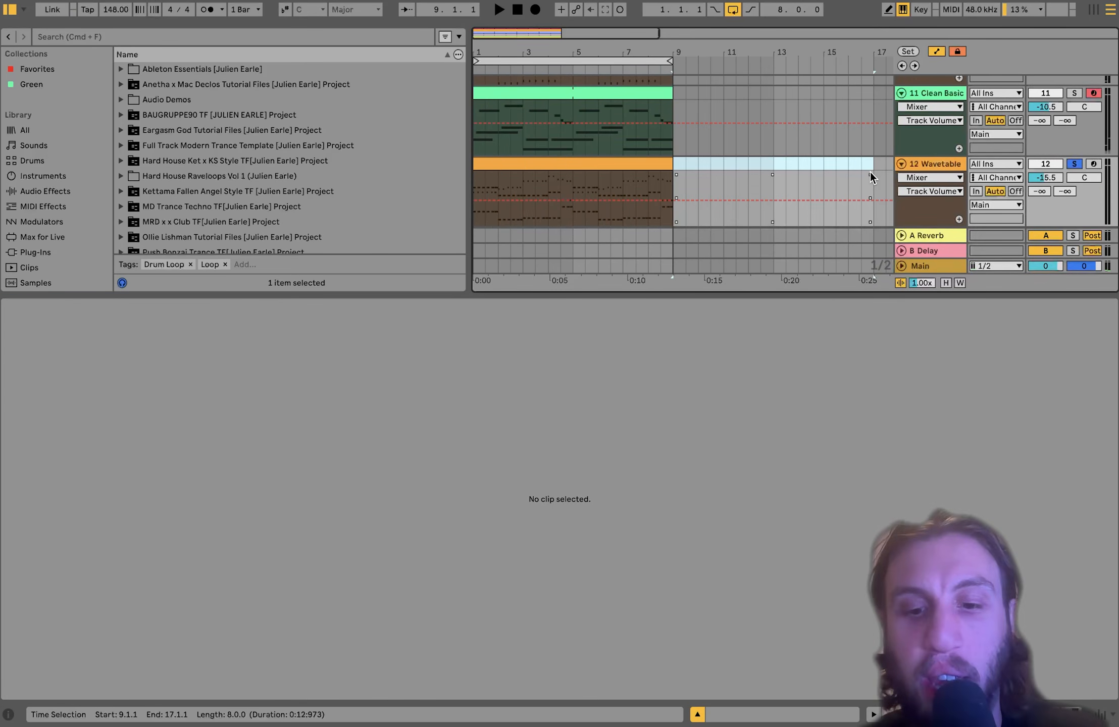
- Insert an empty MIDI clip over bars 9–17 and set its scale to B Minor
{"action": "key", "text": "super+shift+m"}
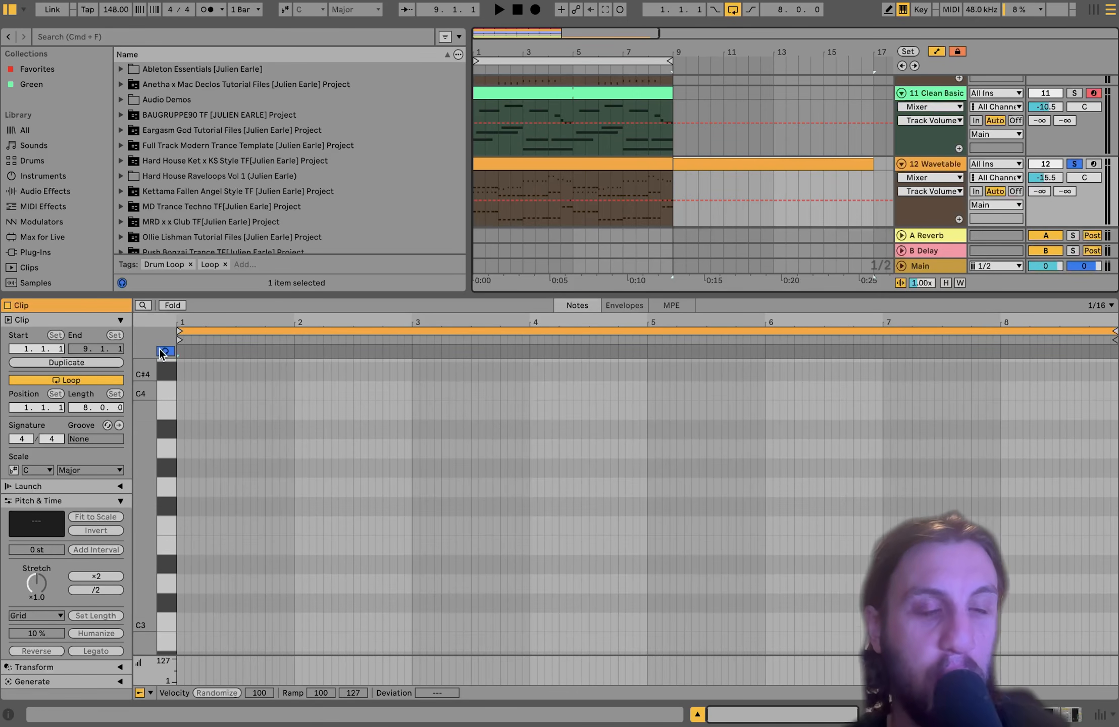
{"action": "left_click", "coordinate": [13, 471]}
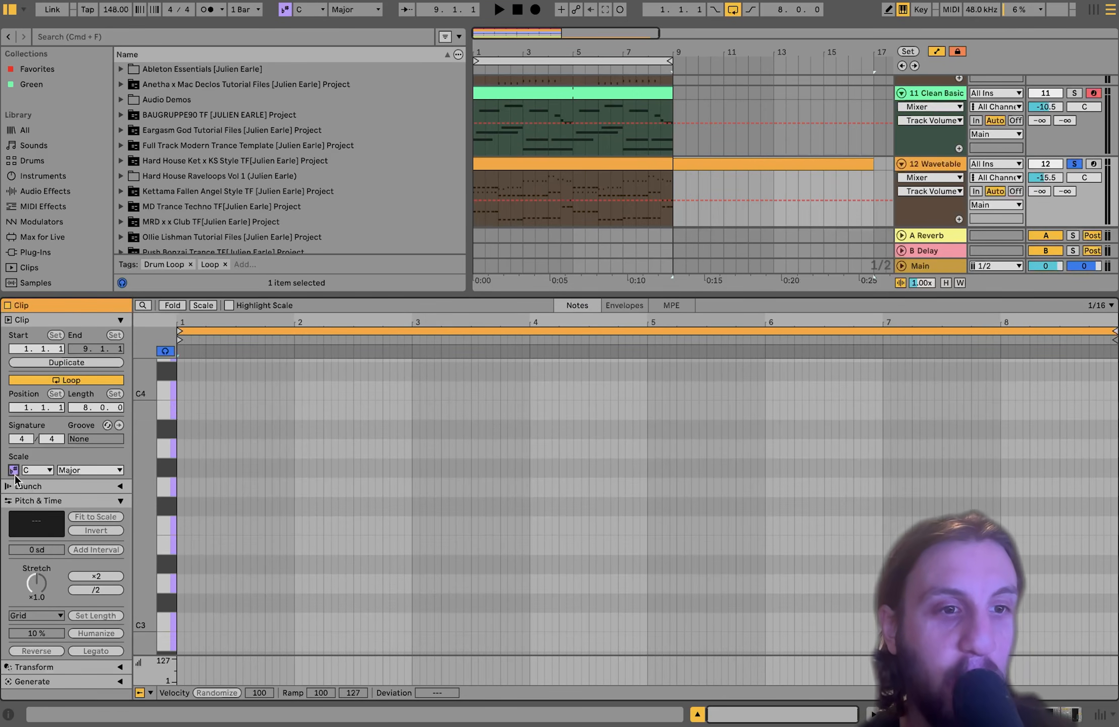
{"action": "left_click", "coordinate": [43, 471]}
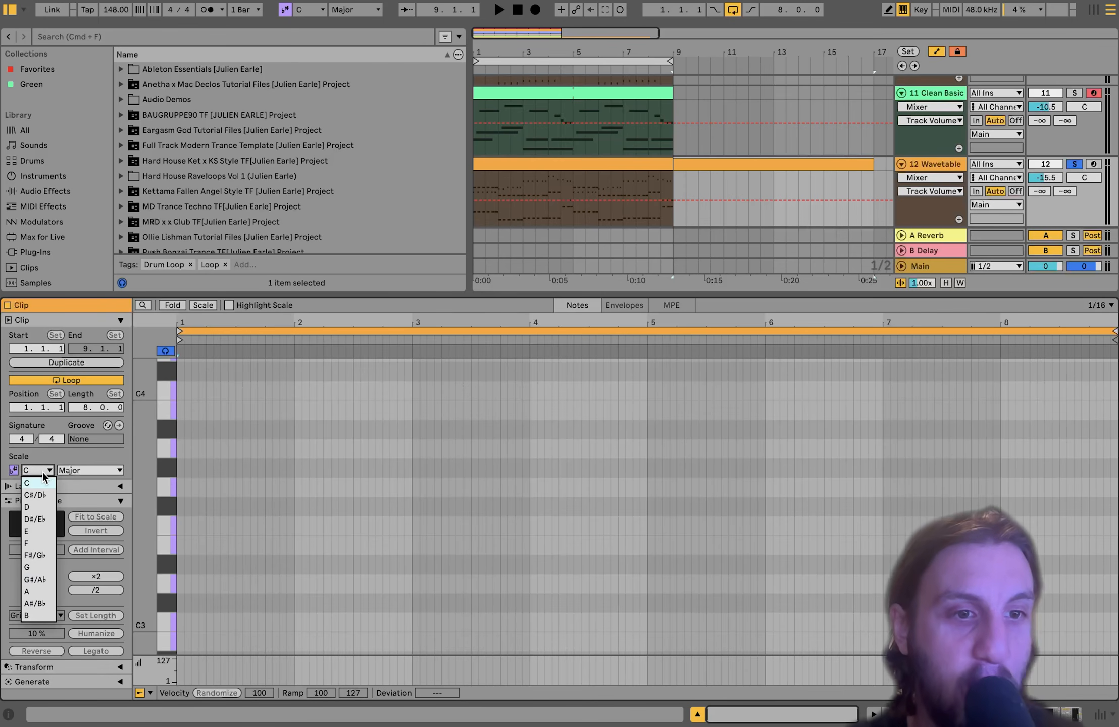
{"action": "left_click", "coordinate": [30, 616]}
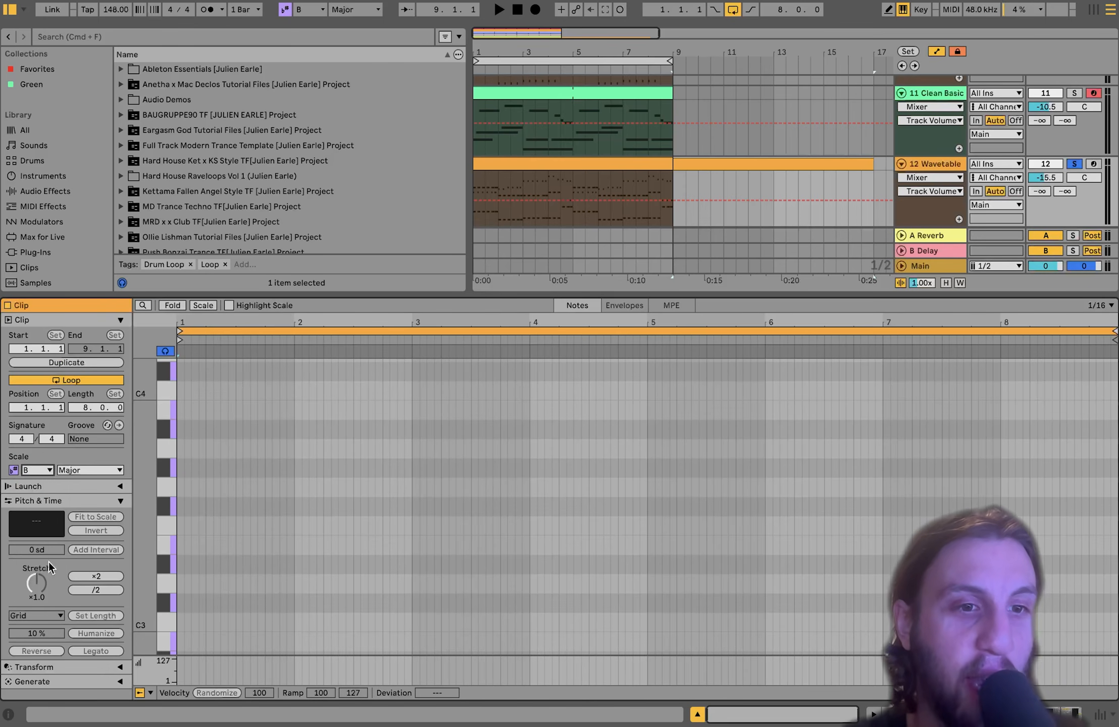
{"action": "left_click", "coordinate": [92, 472]}
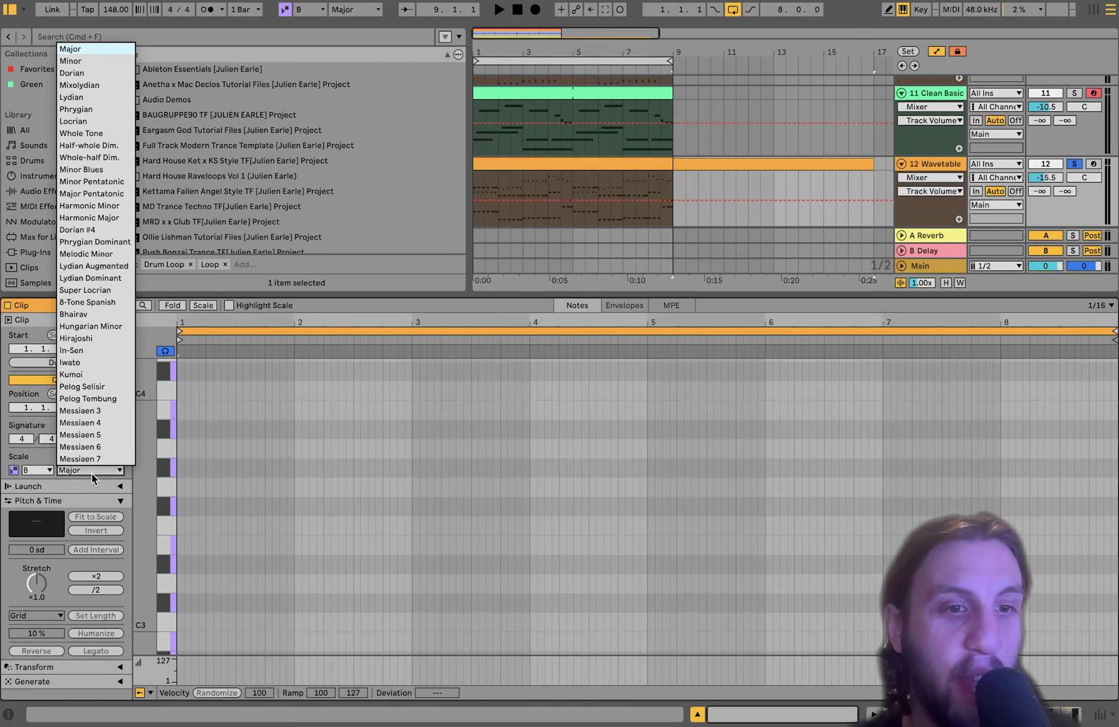
{"action": "left_click", "coordinate": [99, 60]}
- Draw the rising phrase B2, C#3, D3, G3, F#3, E3 into the new clip
{"action": "scroll", "coordinate": [200, 518], "scroll_direction": "down", "scroll_amount": 3}
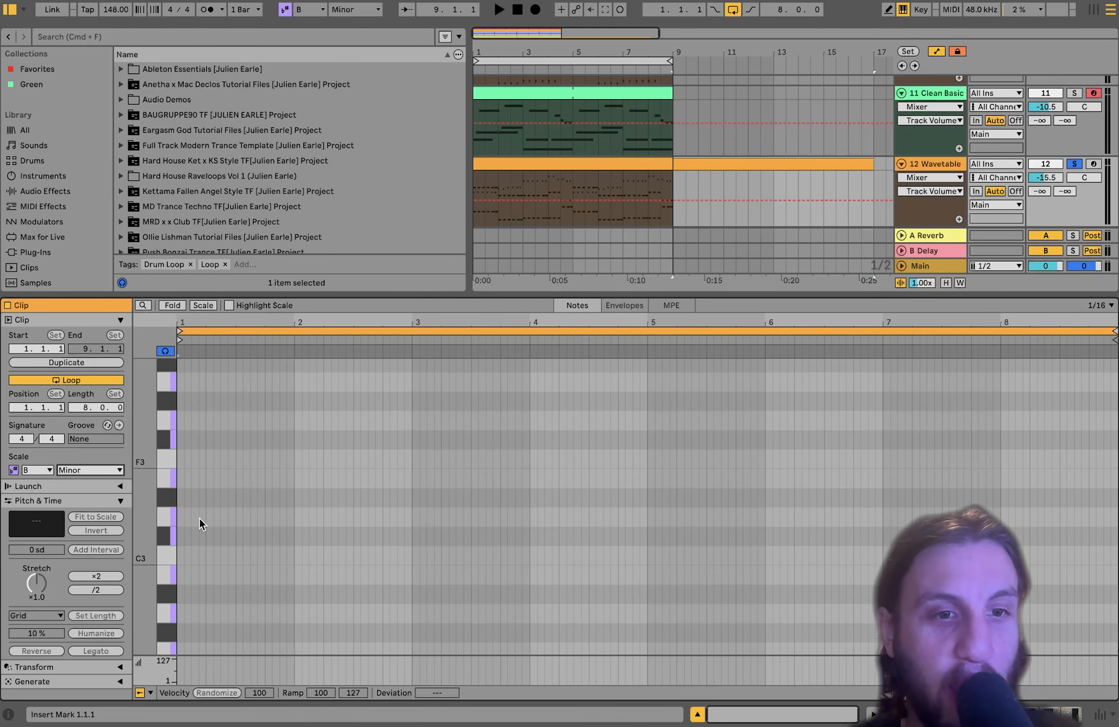
{"action": "double_click", "coordinate": [179, 574]}
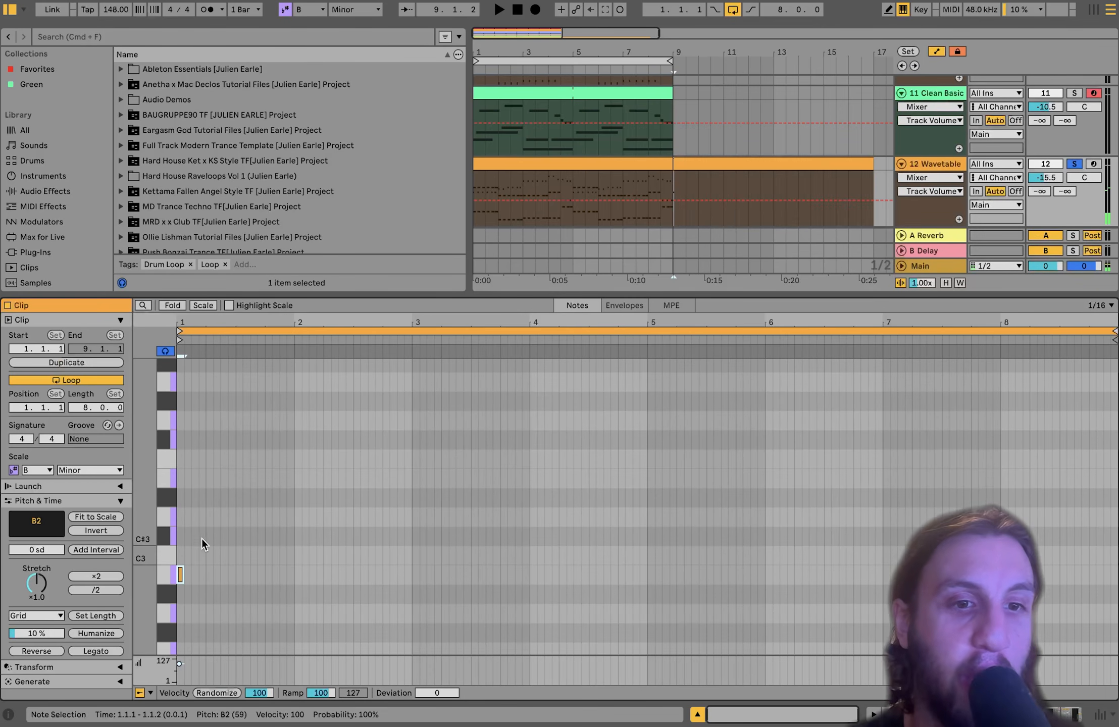
{"action": "double_click", "coordinate": [202, 537]}
{"action": "double_click", "coordinate": [225, 517]}
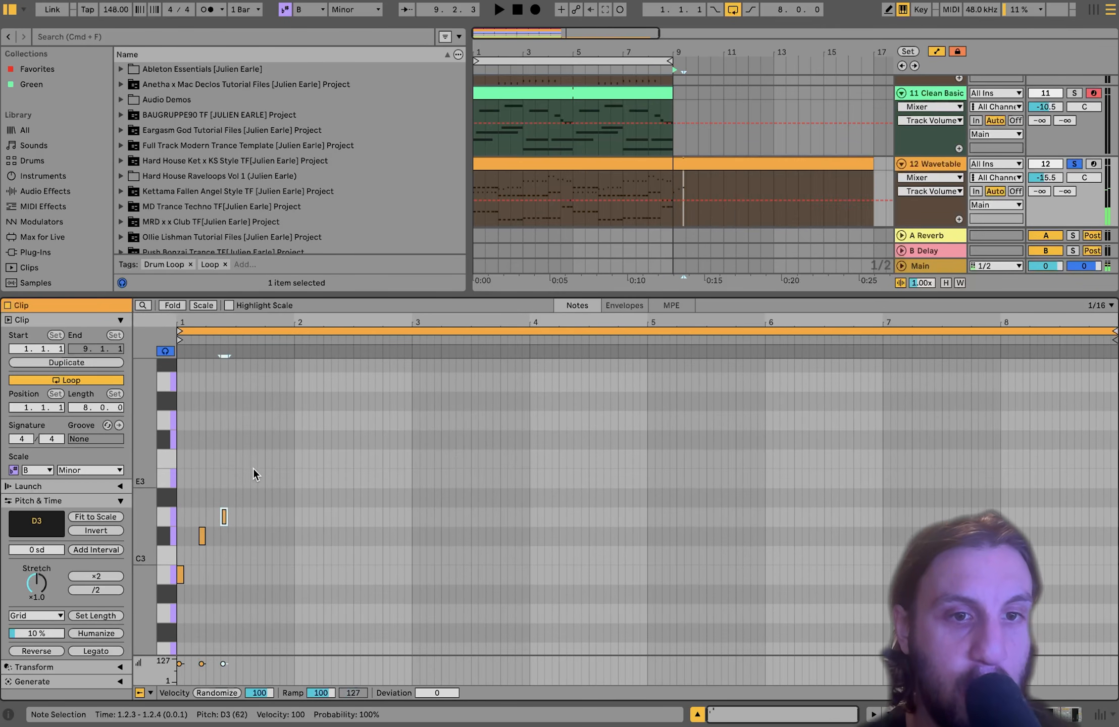
{"action": "left_click", "coordinate": [256, 423]}
{"action": "double_click", "coordinate": [254, 422]}
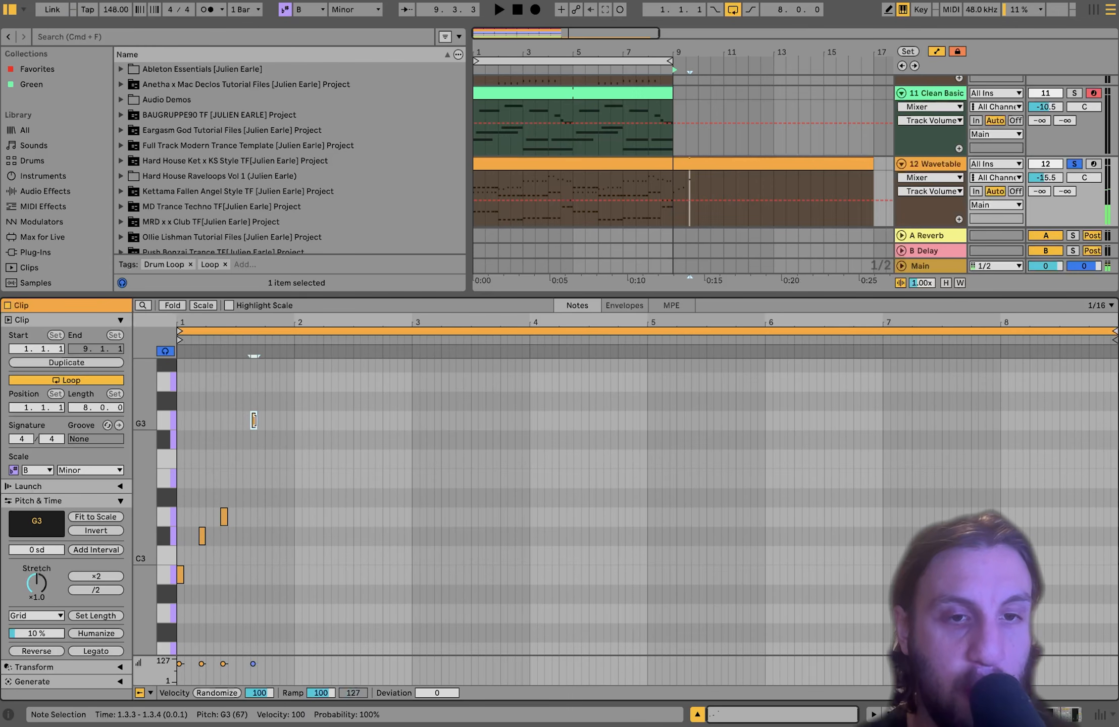
{"action": "double_click", "coordinate": [268, 440]}
{"action": "double_click", "coordinate": [281, 477]}
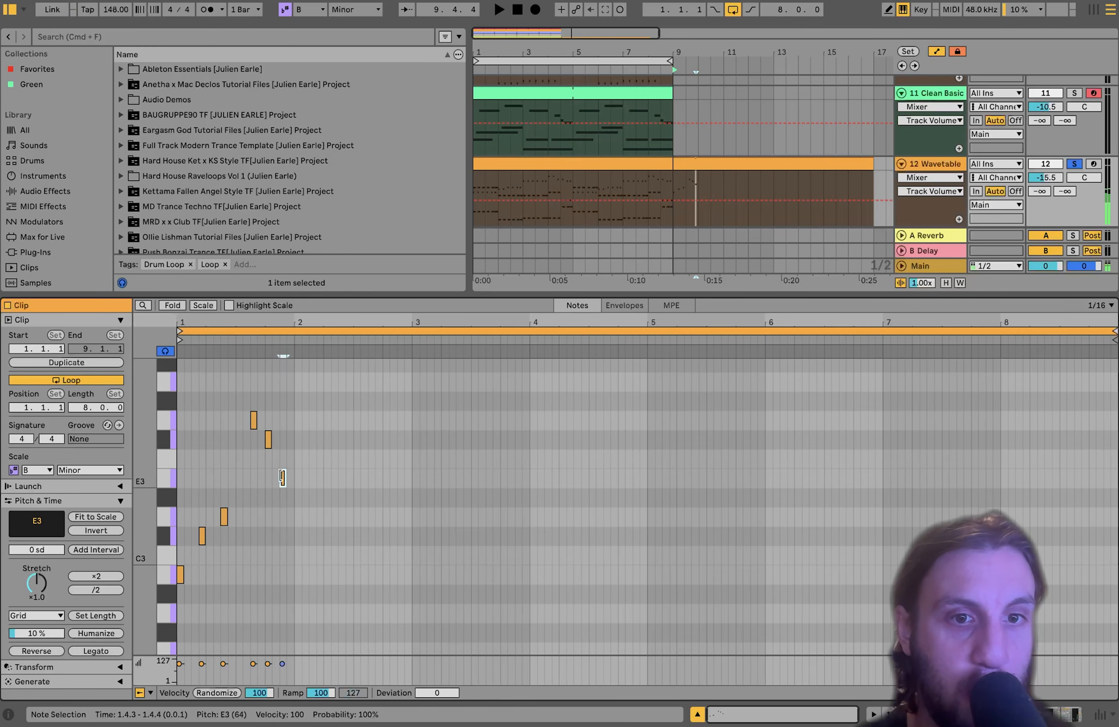
- Play back the new phrase, then select the bar 9–17 sketch clip
{"action": "key", "text": "space"}
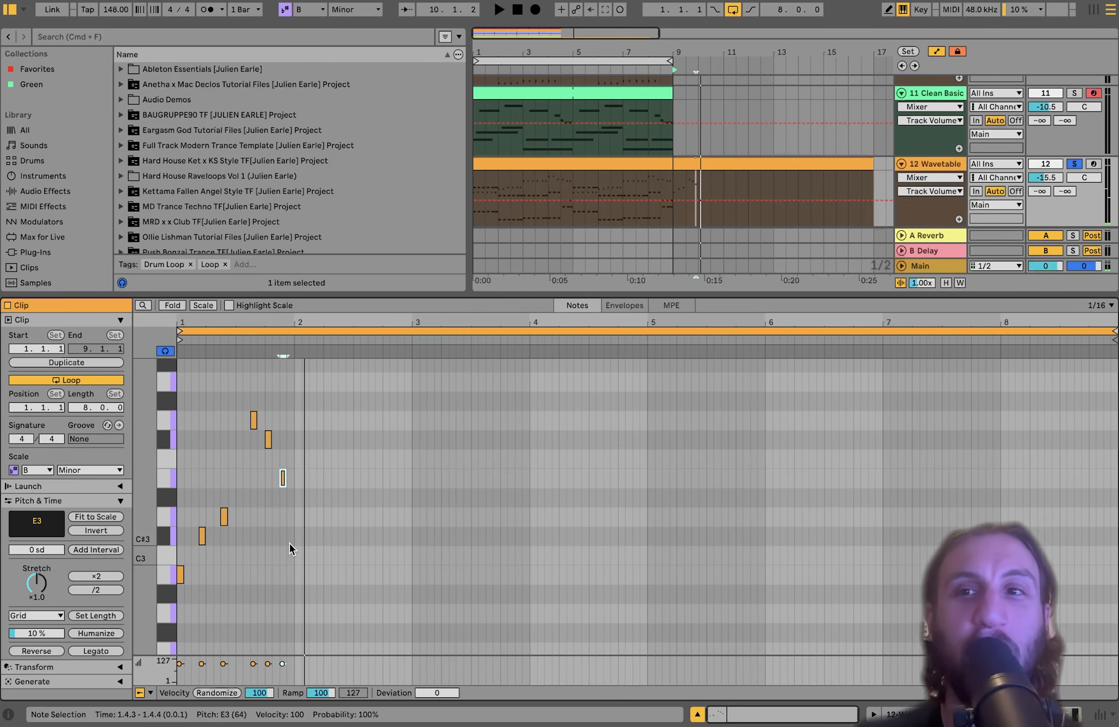
{"action": "key", "text": "space"}
{"action": "left_click", "coordinate": [684, 161]}
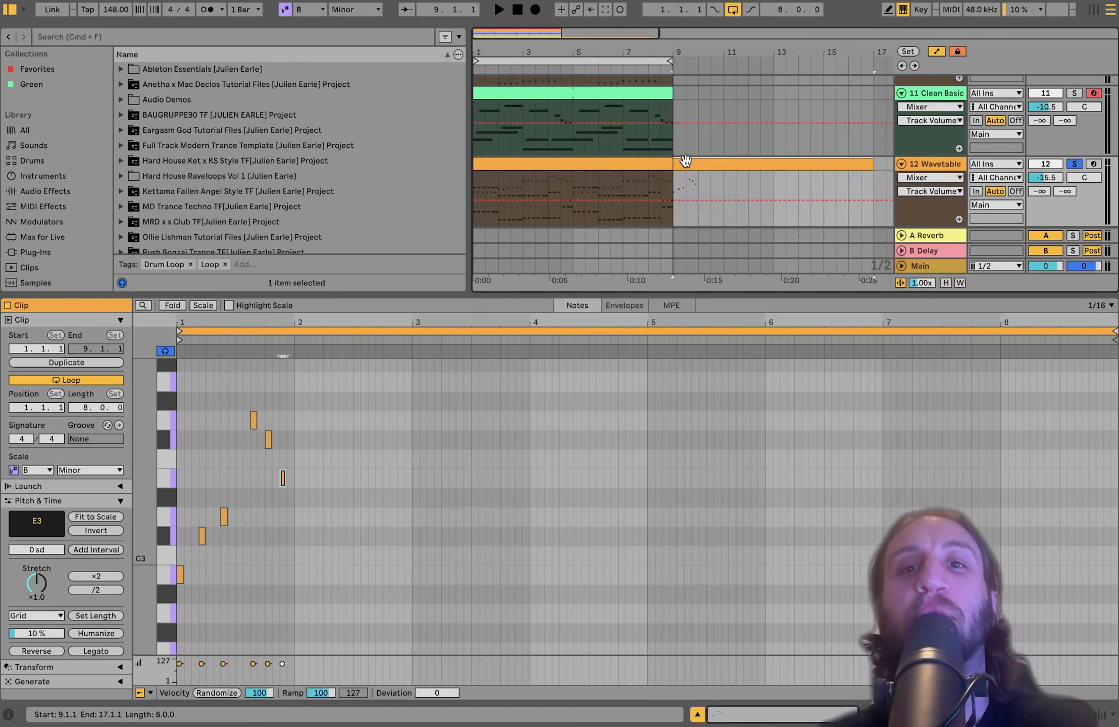
- Delete the bar 9–17 sketch clip and replay the original bar 1–9 Wavetable clip
{"action": "key", "text": "Delete"}
{"action": "left_click", "coordinate": [570, 163]}
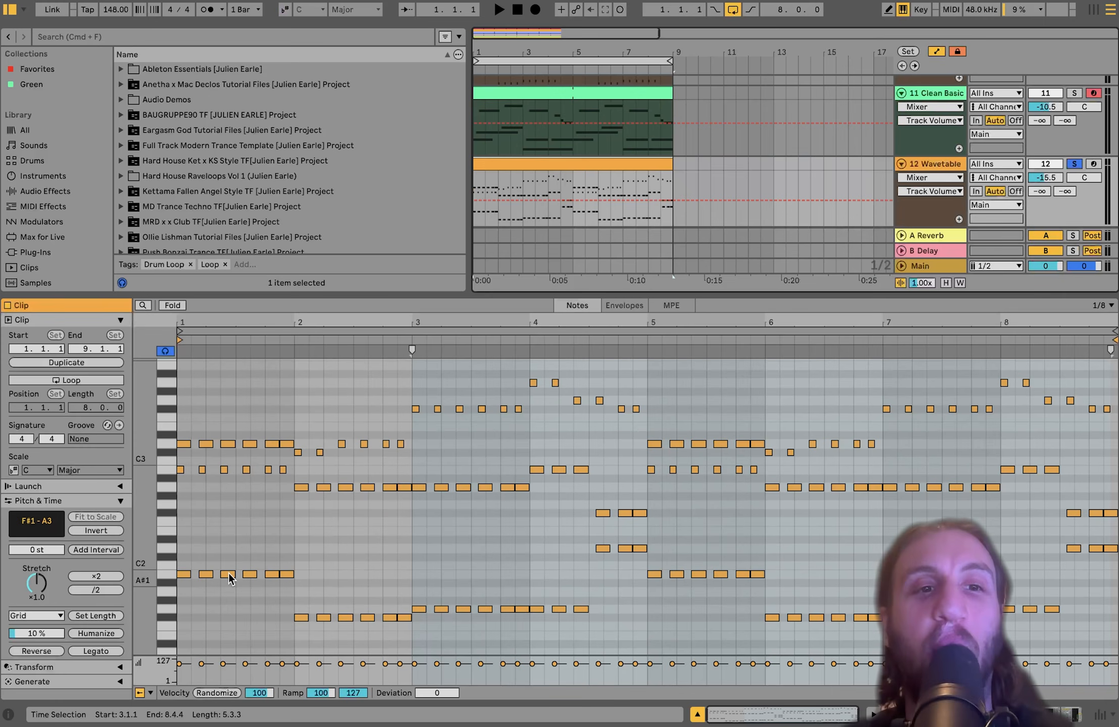
{"action": "key", "text": "space"}
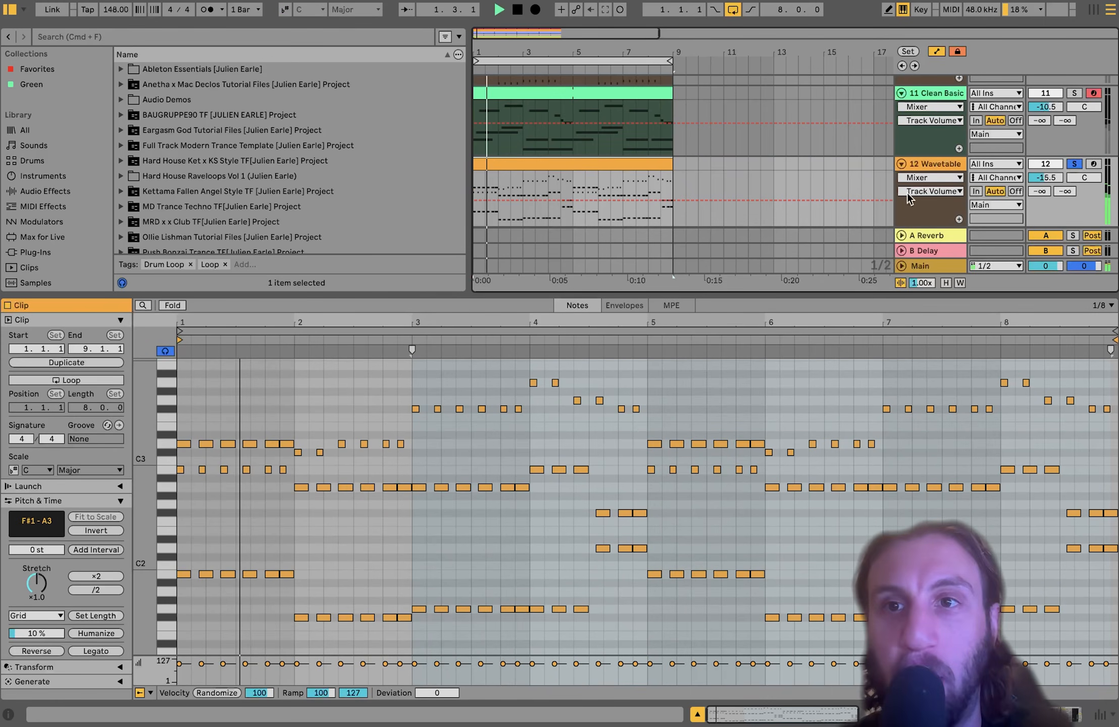
- Inspect the Wavetable lead's Osc 2 settings and modulation Matrix while it plays
{"action": "left_click", "coordinate": [931, 163]}
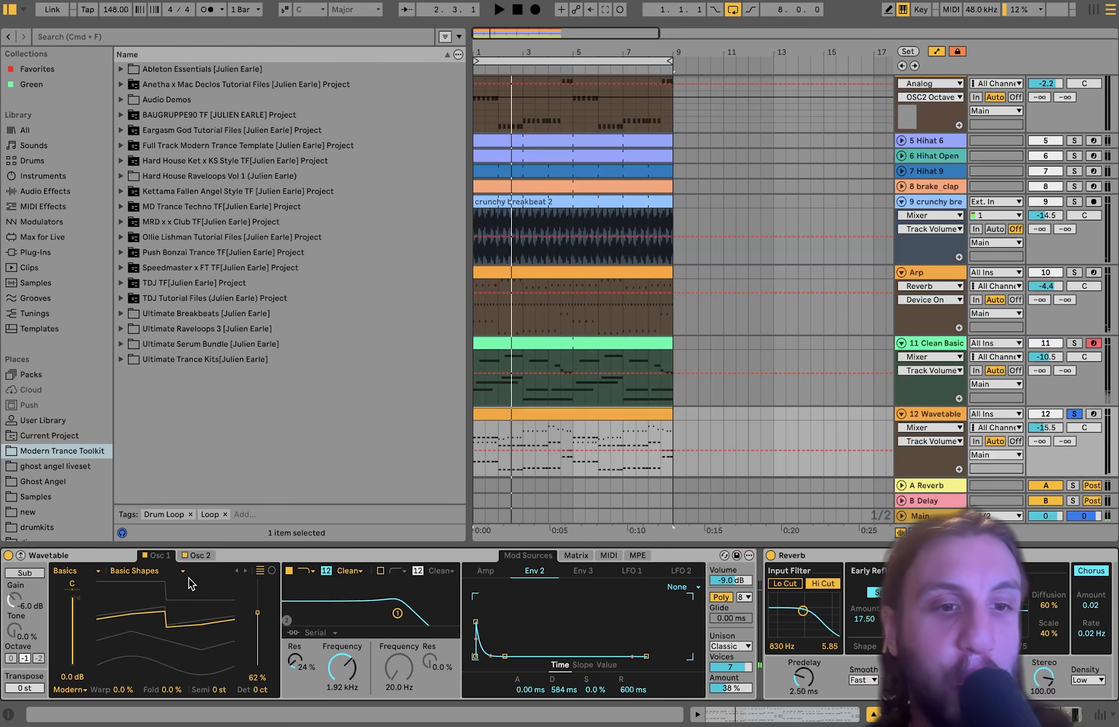
{"action": "left_click", "coordinate": [208, 556]}
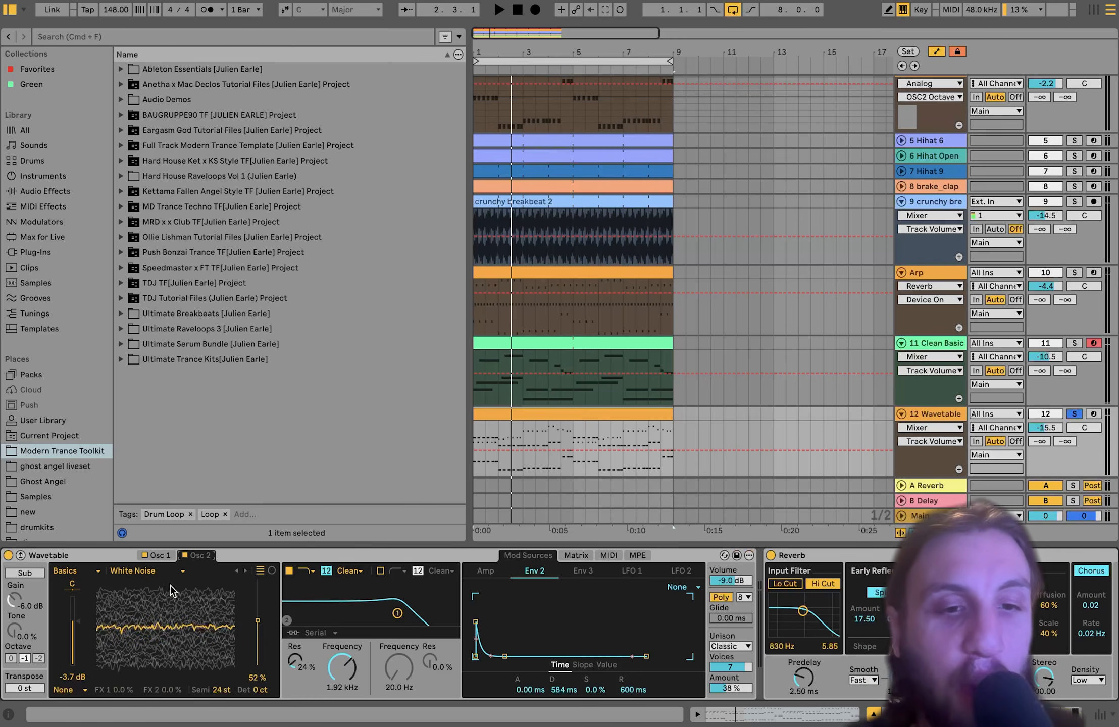
{"action": "left_click", "coordinate": [576, 556]}
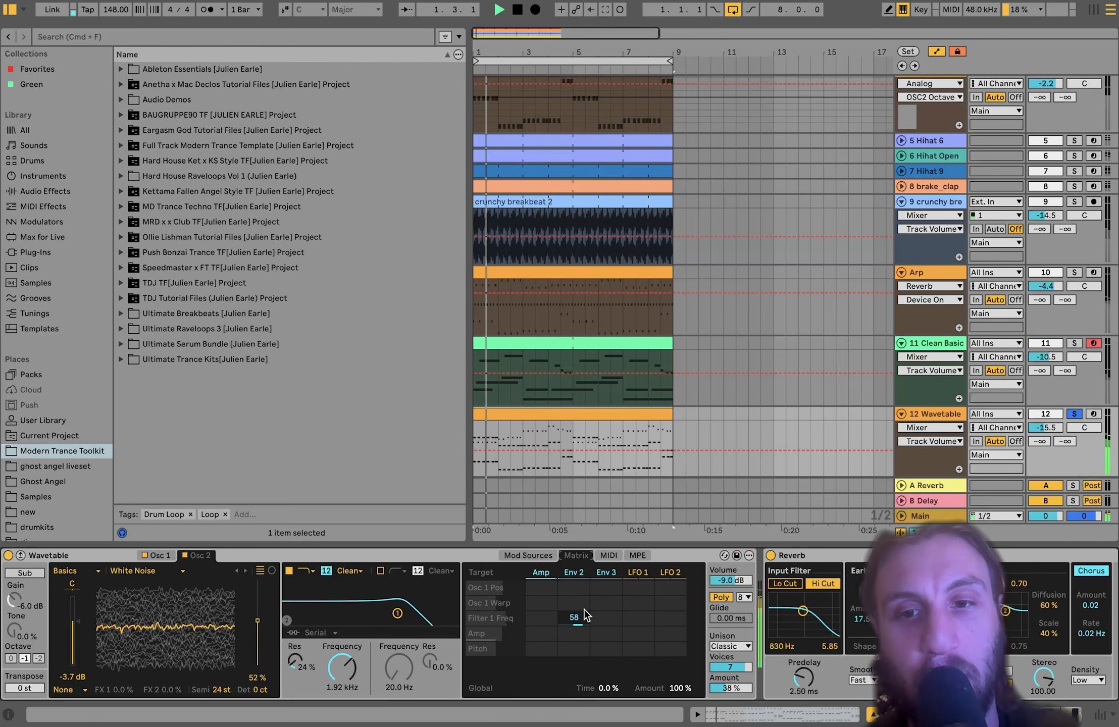
{"action": "scroll", "coordinate": [571, 606], "scroll_direction": "right", "scroll_amount": 10}
{"action": "scroll", "coordinate": [584, 609], "scroll_direction": "right", "scroll_amount": 6}
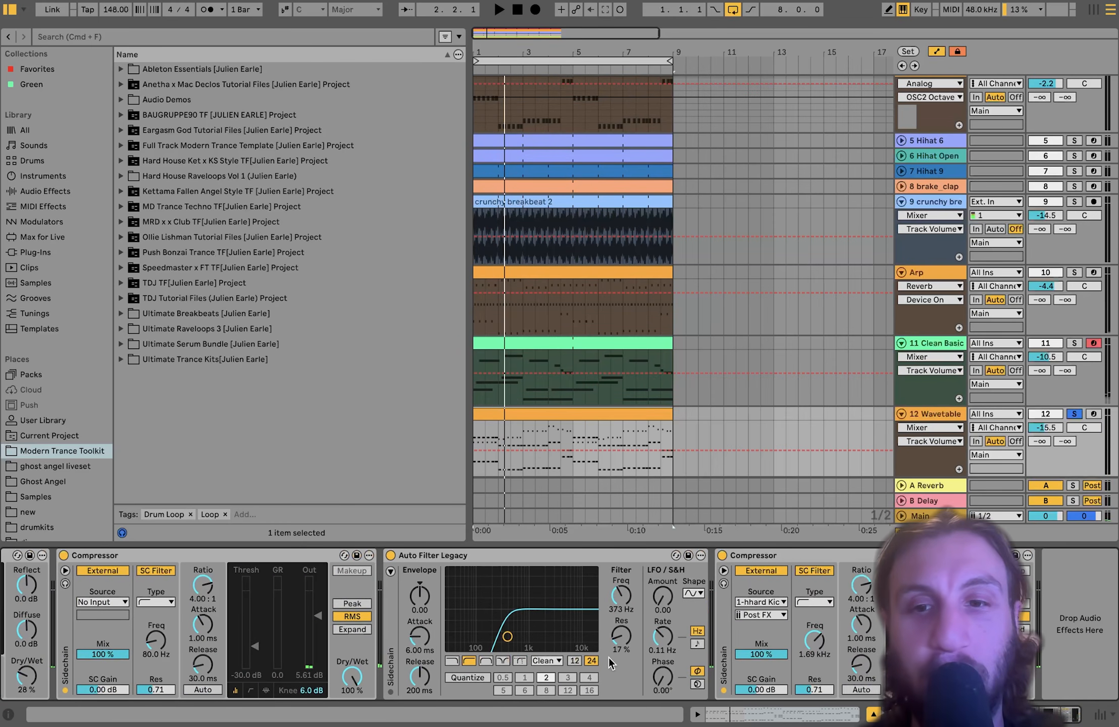
{"action": "scroll", "coordinate": [288, 549], "scroll_direction": "right", "scroll_amount": 5}
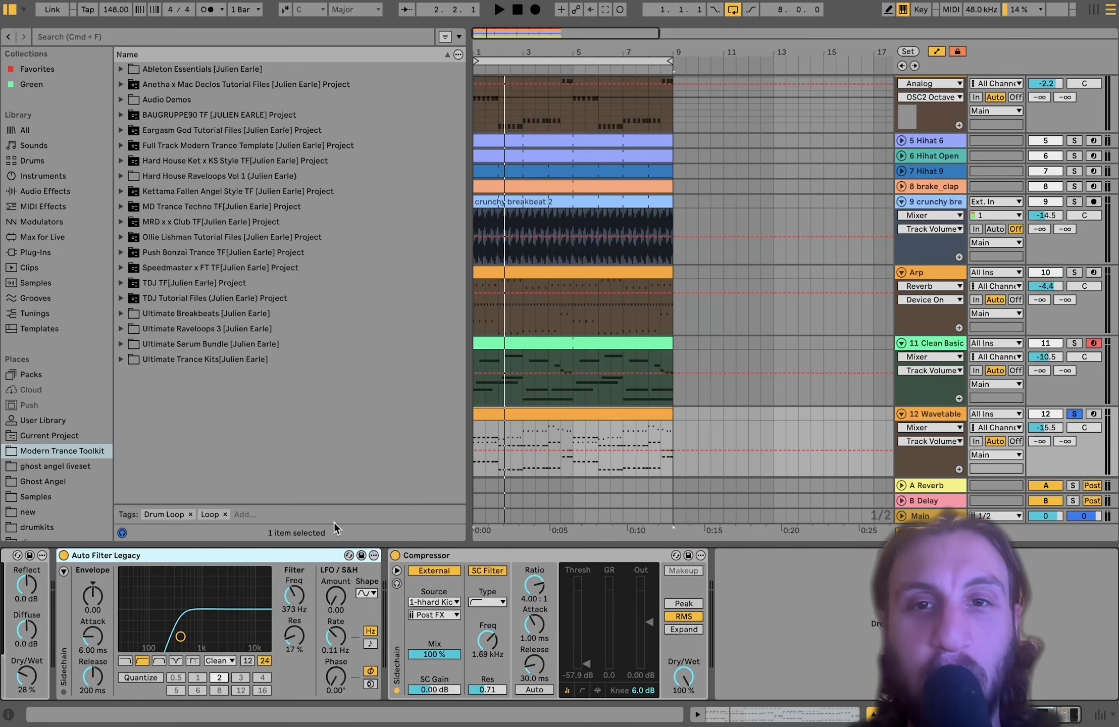
{"action": "scroll", "coordinate": [782, 424], "scroll_direction": "down", "scroll_amount": 2}
{"action": "key", "text": "space"}
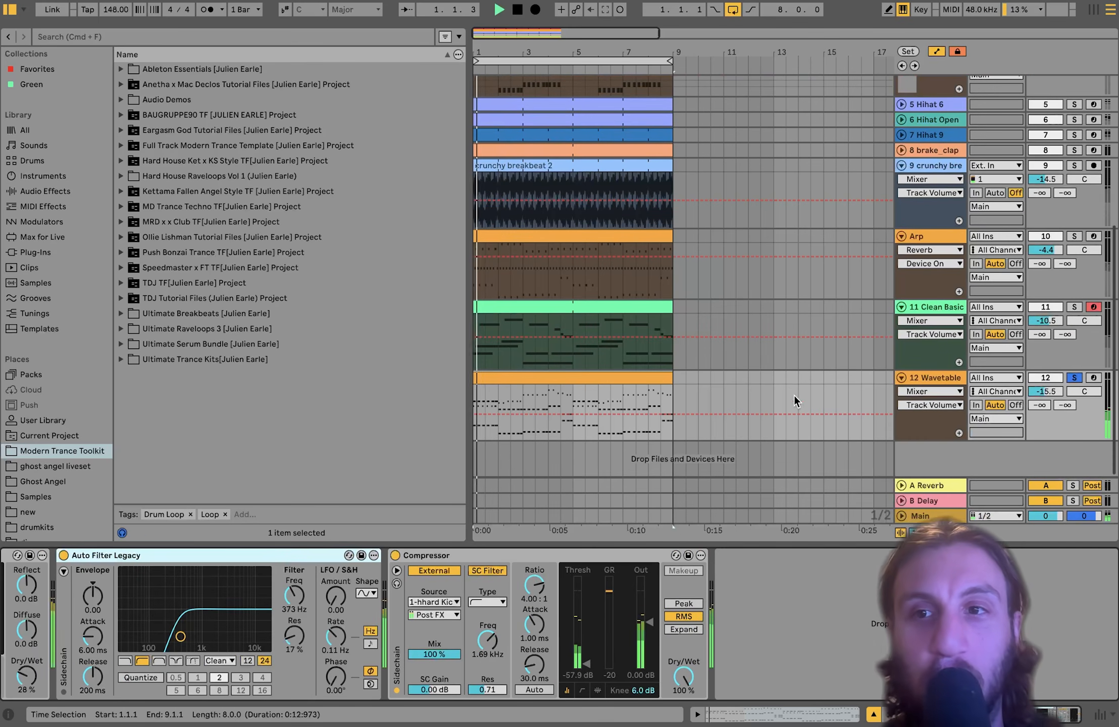
- Solo the 11 Clean Basic guitar track and open its clip's notes
{"action": "left_click", "coordinate": [1073, 310]}
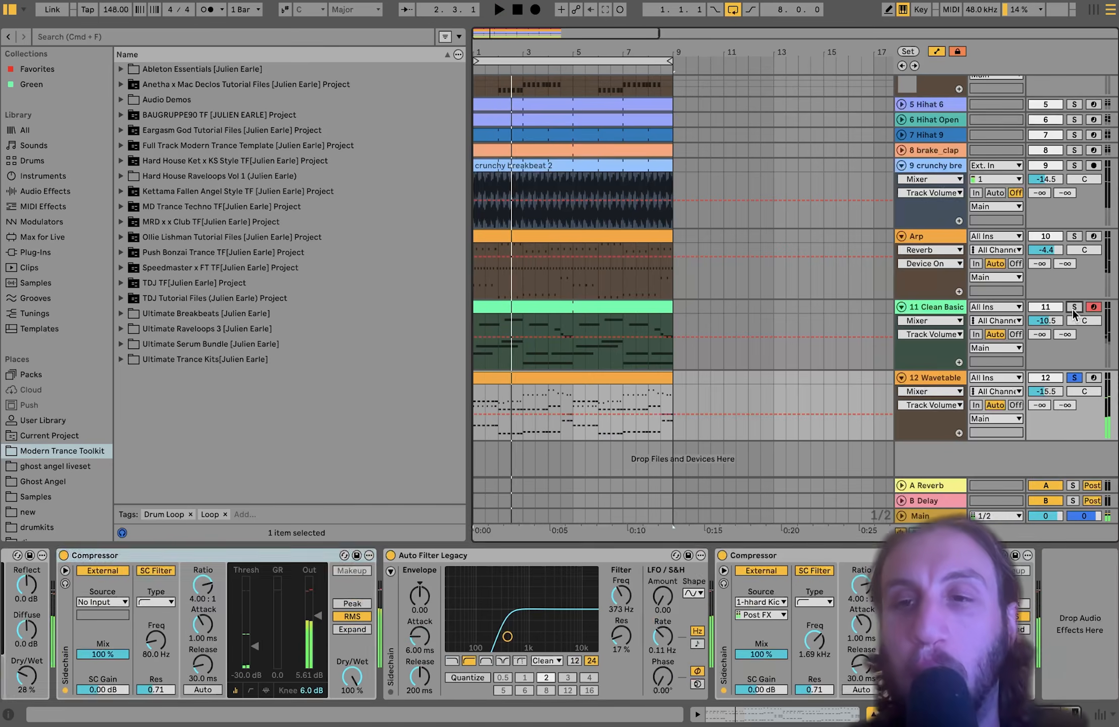
{"action": "left_click", "coordinate": [924, 309]}
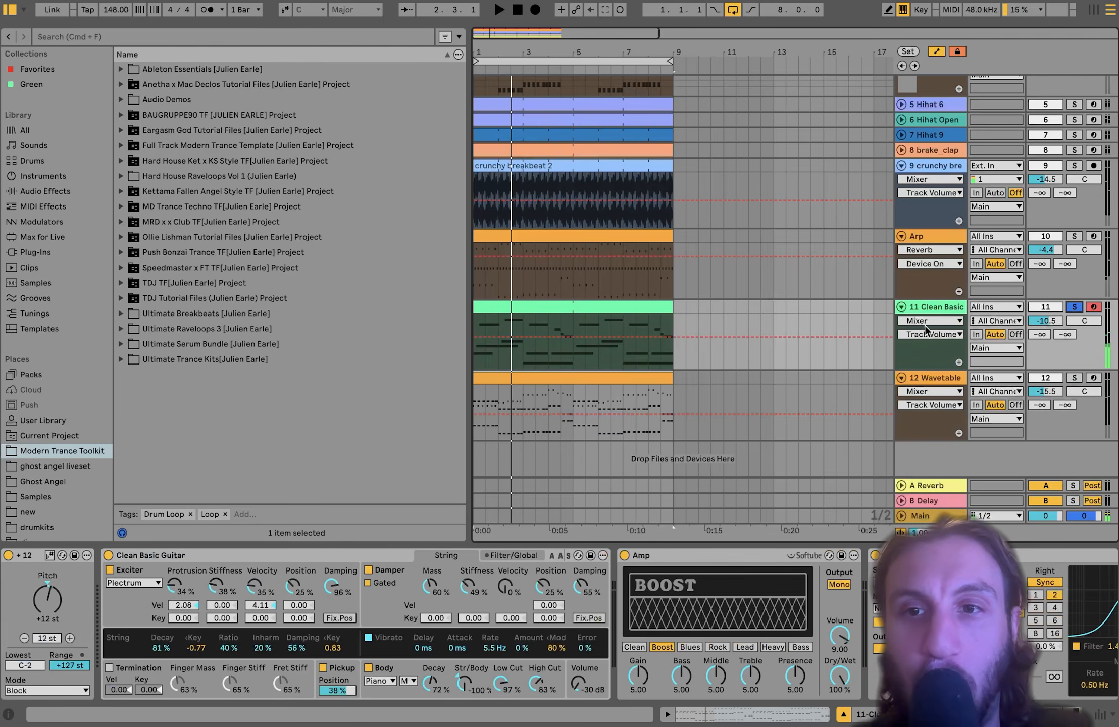
{"action": "double_click", "coordinate": [558, 300]}
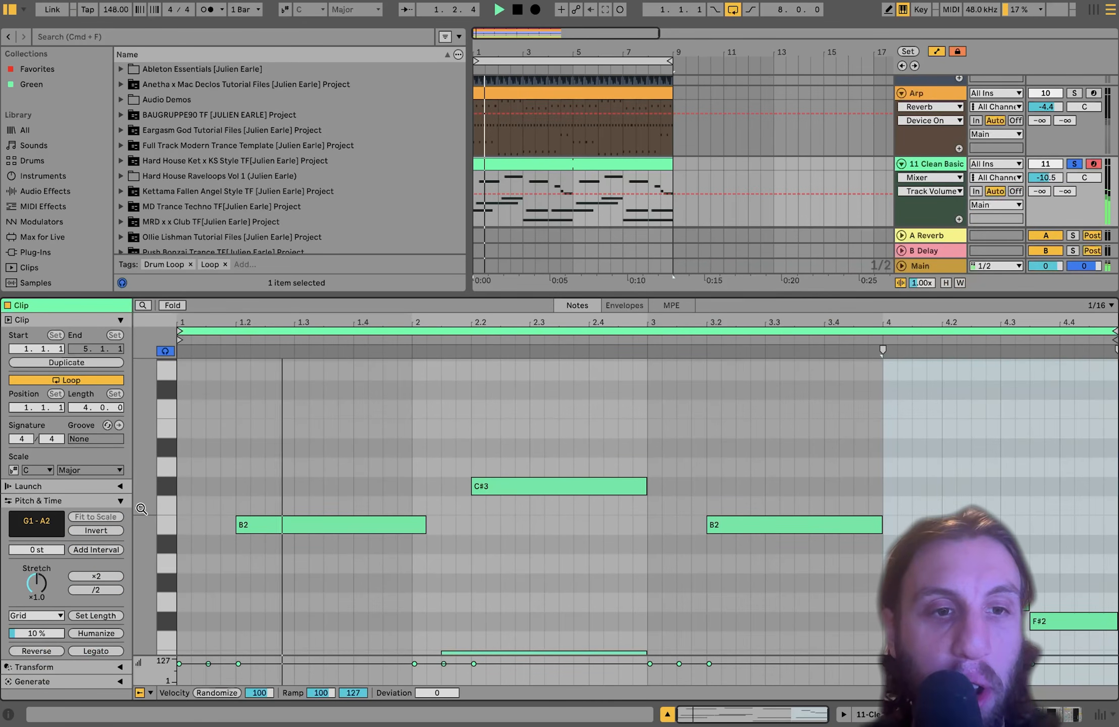
- Zoom the piano roll to show Clean Basic chords from about G1 to C3, and play the part twice
{"action": "left_click_drag", "start_coordinate": [142, 509], "coordinate": [124, 500]}
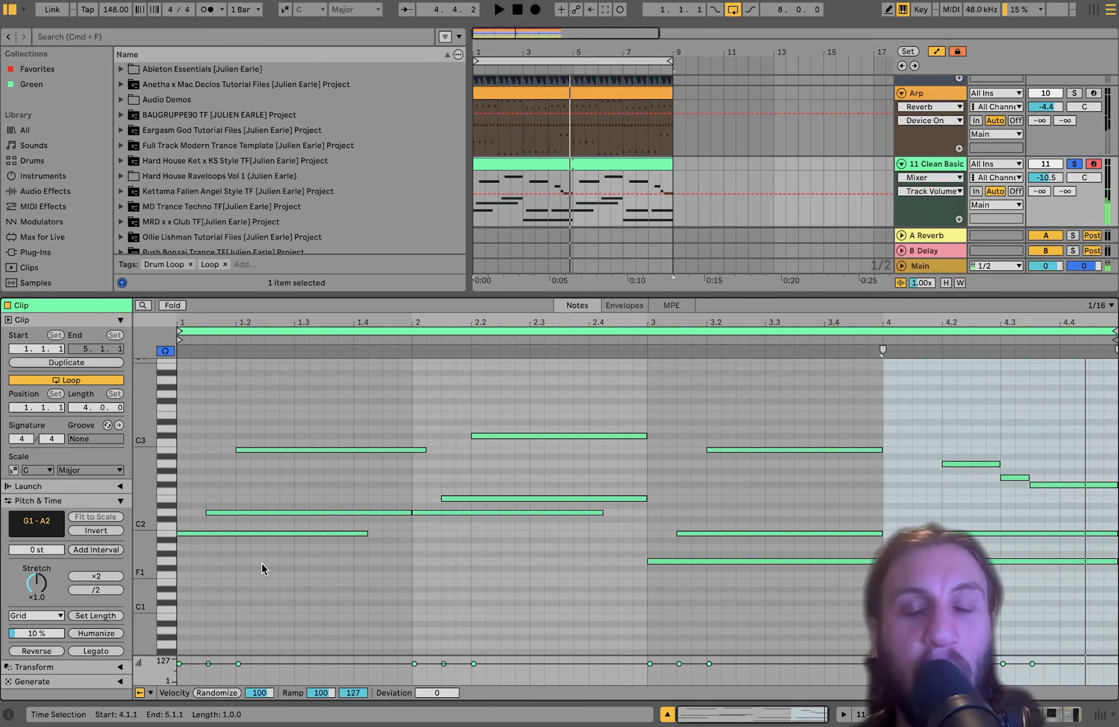
{"action": "scroll", "coordinate": [660, 177], "scroll_direction": "down", "scroll_amount": 4}
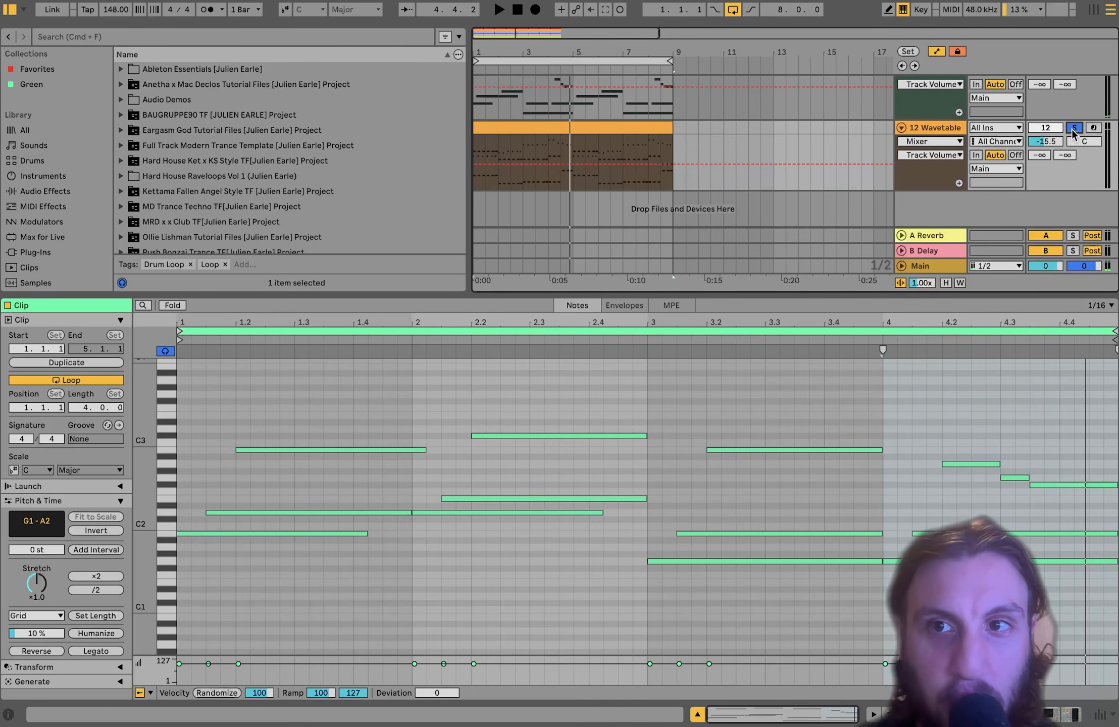
{"action": "key", "text": "space"}
{"action": "scroll", "coordinate": [948, 107], "scroll_direction": "up", "scroll_amount": 4}
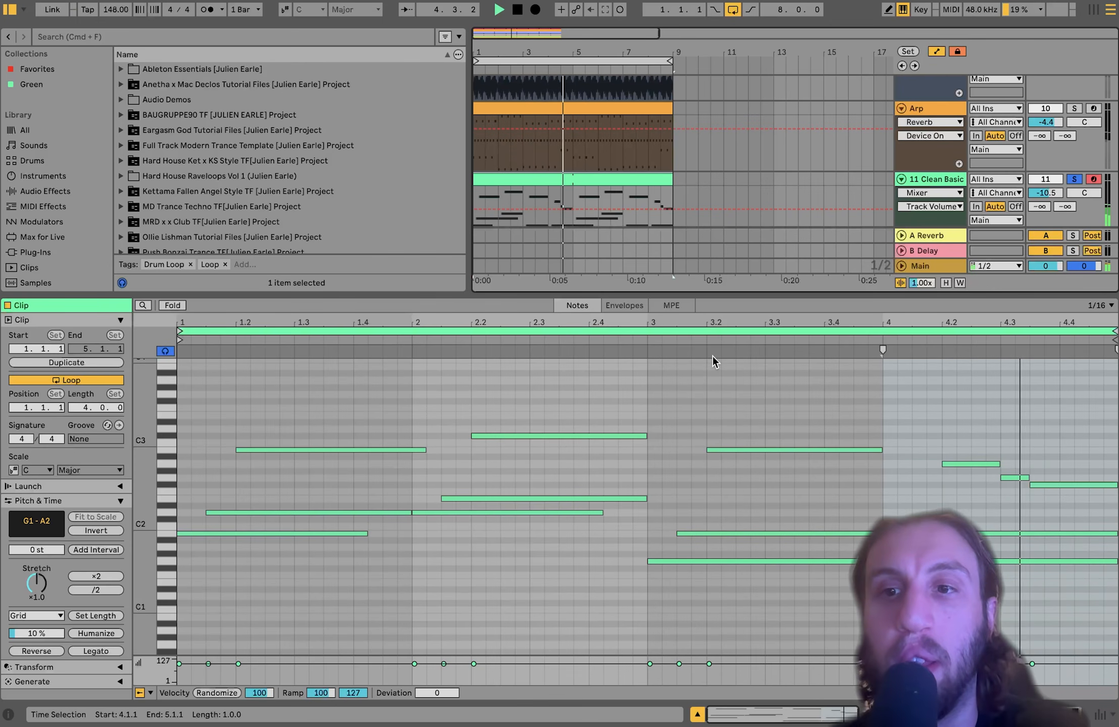
{"action": "left_click", "coordinate": [534, 180]}
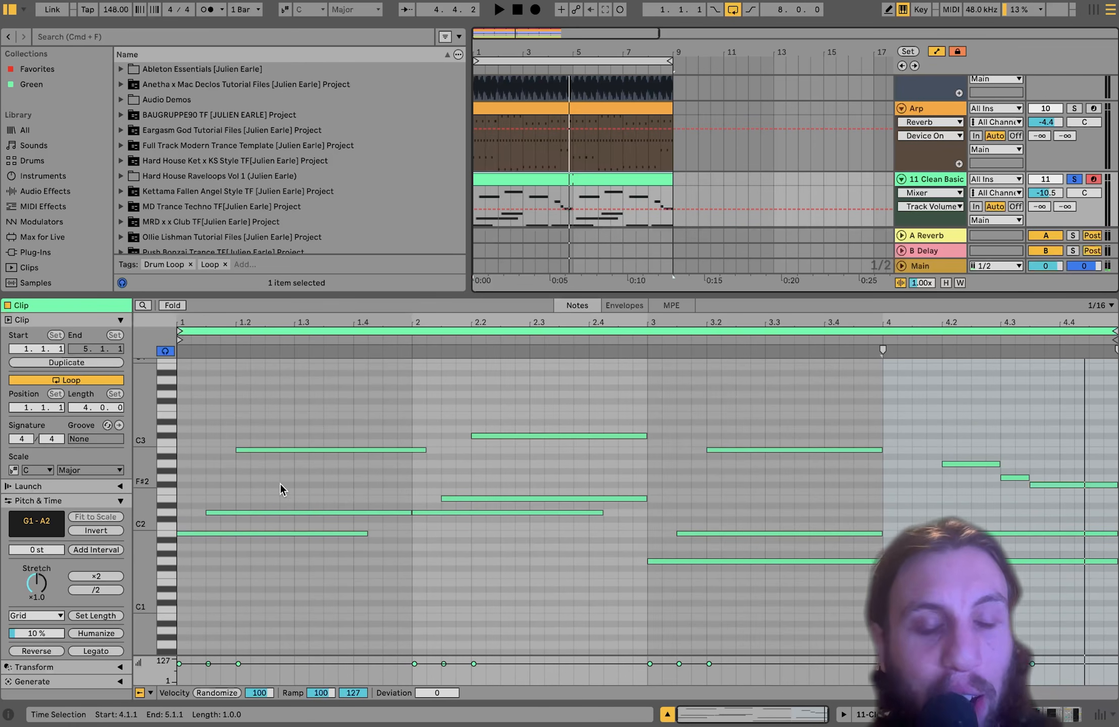
{"action": "key", "text": "space"}
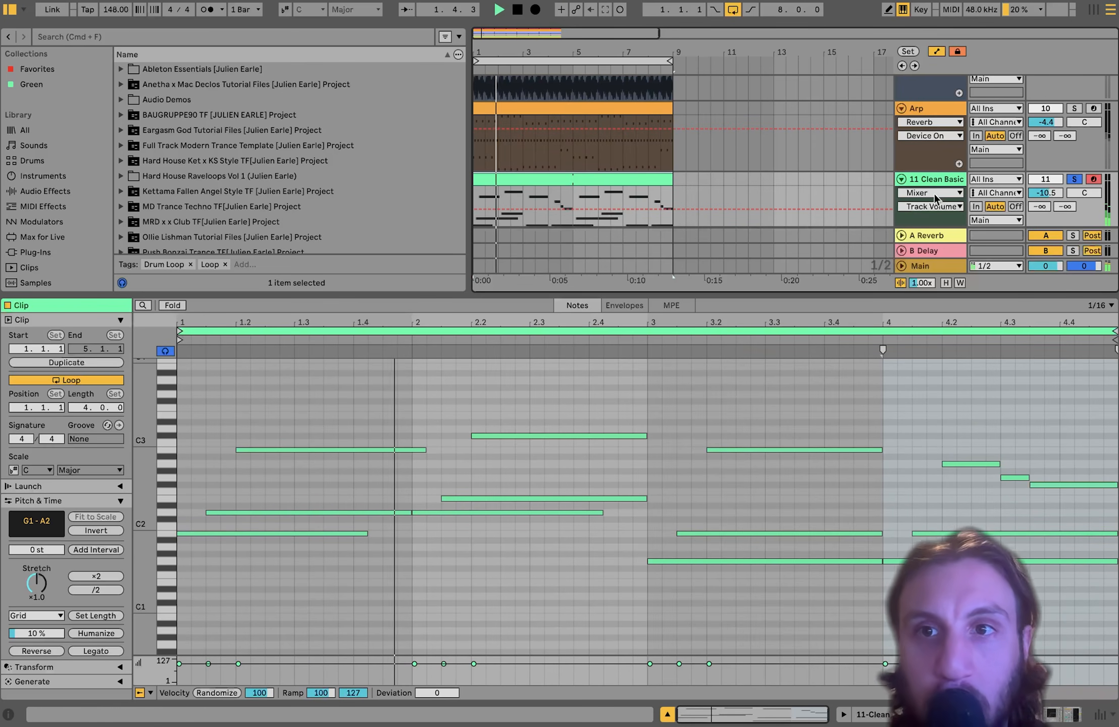
- Bypass the guitar's Amp, Cabinet, Delay and Reverb while playing the dry part
{"action": "double_click", "coordinate": [946, 181]}
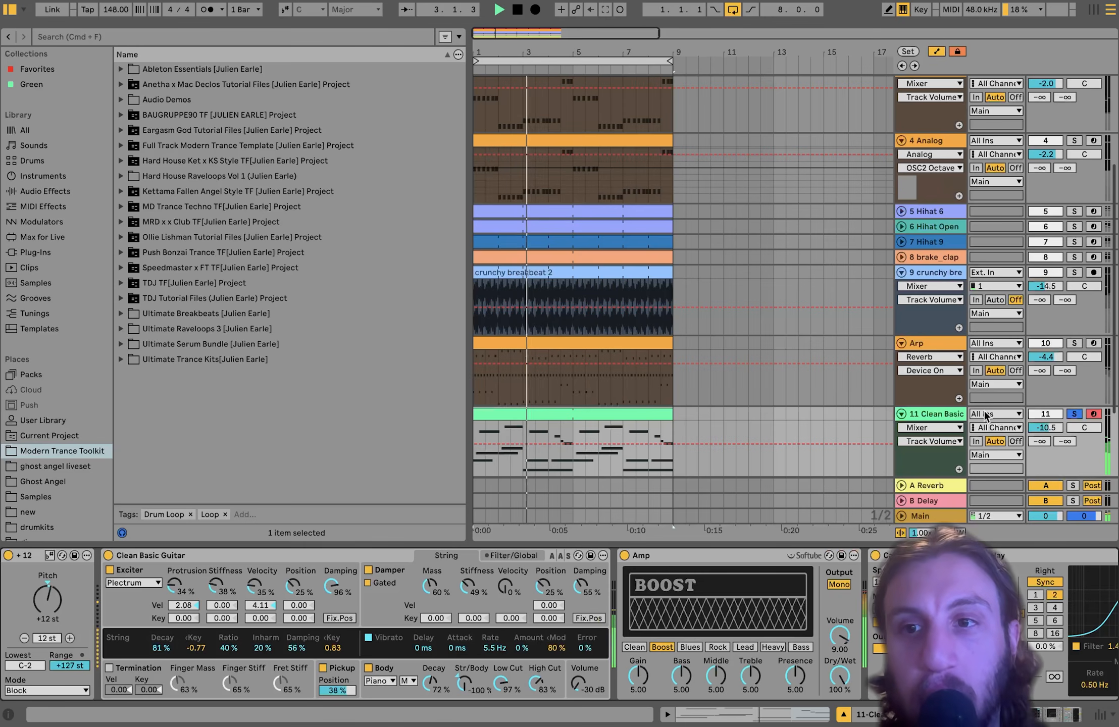
{"action": "left_click", "coordinate": [625, 555]}
{"action": "scroll", "coordinate": [625, 581], "scroll_direction": "right", "scroll_amount": 10}
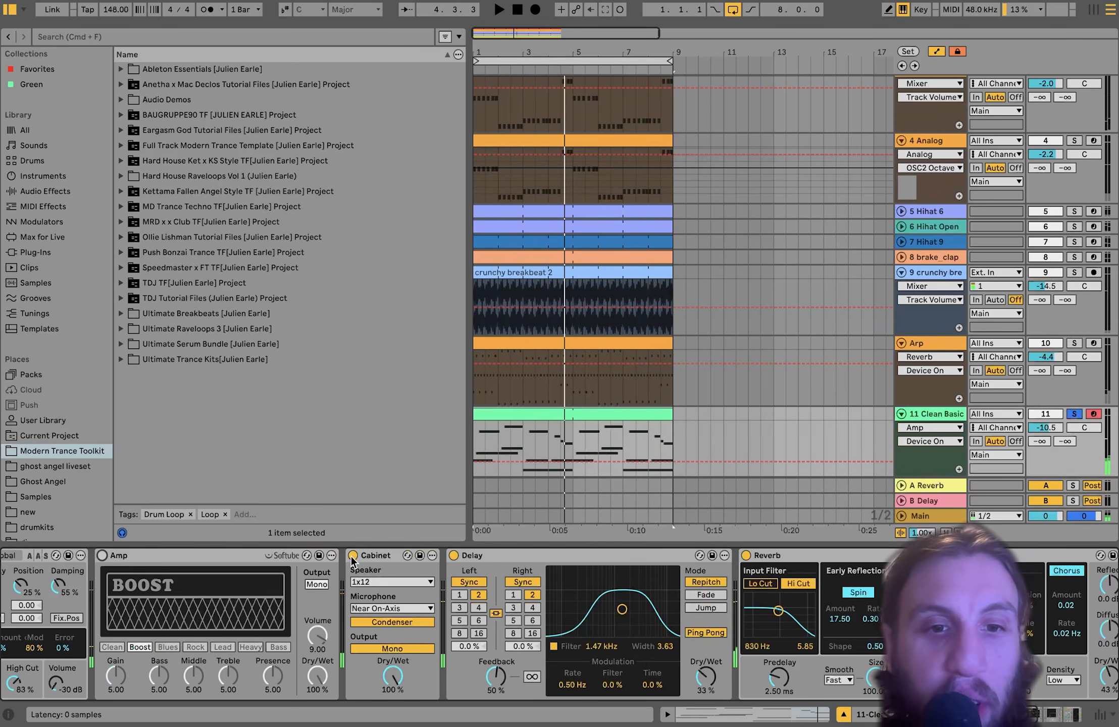
{"action": "left_click", "coordinate": [352, 556]}
{"action": "left_click", "coordinate": [453, 556]}
{"action": "key", "text": "space"}
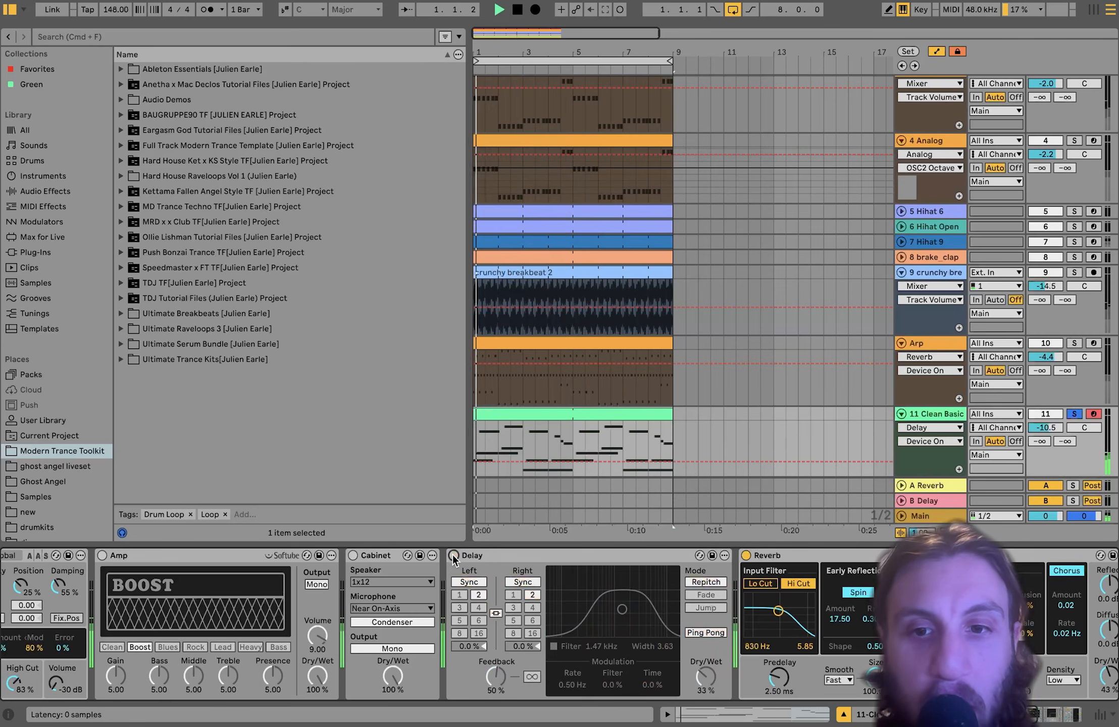
{"action": "left_click", "coordinate": [746, 555]}
{"action": "scroll", "coordinate": [747, 553], "scroll_direction": "left", "scroll_amount": 10}
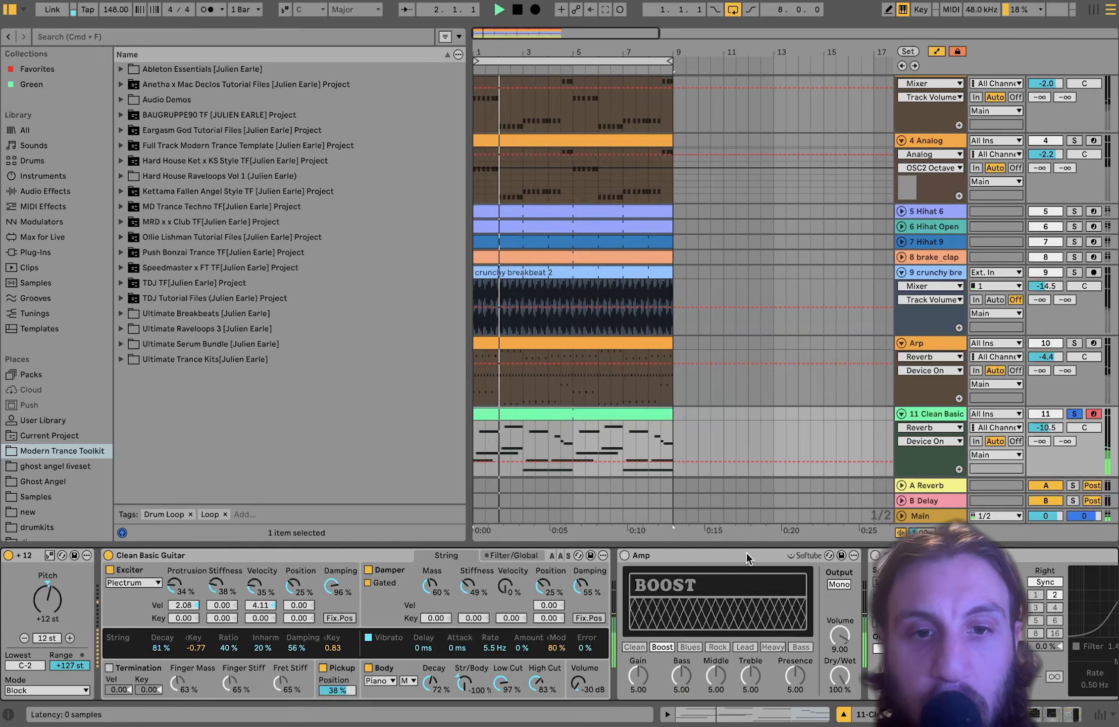
- Turn Amp, Cabinet, Delay and Reverb back on, replay the loop and stop
{"action": "left_click", "coordinate": [625, 555]}
{"action": "scroll", "coordinate": [626, 554], "scroll_direction": "right", "scroll_amount": 8}
{"action": "left_click", "coordinate": [587, 555]}
{"action": "scroll", "coordinate": [585, 556], "scroll_direction": "right", "scroll_amount": 6}
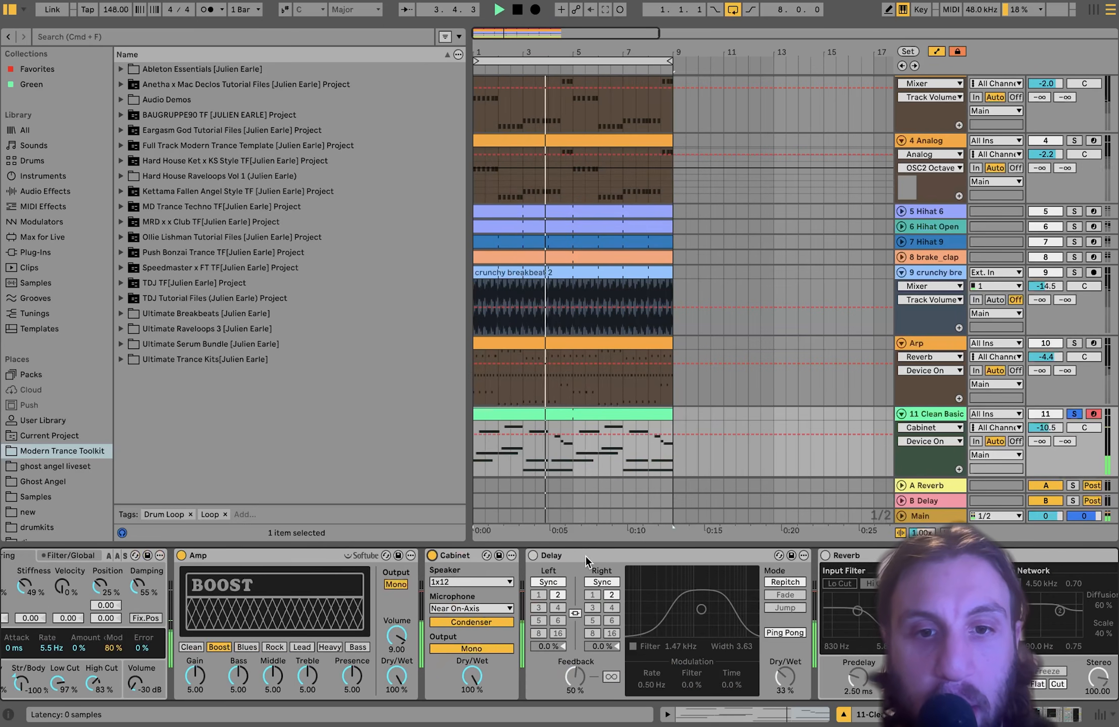
{"action": "left_click", "coordinate": [533, 555]}
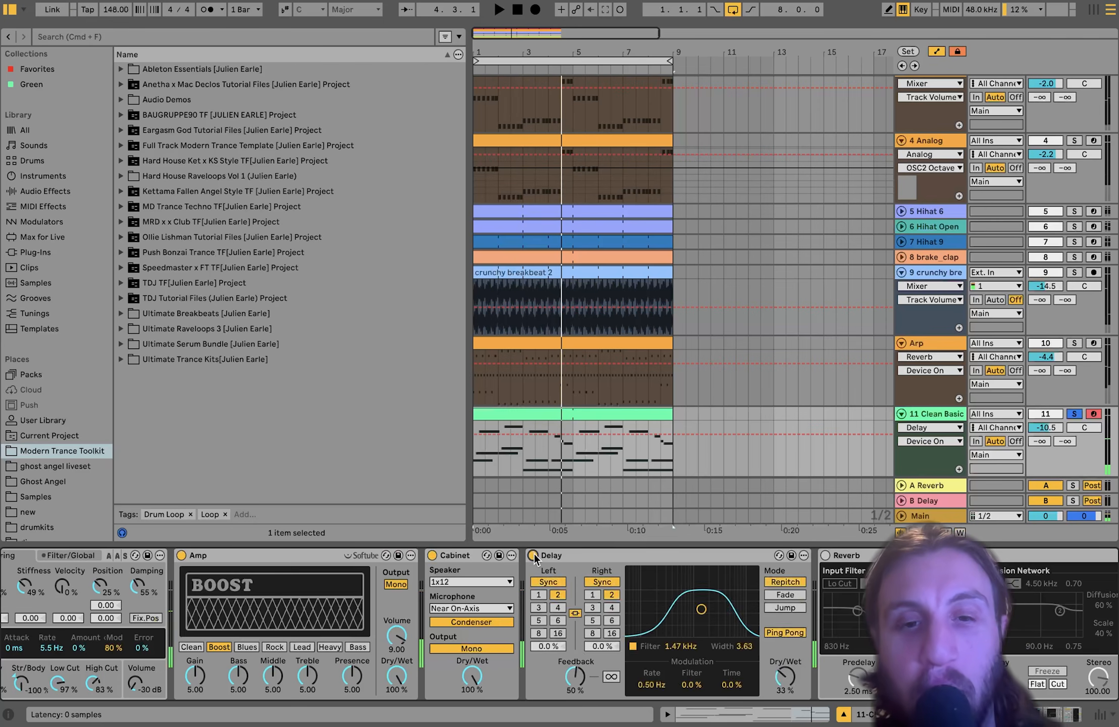
{"action": "scroll", "coordinate": [535, 553], "scroll_direction": "right", "scroll_amount": 8}
{"action": "left_click", "coordinate": [506, 555]}
{"action": "key", "text": "space"}
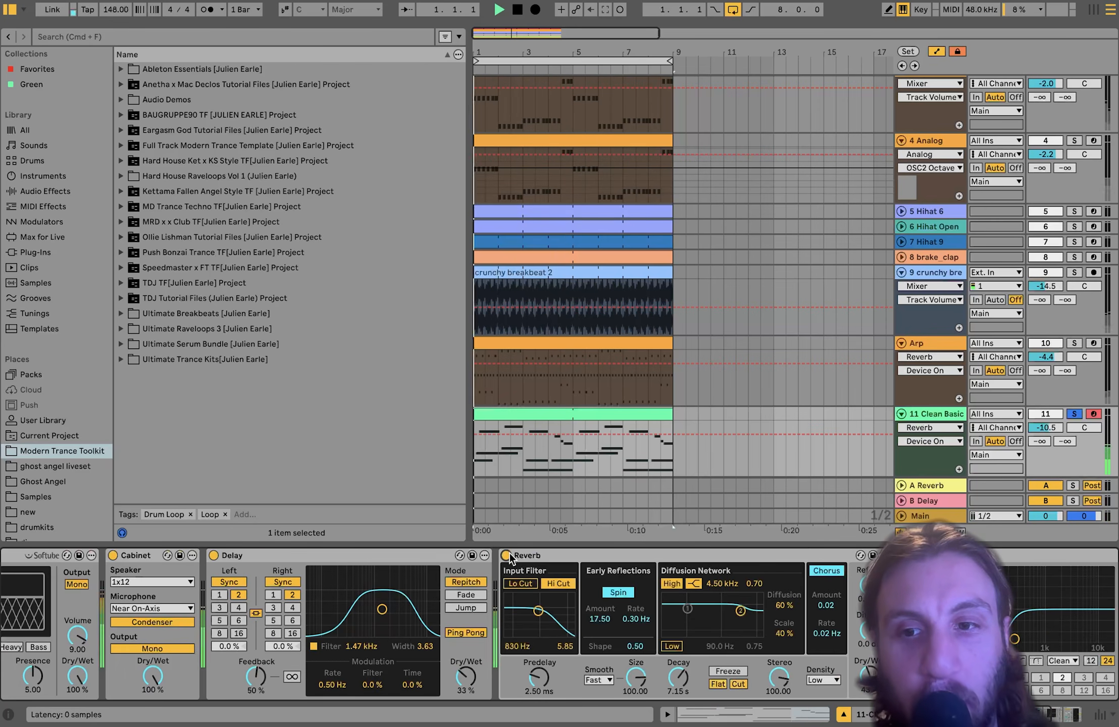
{"action": "scroll", "coordinate": [509, 555], "scroll_direction": "right", "scroll_amount": 8}
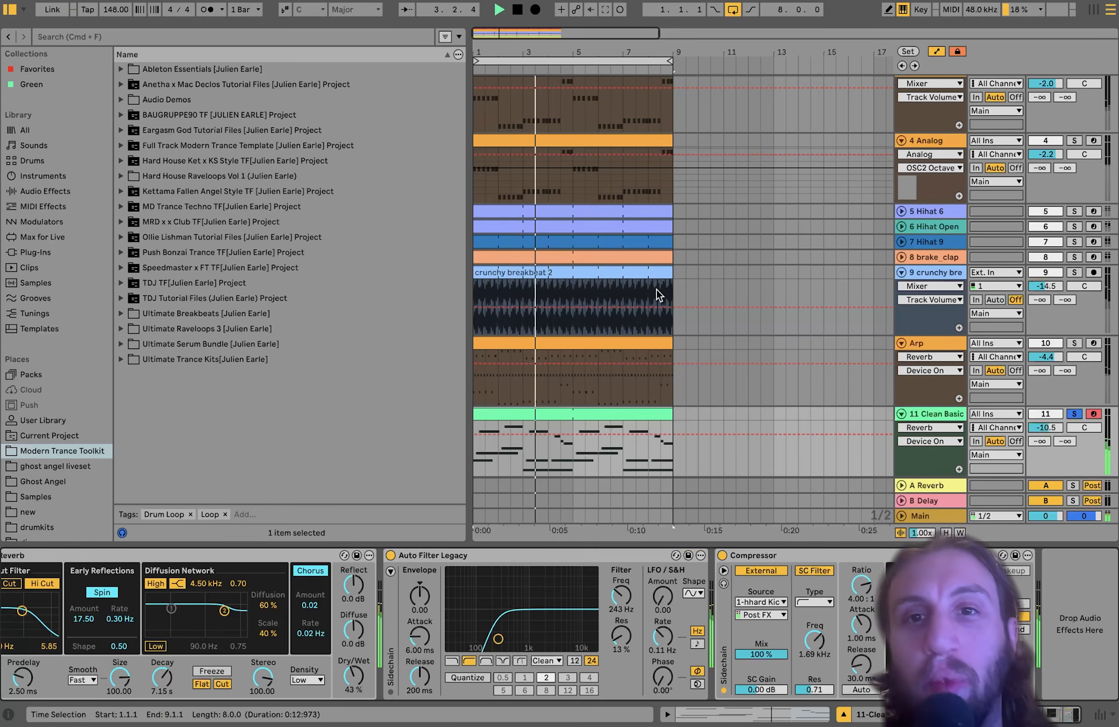
{"action": "scroll", "coordinate": [656, 288], "scroll_direction": "down", "scroll_amount": 4}
{"action": "key", "text": "space"}
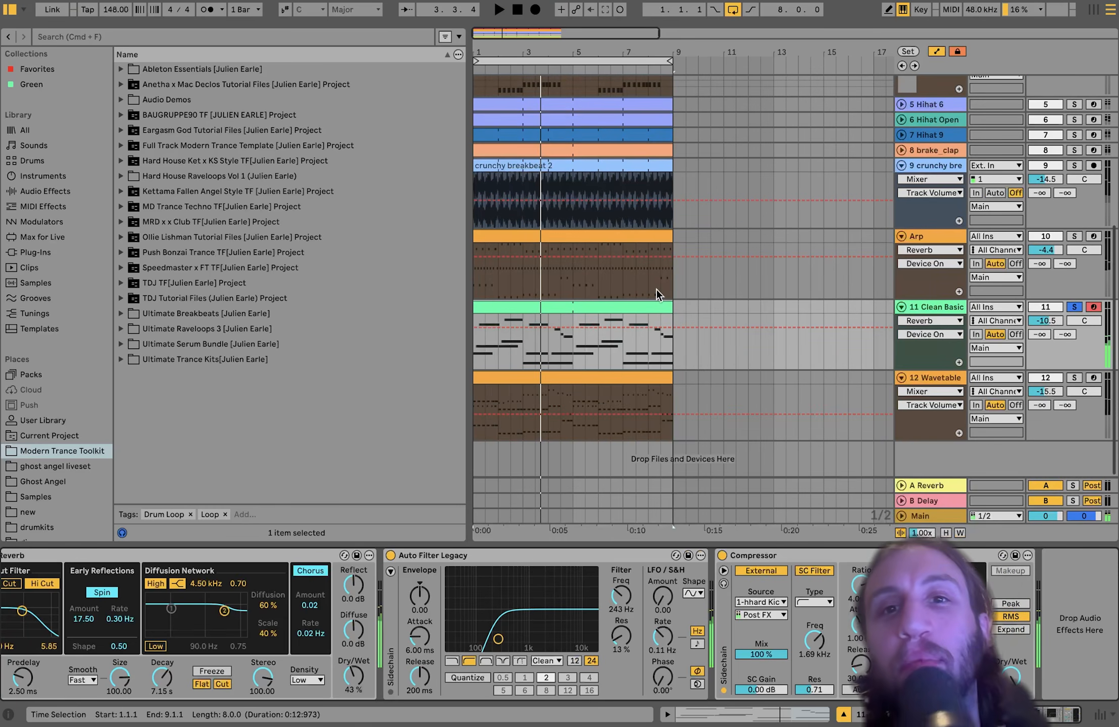
- Unsolo track 11 Clean Basic and fold all twelve tracks to minimal height
{"action": "left_click", "coordinate": [1073, 307]}
{"action": "key", "text": "super+a"}
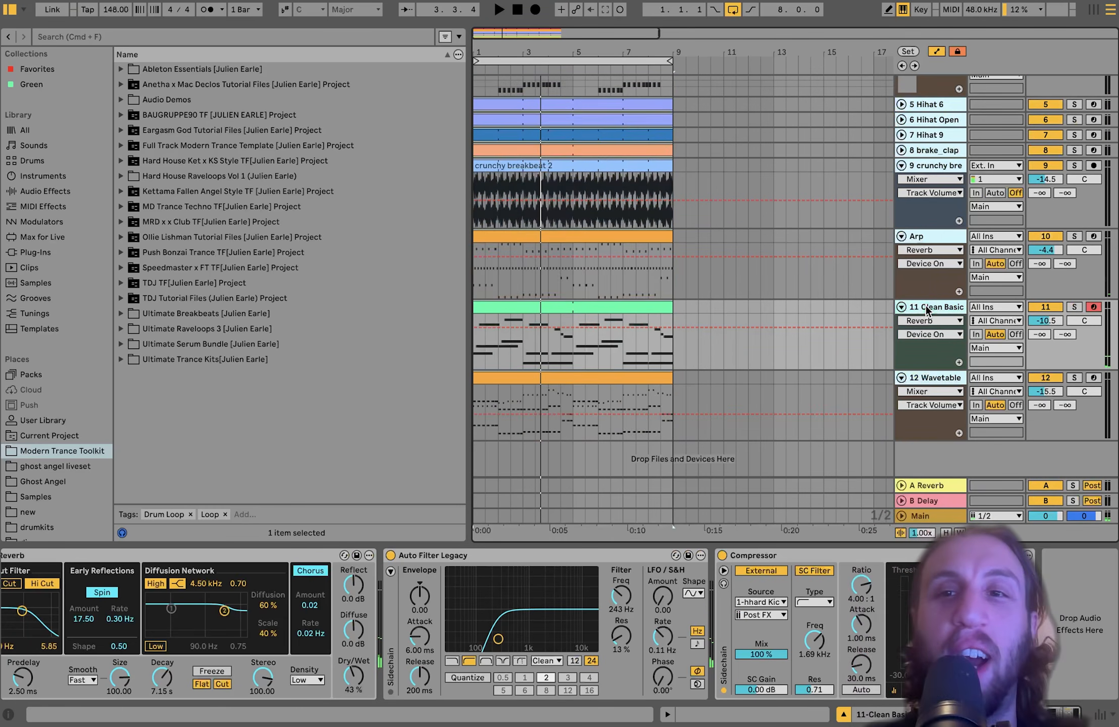
{"action": "key", "text": "Left"}
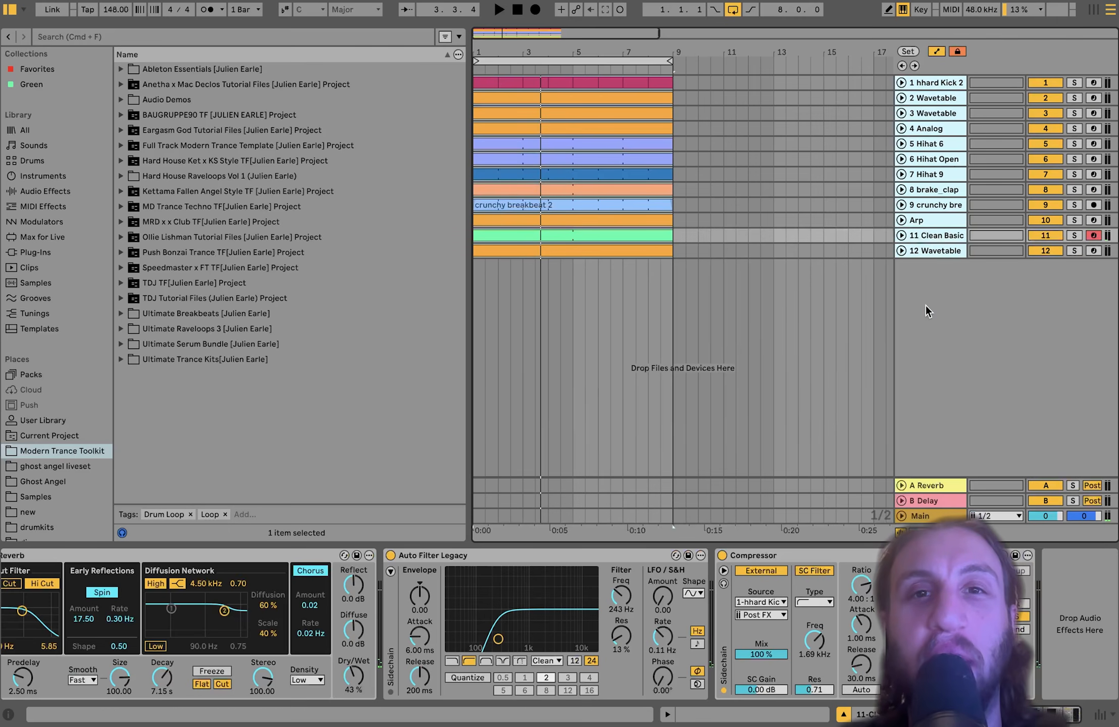
- Play the loop from the kick clip's first bar, then stop
{"action": "left_click", "coordinate": [485, 83]}
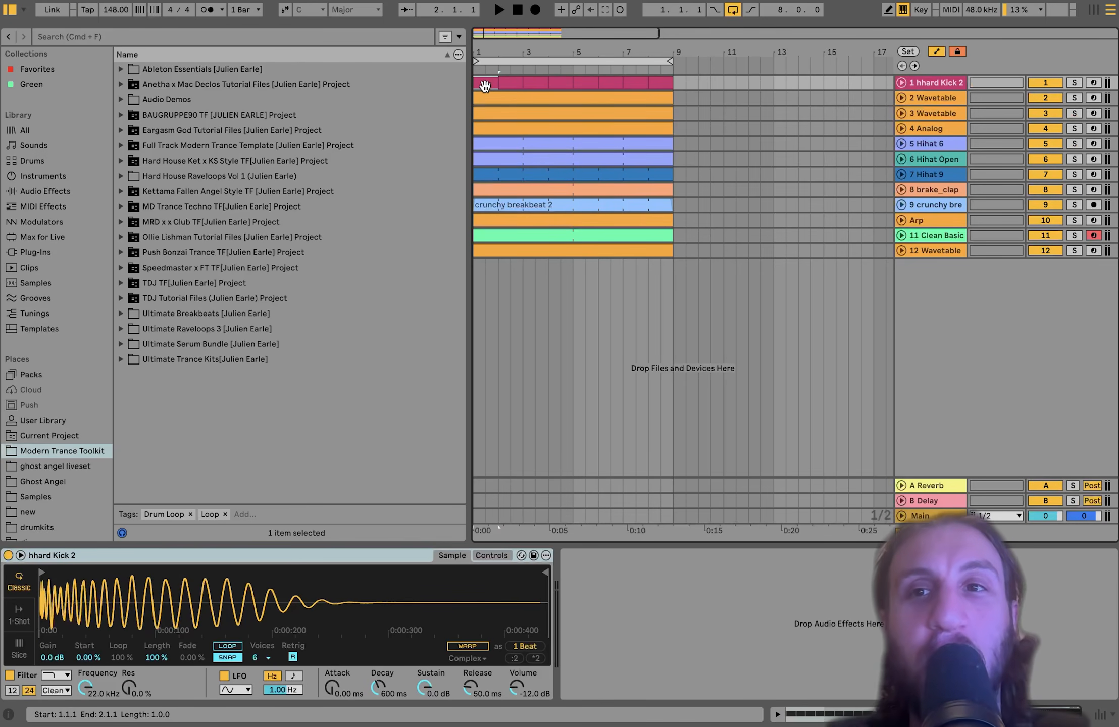
{"action": "key", "text": "space"}
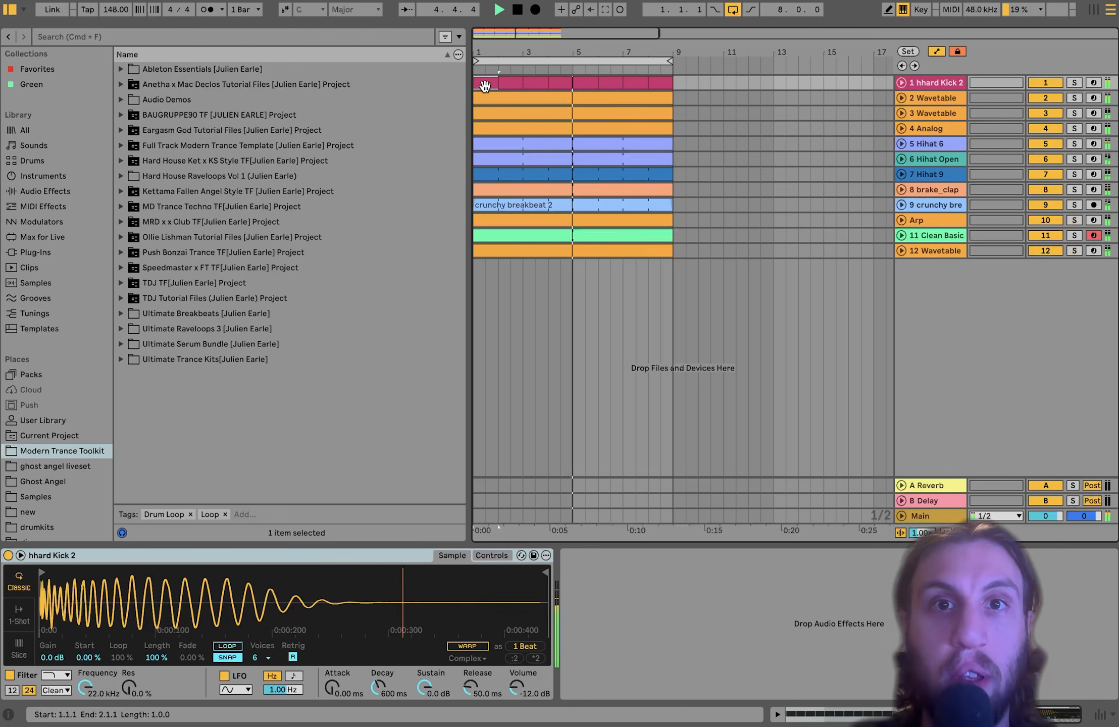
{"action": "key", "text": "space"}
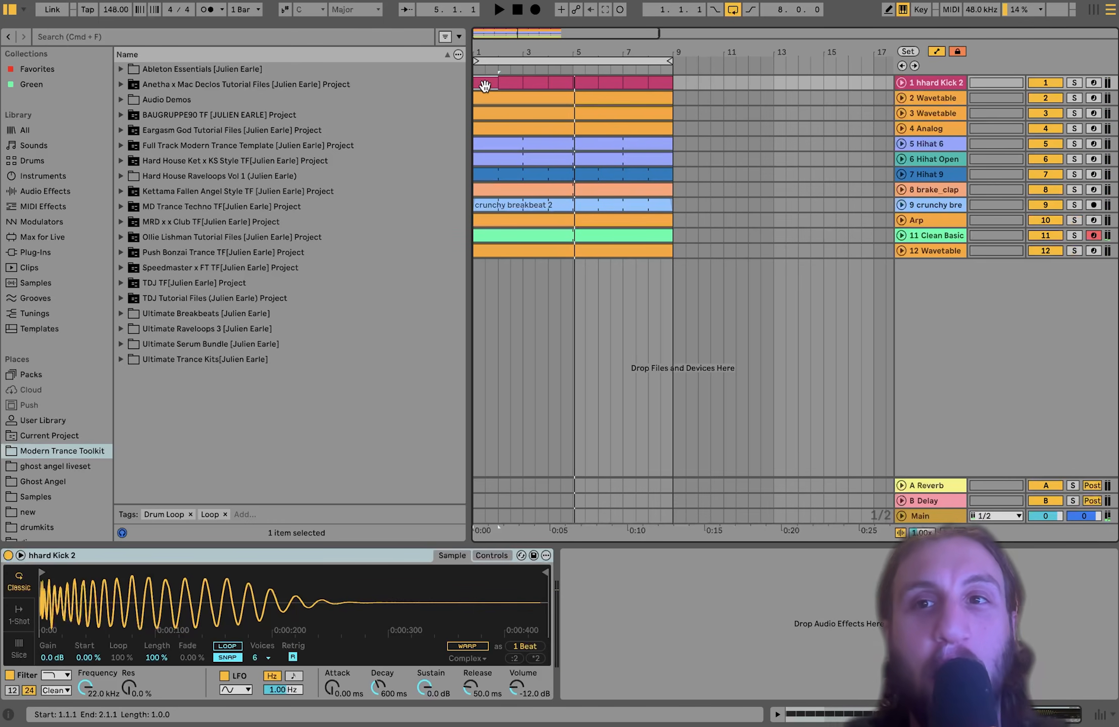
- View the track 2 Wavetable and kick sampler devices, then select tracks 1–9
{"action": "left_click", "coordinate": [929, 97]}
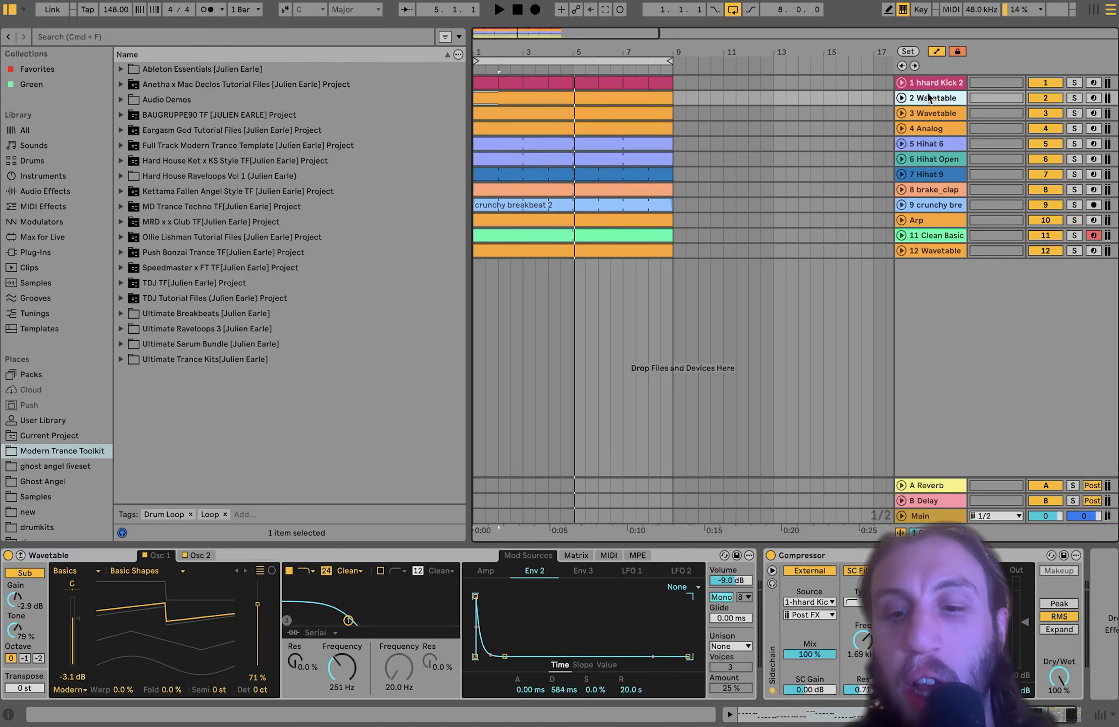
{"action": "left_click", "coordinate": [952, 82]}
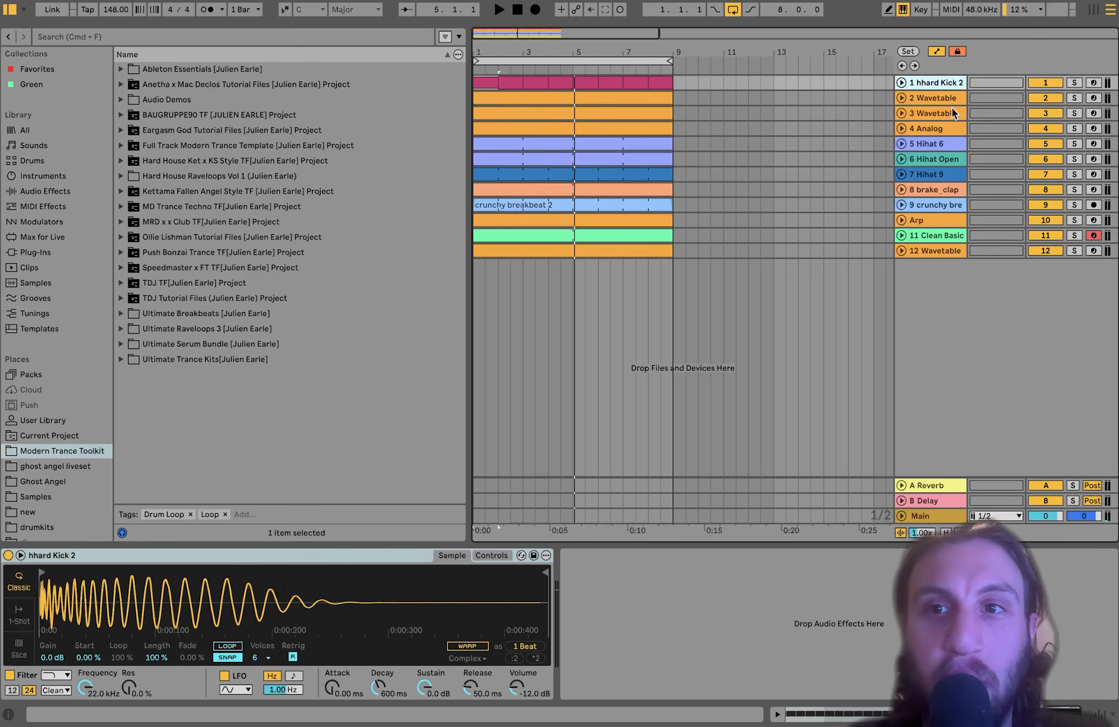
{"action": "left_click", "coordinate": [925, 204], "text": "shift"}
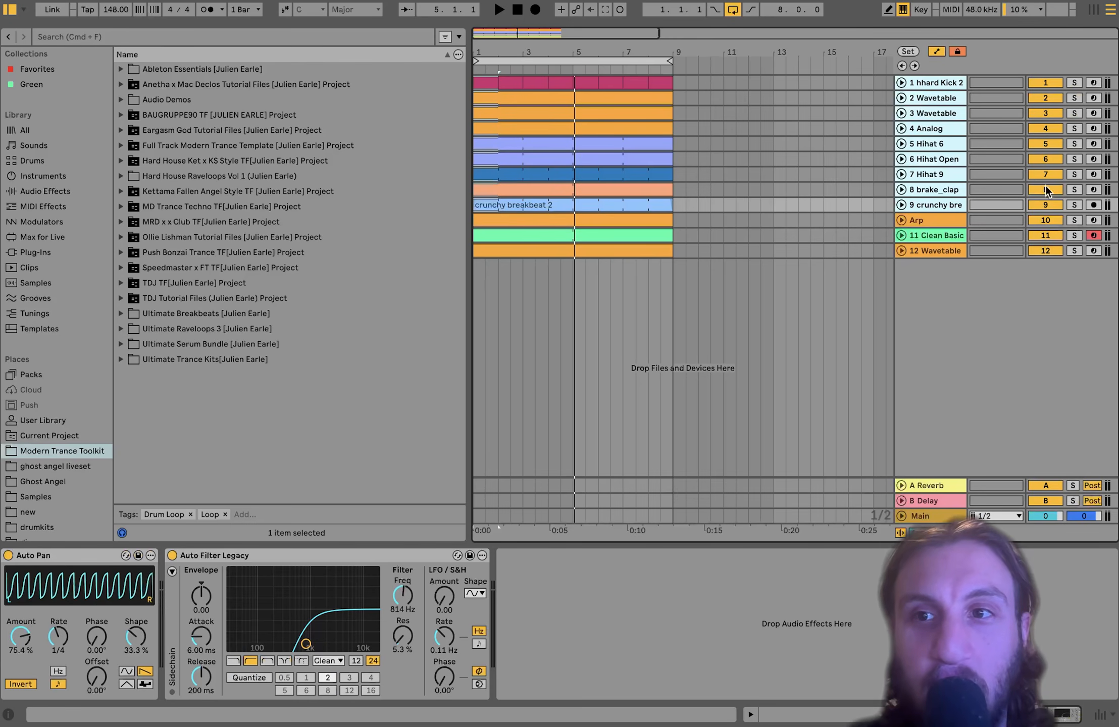
- Solo tracks 1–9 and play, then add Arp, Clean Basic and Wavetable to the solo
{"action": "left_click", "coordinate": [1072, 204]}
{"action": "key", "text": "space"}
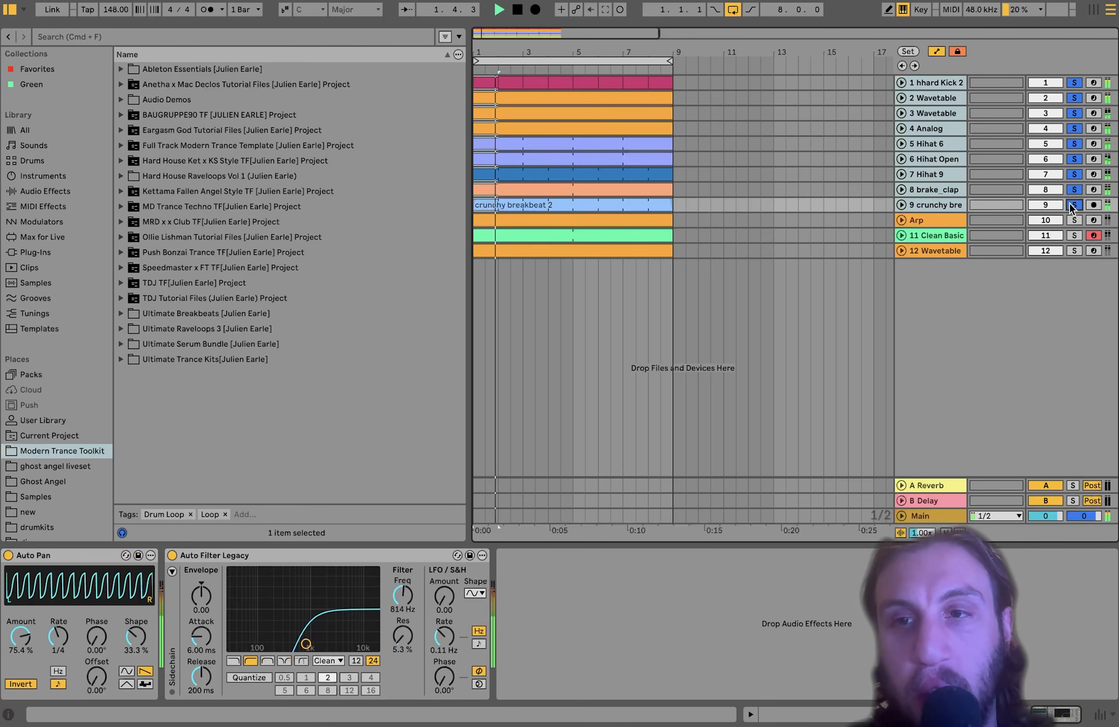
{"action": "left_click", "coordinate": [1075, 219]}
{"action": "left_click", "coordinate": [1075, 235]}
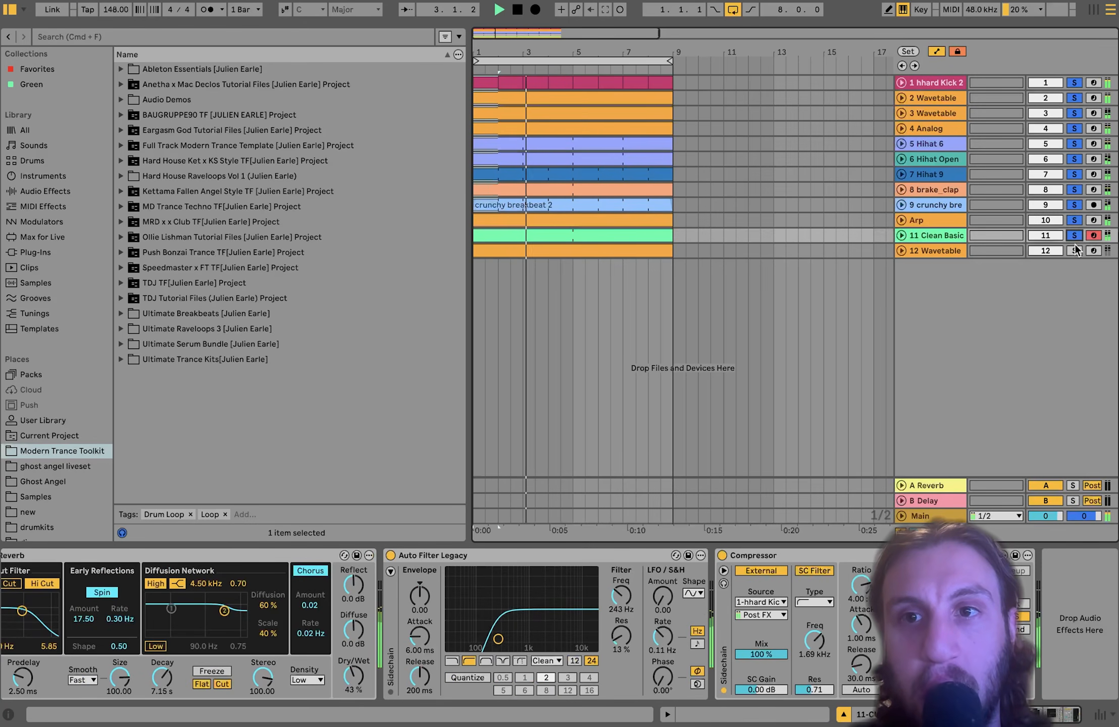
{"action": "left_click", "coordinate": [1074, 251]}
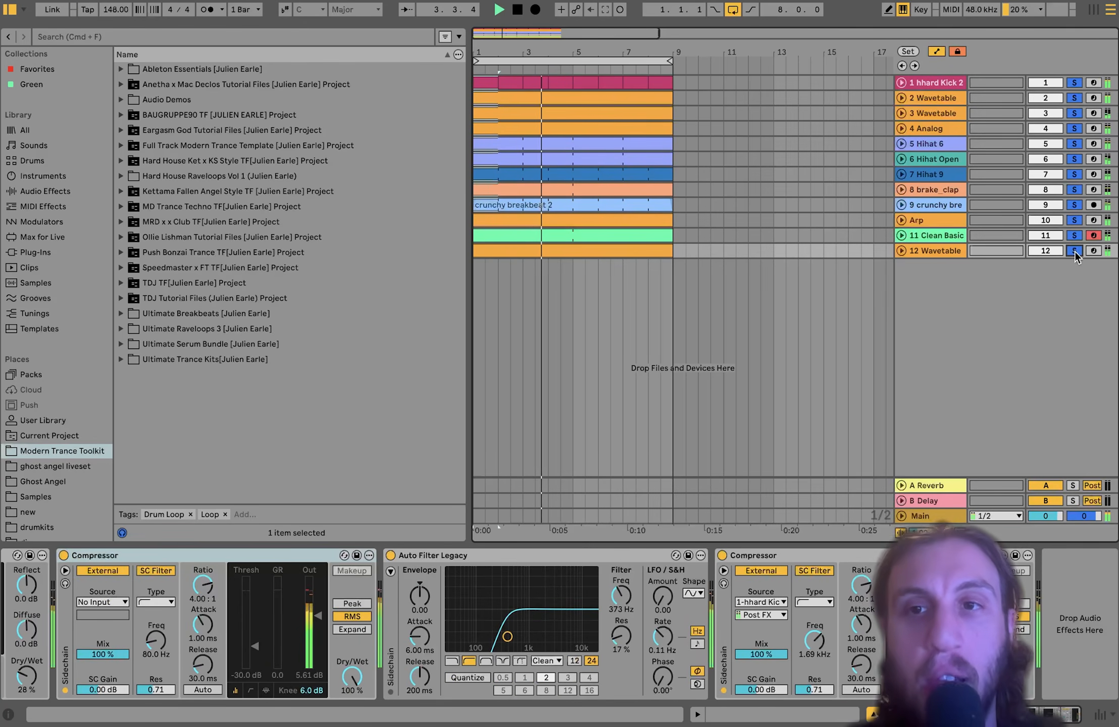
{"action": "left_click", "coordinate": [939, 220]}
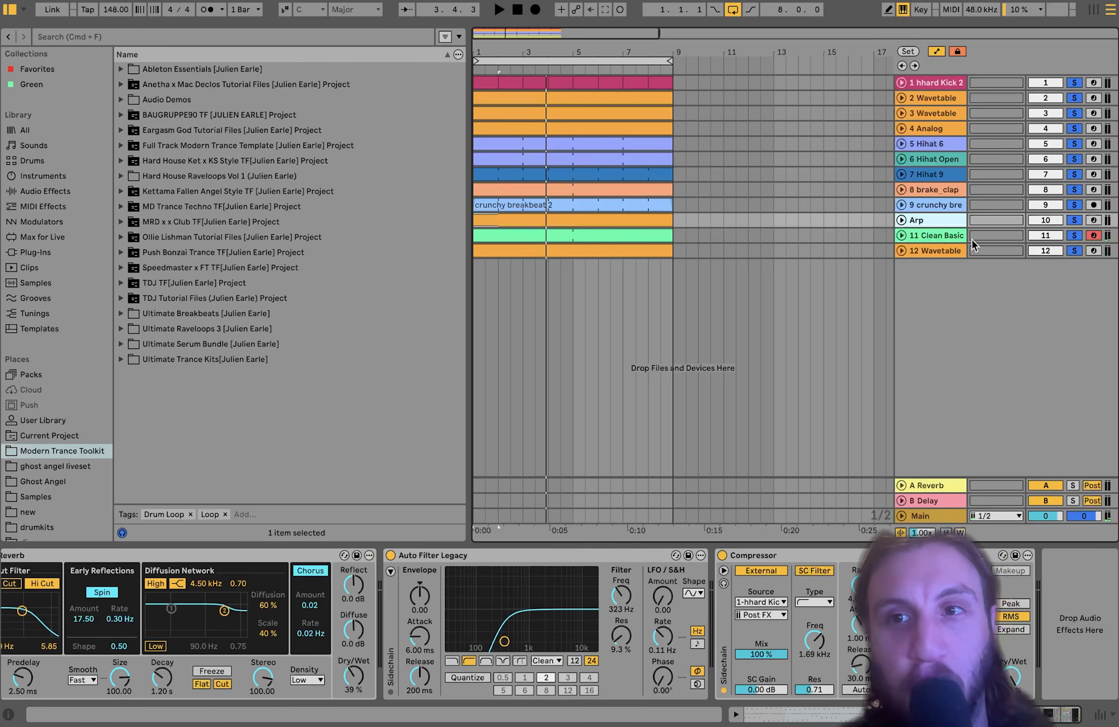
- Clear all solos, replay, and mute Clean Basic, Wavetable, kick, hi-hats, brake_clap and breakbeat in turn
{"action": "left_click", "coordinate": [1073, 238]}
{"action": "left_click", "coordinate": [1072, 252]}
{"action": "key", "text": "space"}
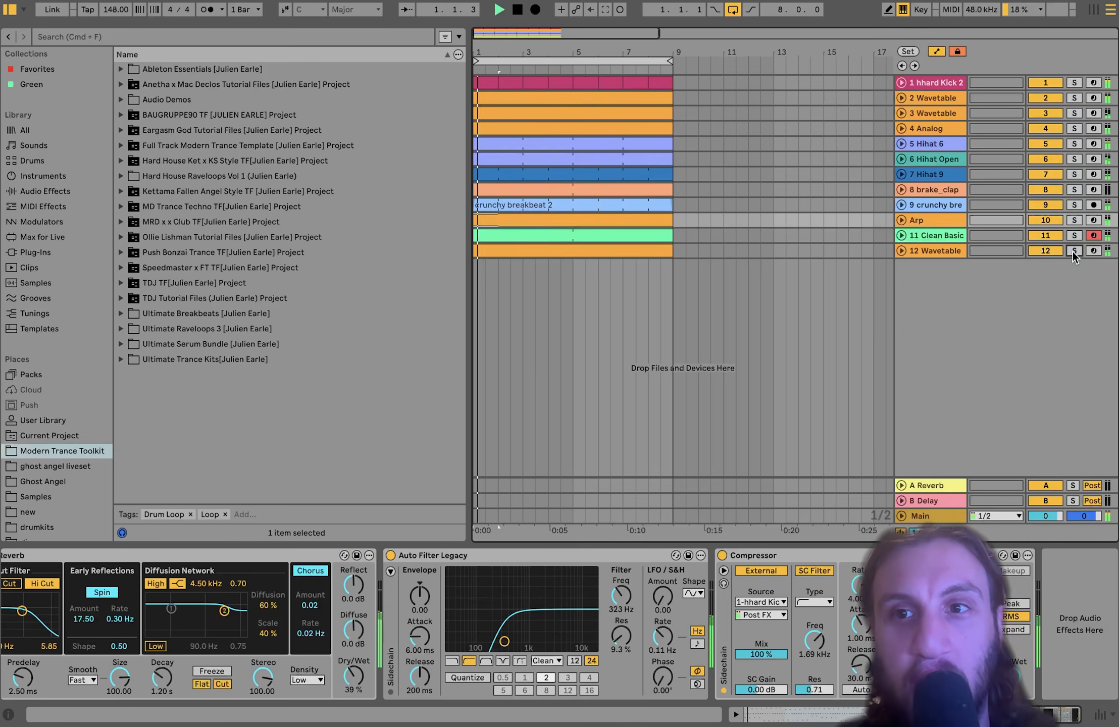
{"action": "left_click", "coordinate": [1045, 235]}
{"action": "left_click", "coordinate": [1046, 249]}
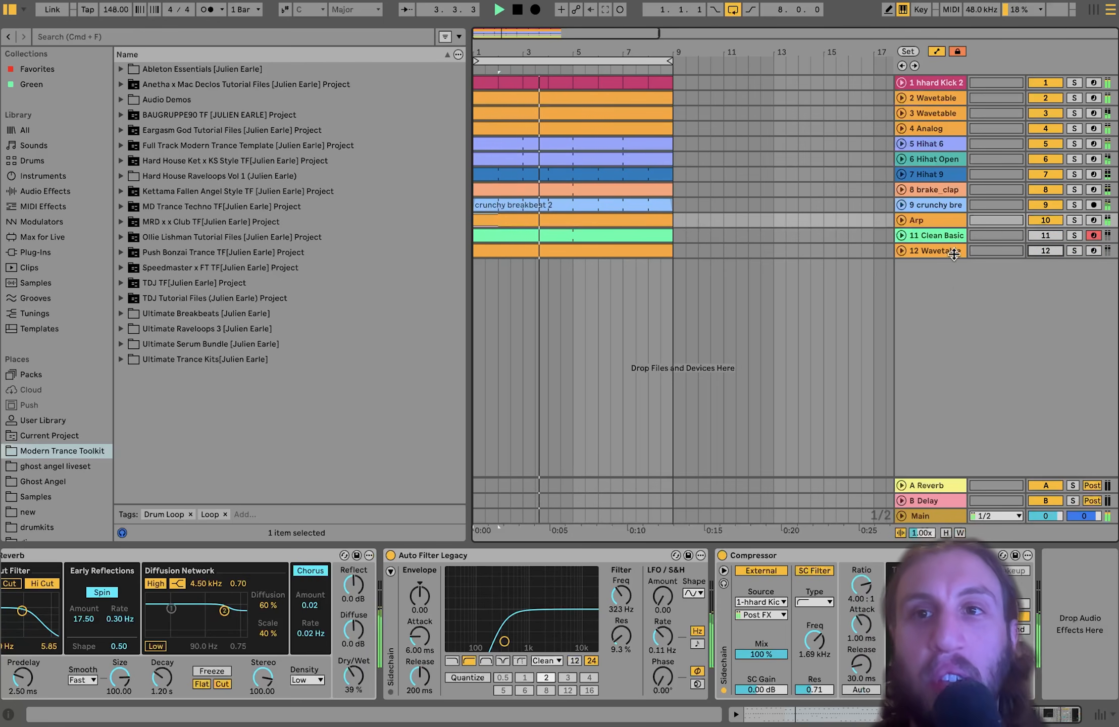
{"action": "left_click", "coordinate": [1043, 81]}
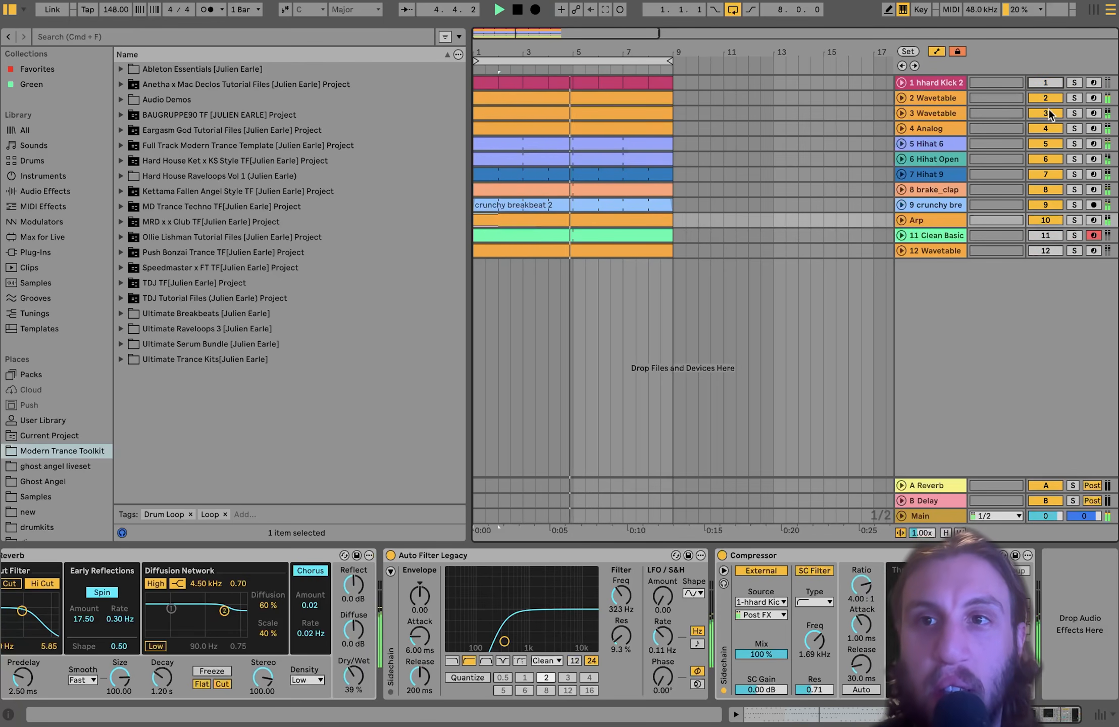
{"action": "left_click", "coordinate": [1044, 144]}
{"action": "left_click", "coordinate": [1045, 158]}
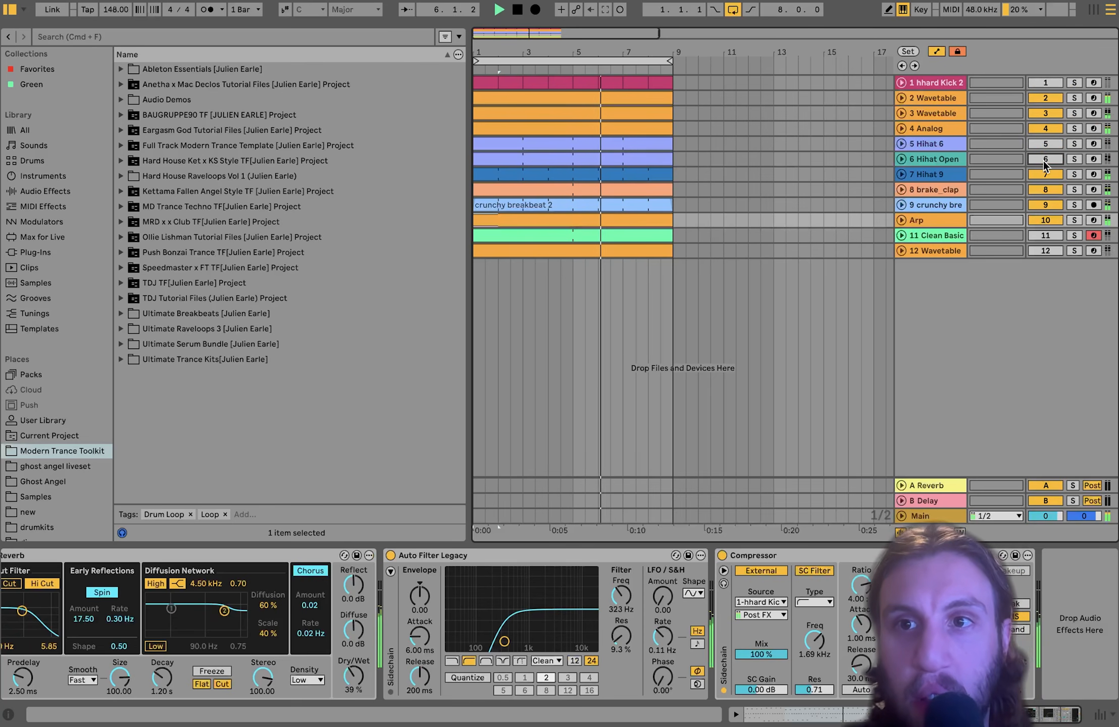
{"action": "left_click", "coordinate": [1044, 174]}
{"action": "left_click", "coordinate": [1044, 189]}
{"action": "left_click", "coordinate": [1044, 204]}
- Reactivate every muted track and show the hhard Kick 2 sampler
{"action": "left_click", "coordinate": [1045, 235]}
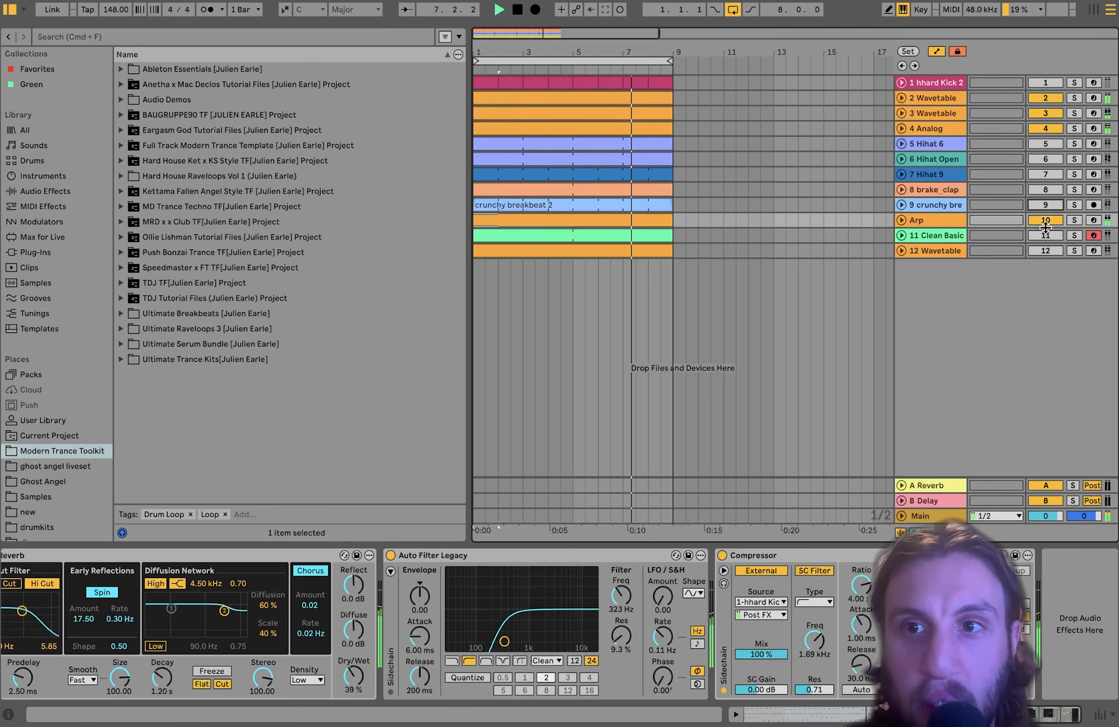
{"action": "left_click", "coordinate": [1046, 250]}
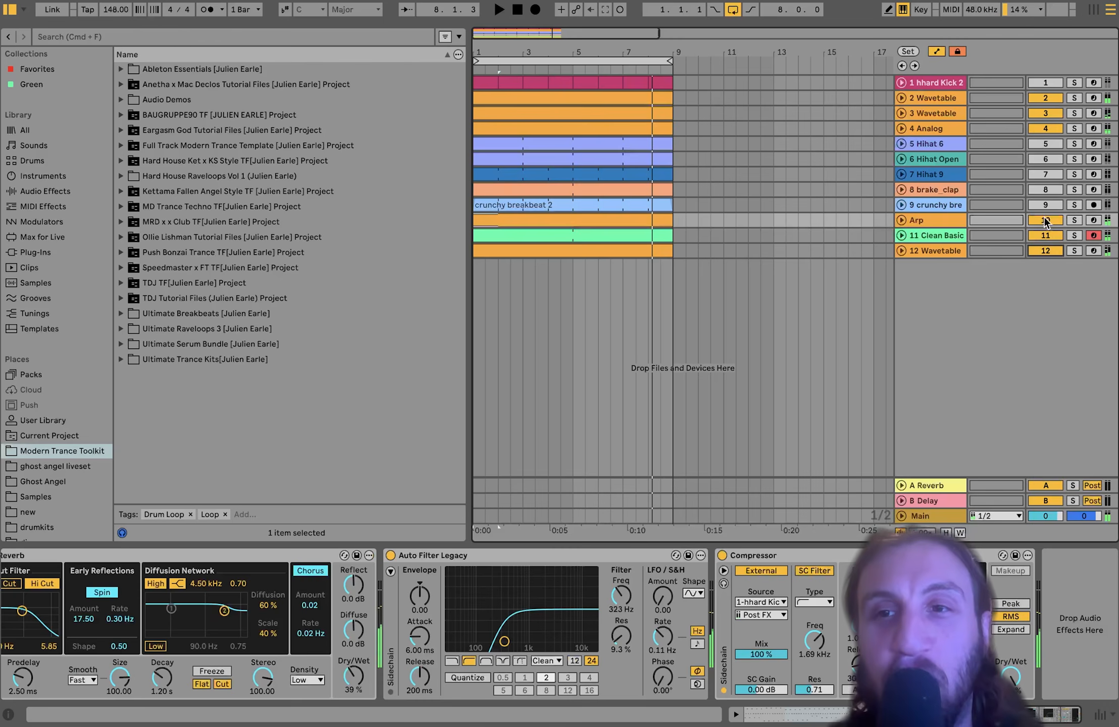
{"action": "left_click", "coordinate": [1040, 205]}
{"action": "left_click", "coordinate": [1042, 189]}
{"action": "left_click", "coordinate": [1042, 174]}
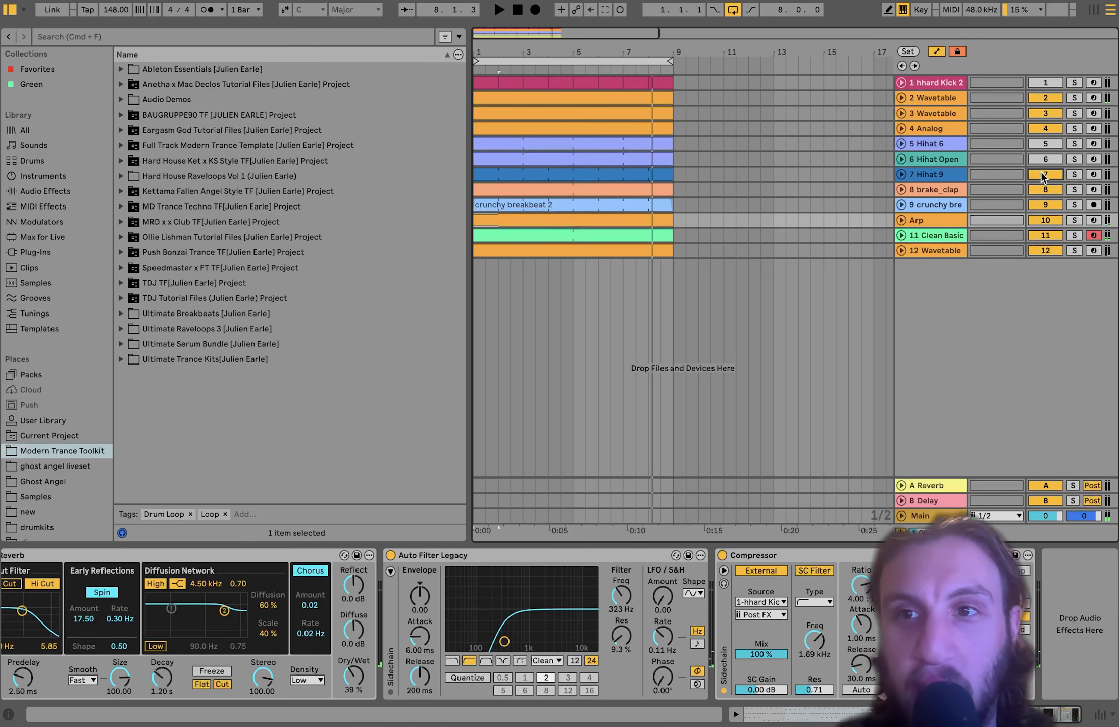
{"action": "left_click", "coordinate": [1043, 143]}
{"action": "left_click", "coordinate": [1046, 82]}
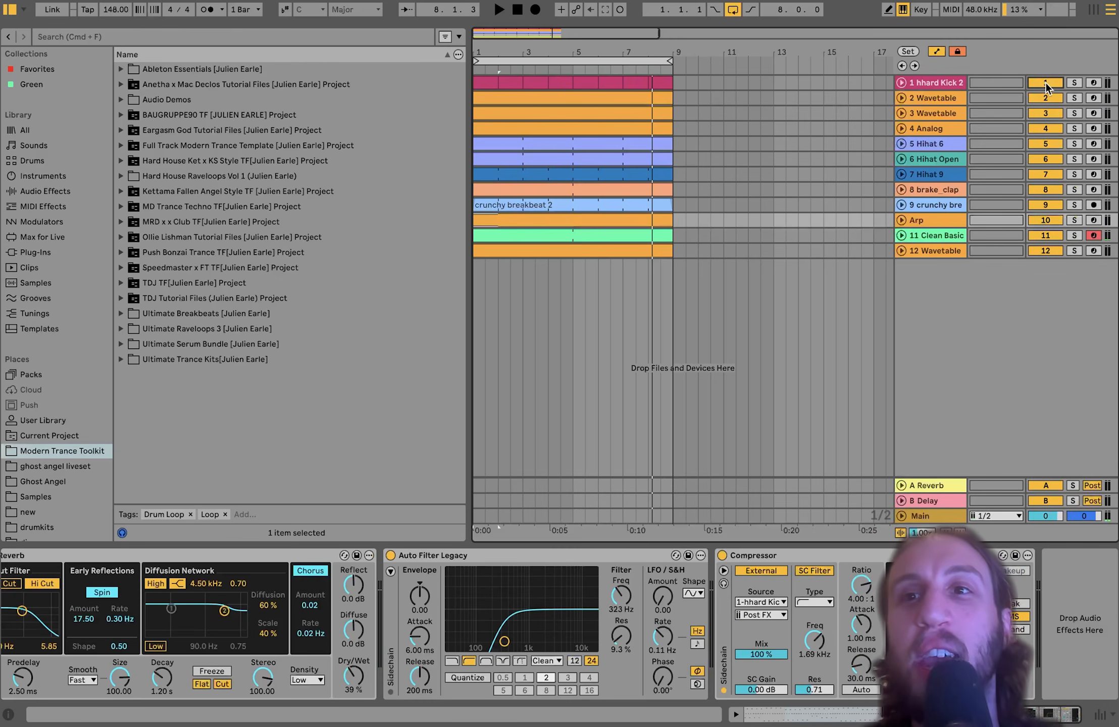
{"action": "left_click", "coordinate": [919, 82]}
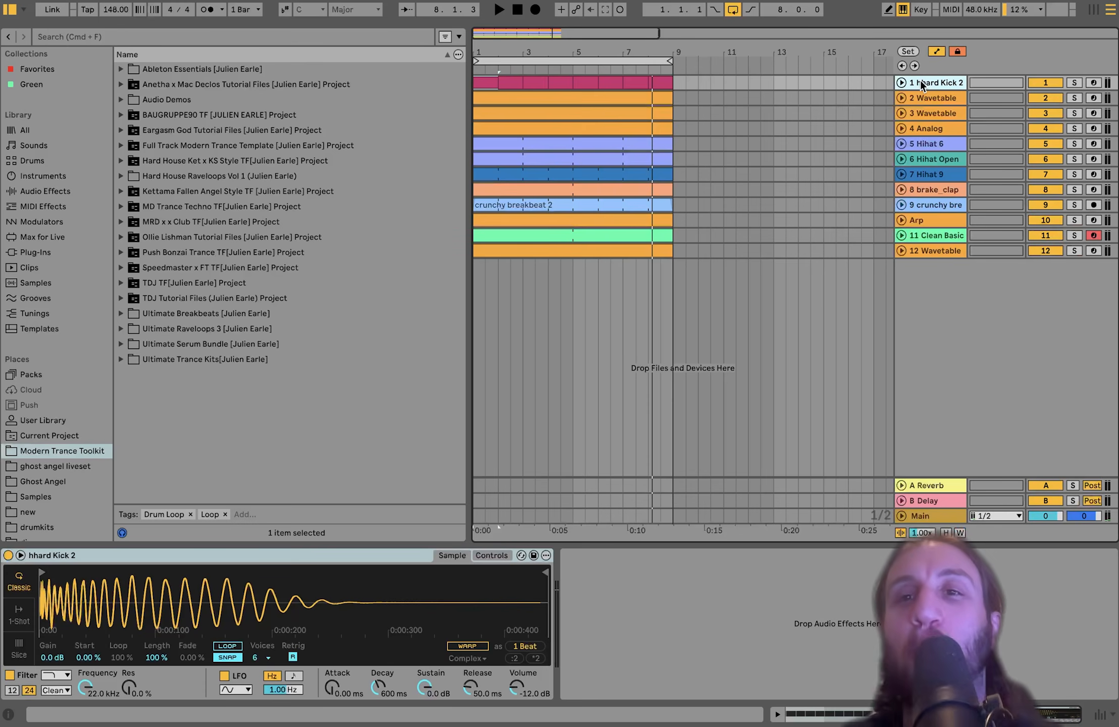